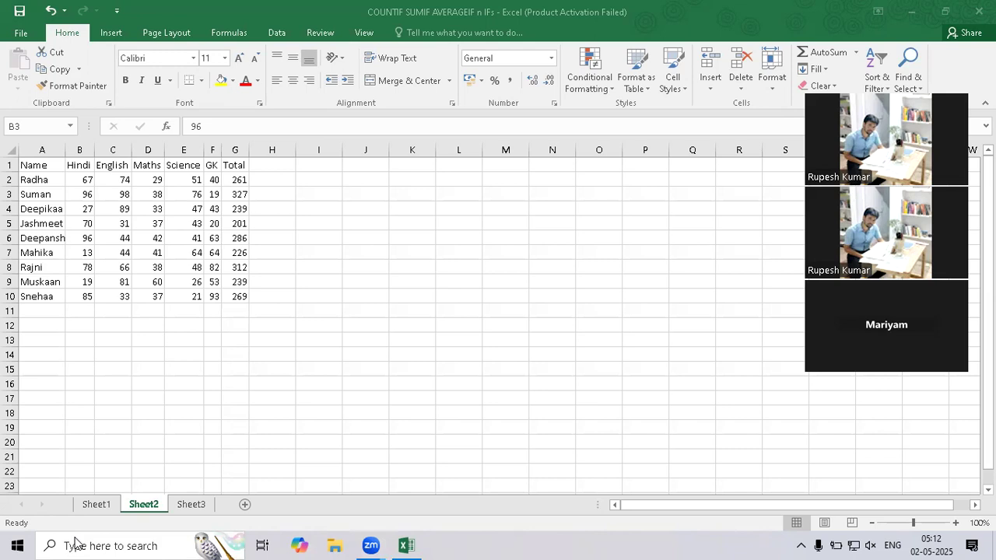
Search Windows for Notepad and open a blank text document.
left_click(76, 543)
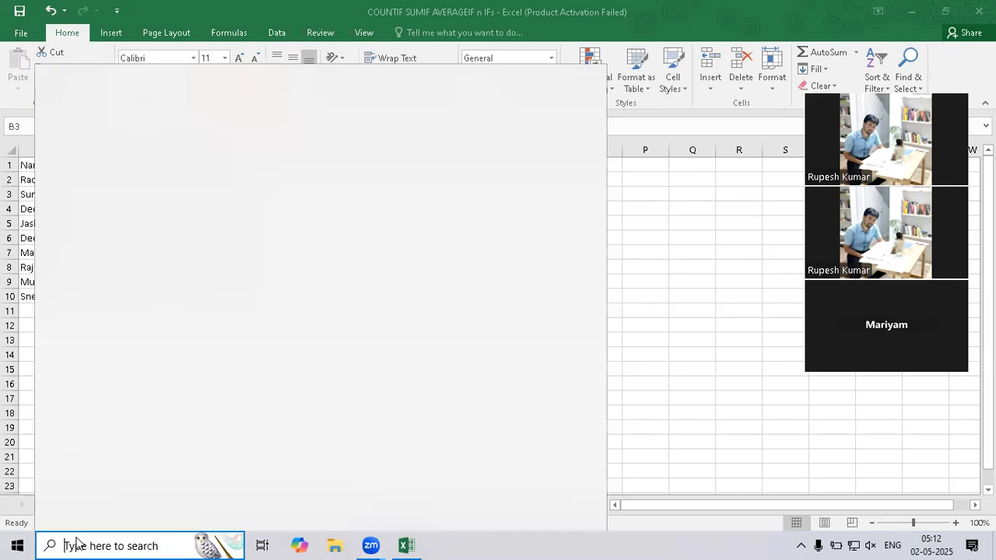
type("Note")
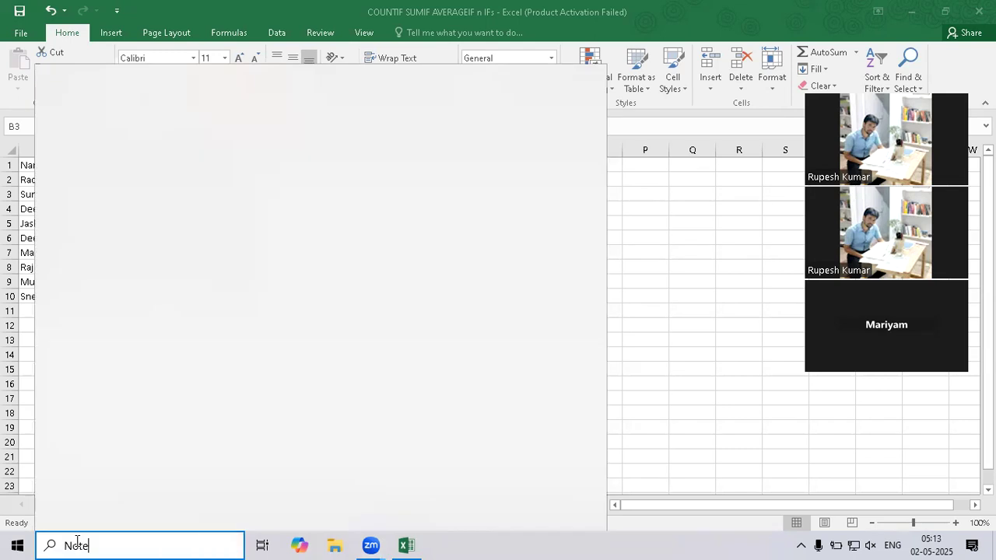
type("pad")
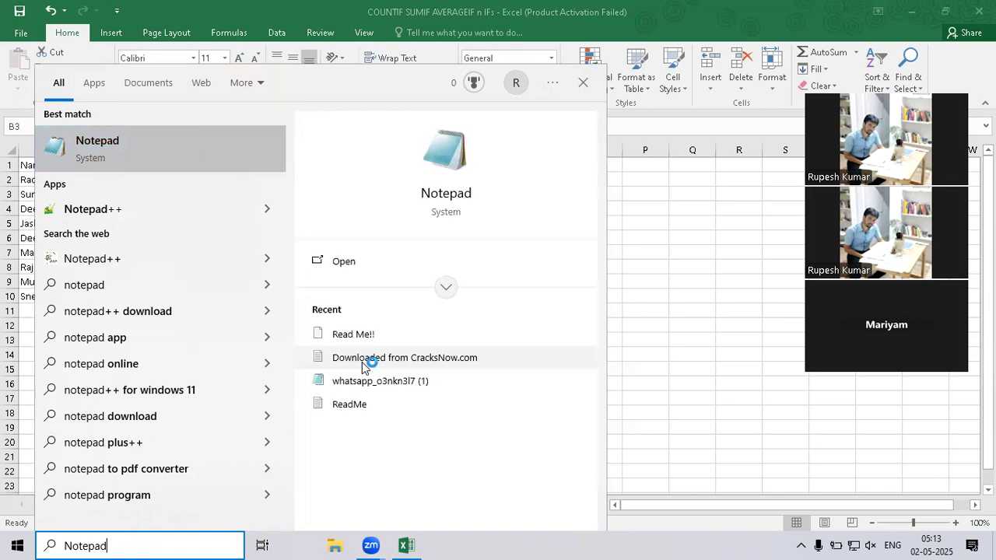
key("Return")
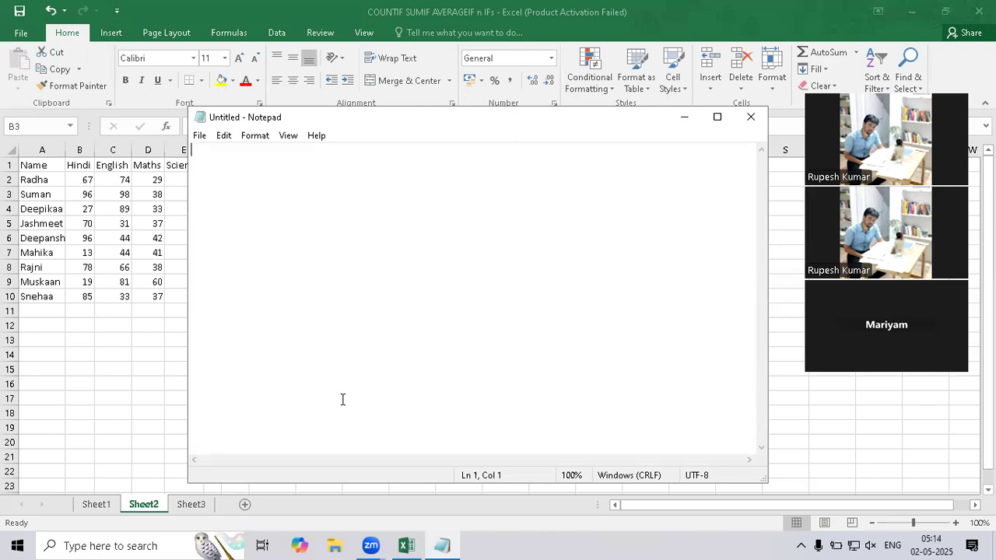
Write the note line "VLOOKUP: Fetch Data / Shortlist Data" in the blank document.
type("V")
key("BackSpace")
type("VLOOKU")
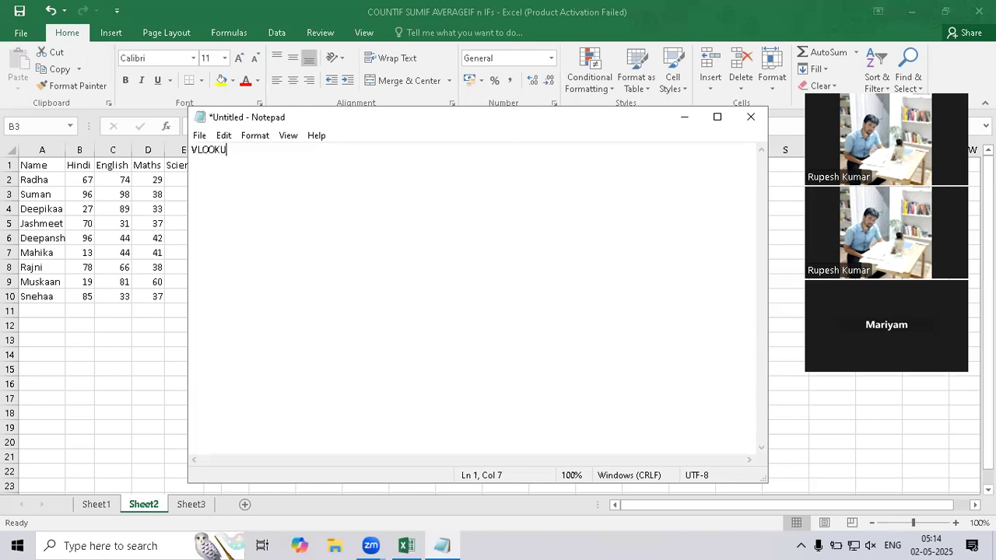
type("P: Fetch Data / Sho")
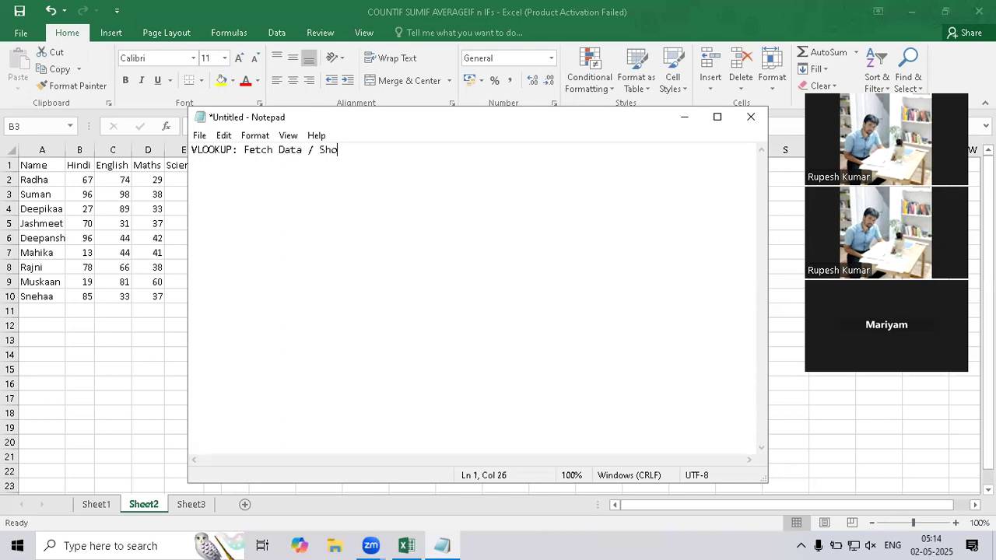
type("rtlist Data")
left_click(822, 93)
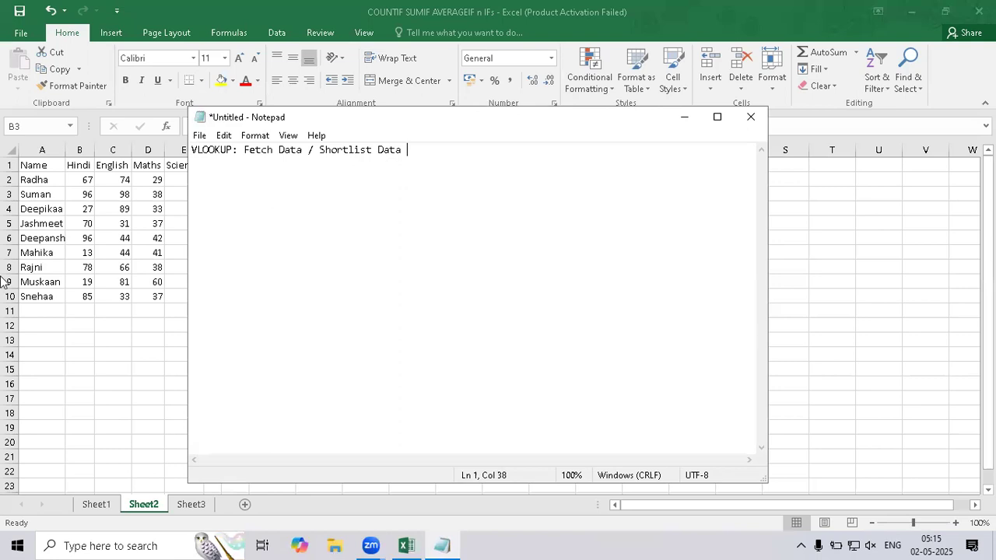
Switch to Excel and examine the student names in column A alongside the Hindi and English marks on Sheet2.
key("alt+Tab")
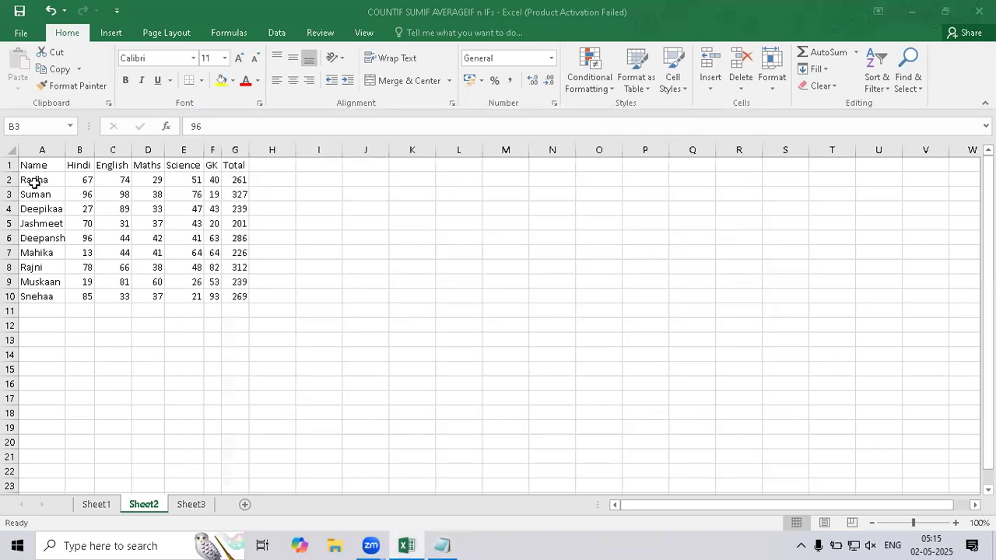
left_click_drag(33, 182, 27, 297)
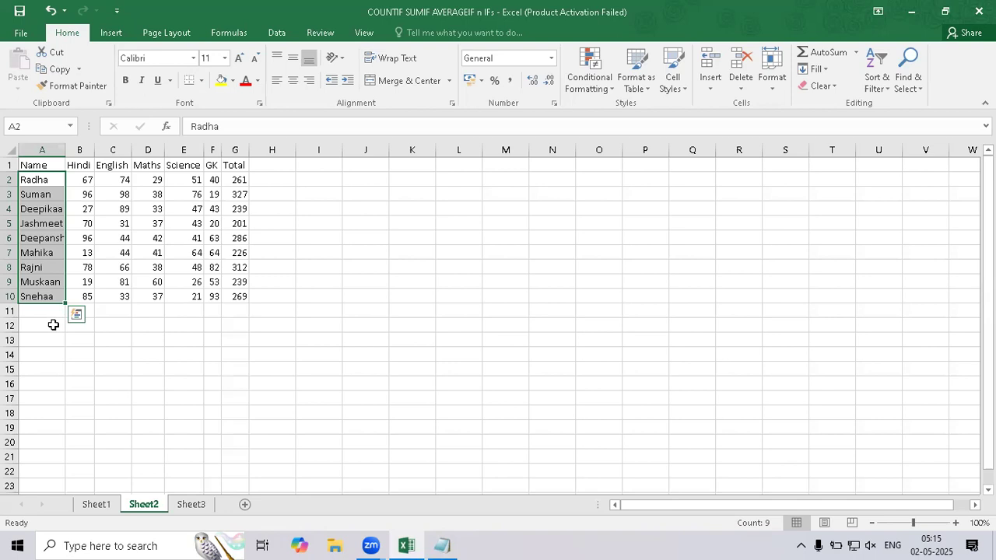
left_click(47, 150)
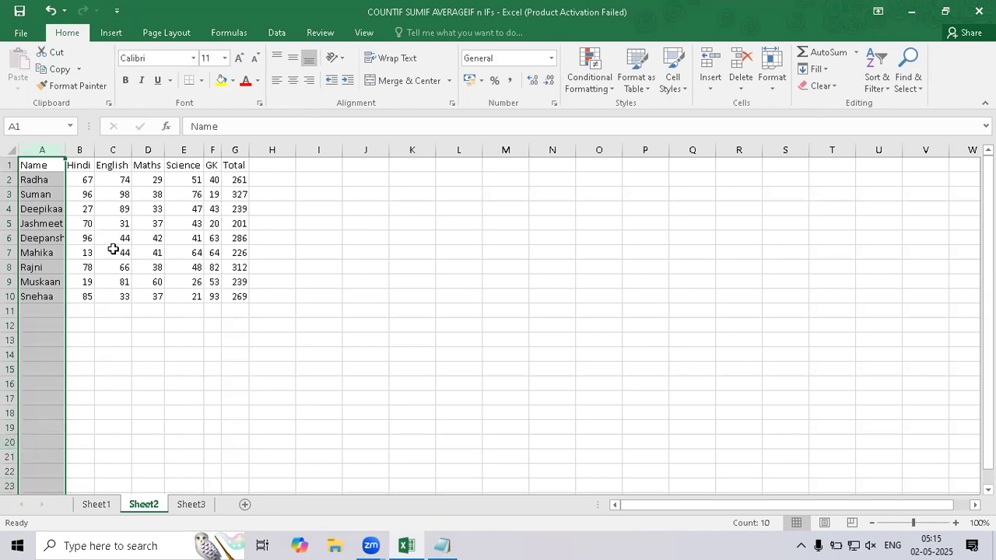
left_click_drag(80, 179, 114, 249)
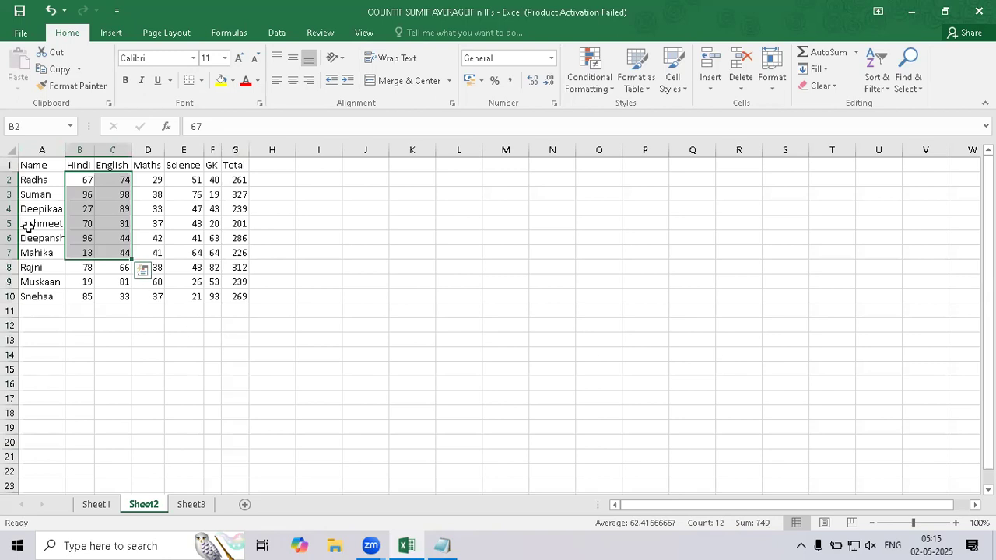
left_click_drag(36, 181, 47, 297)
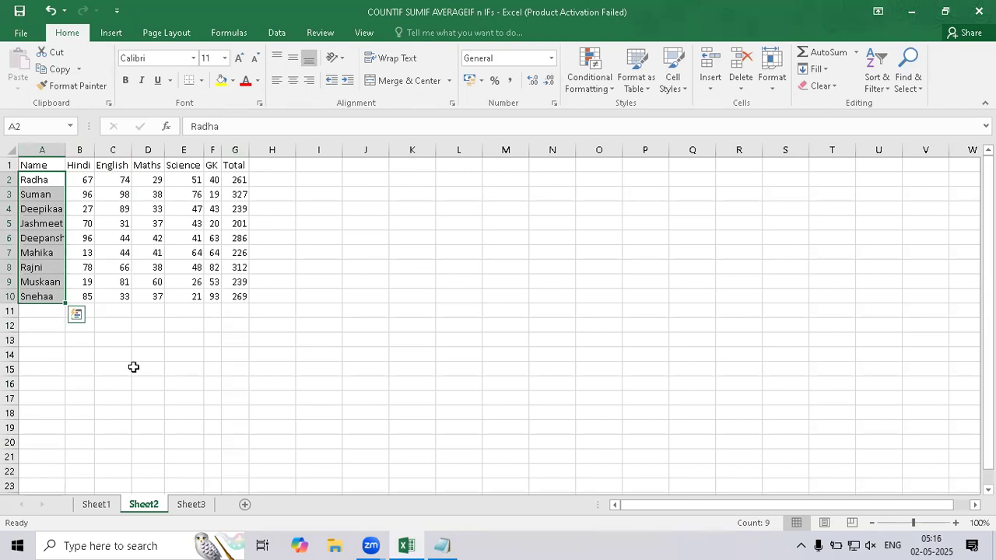
In Notepad, split the note after "VLOOKUP:" and prefix the second line with "Output: ".
left_click(442, 543)
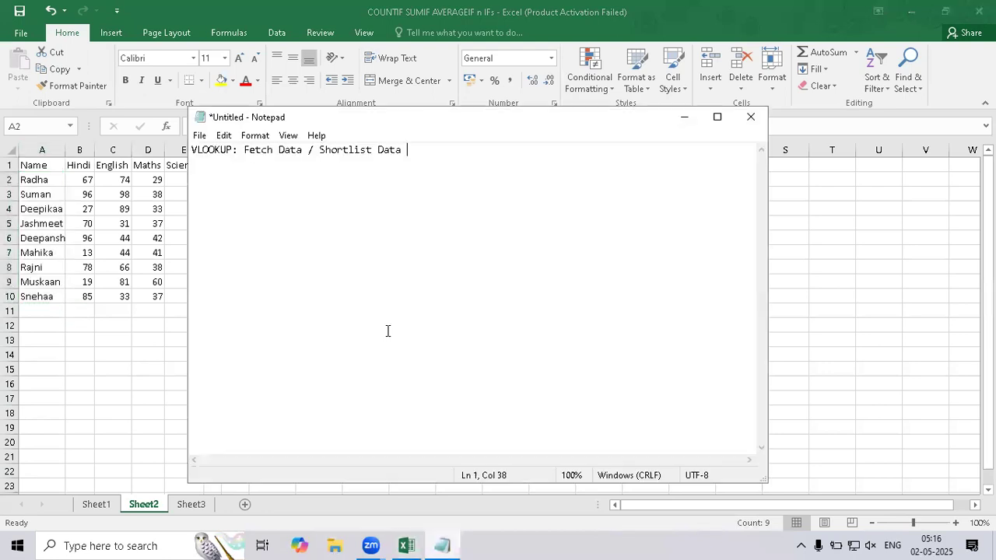
left_click(246, 150)
key("Return")
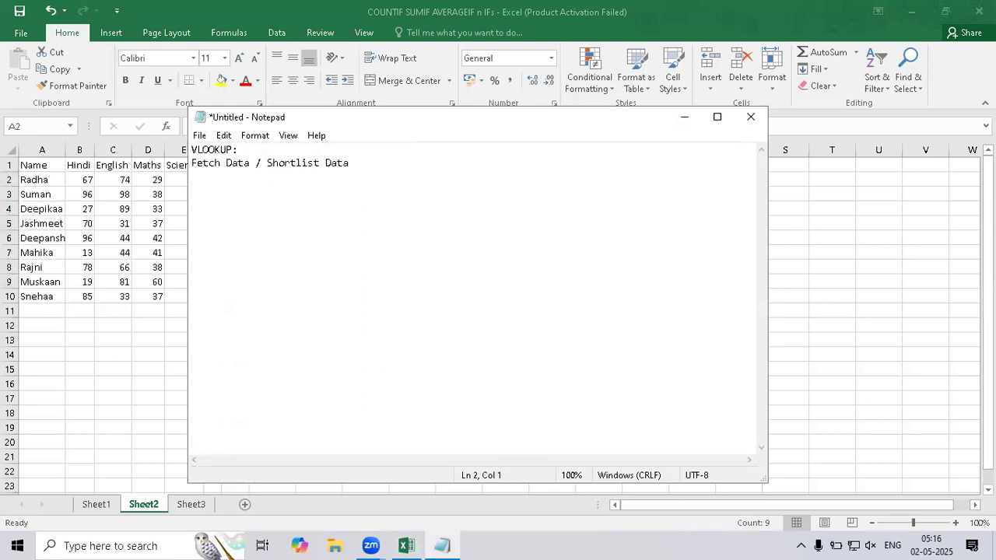
type("Output:")
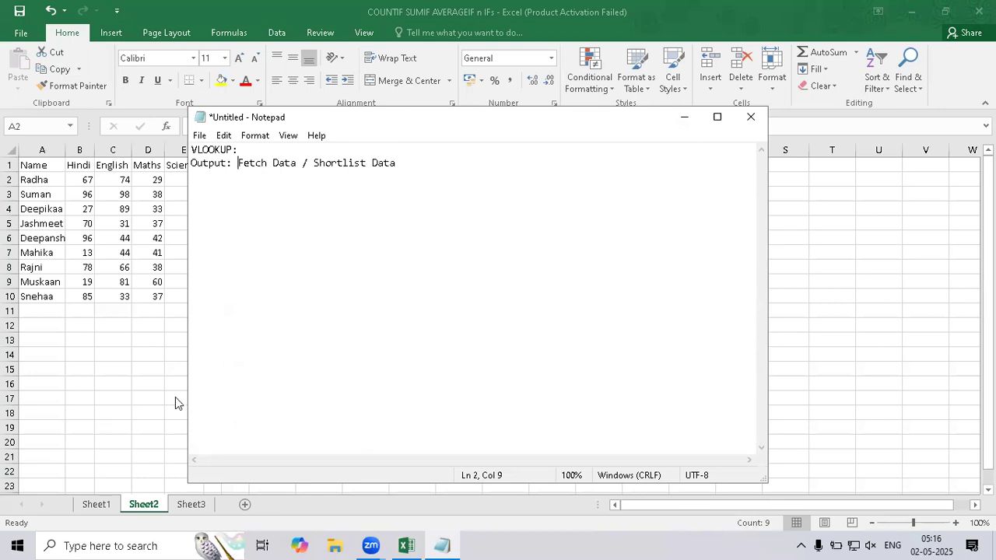
Read Excel's description of the VLOOKUP function from a trial formula in cell A13, leaving the cell empty.
left_click(68, 348)
left_click(50, 340)
type("=v")
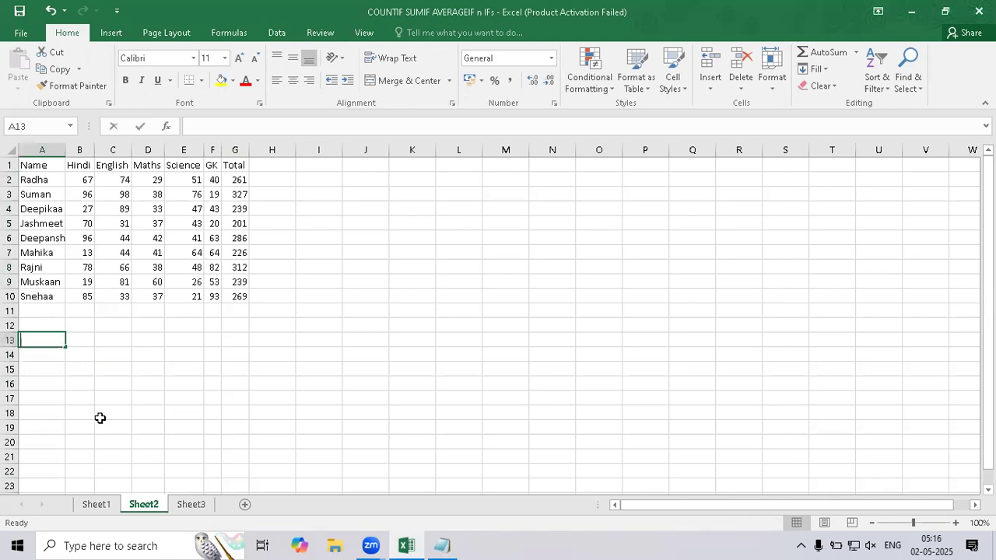
type("lo")
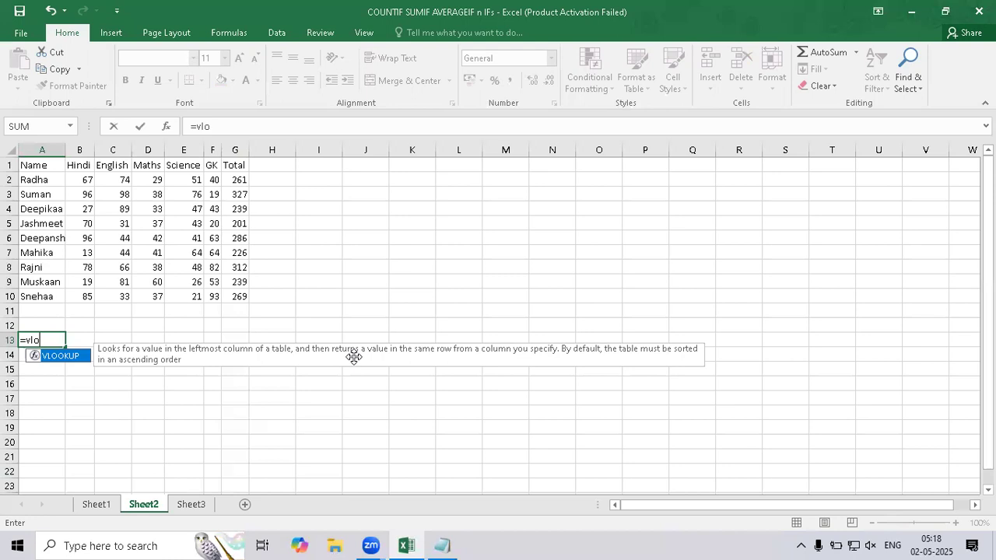
key("Escape")
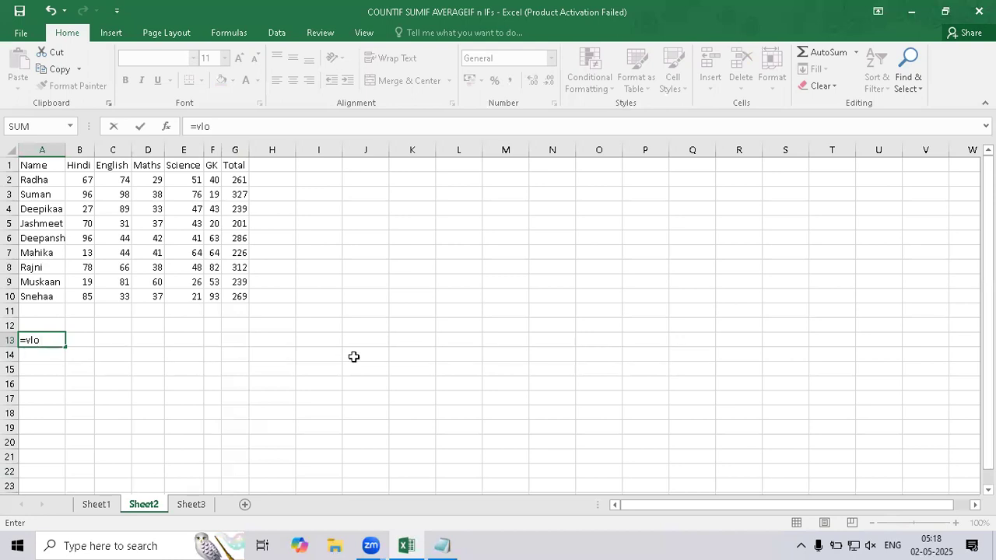
key("Escape")
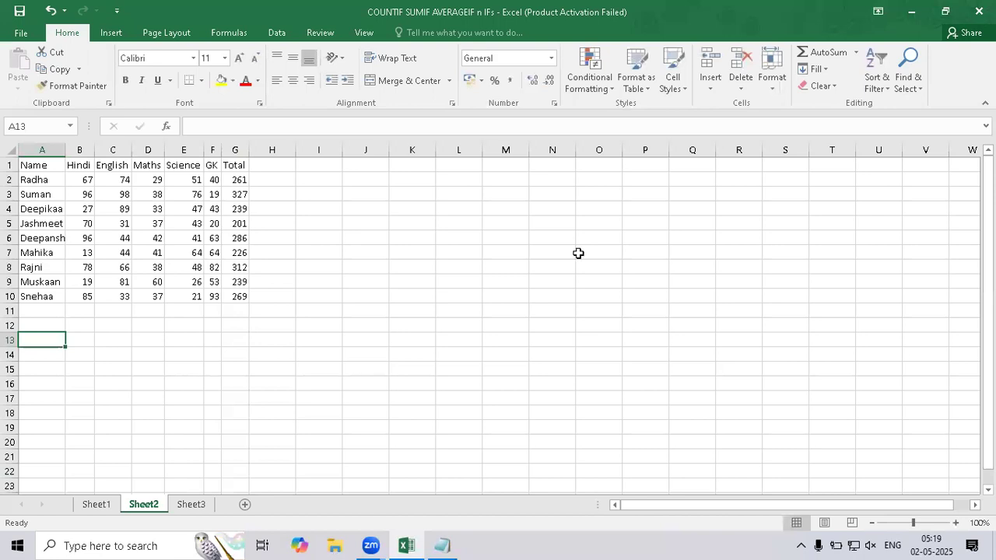
Enter the headers Name in K1 and Total in L1 for a small lookup table.
left_click(405, 162)
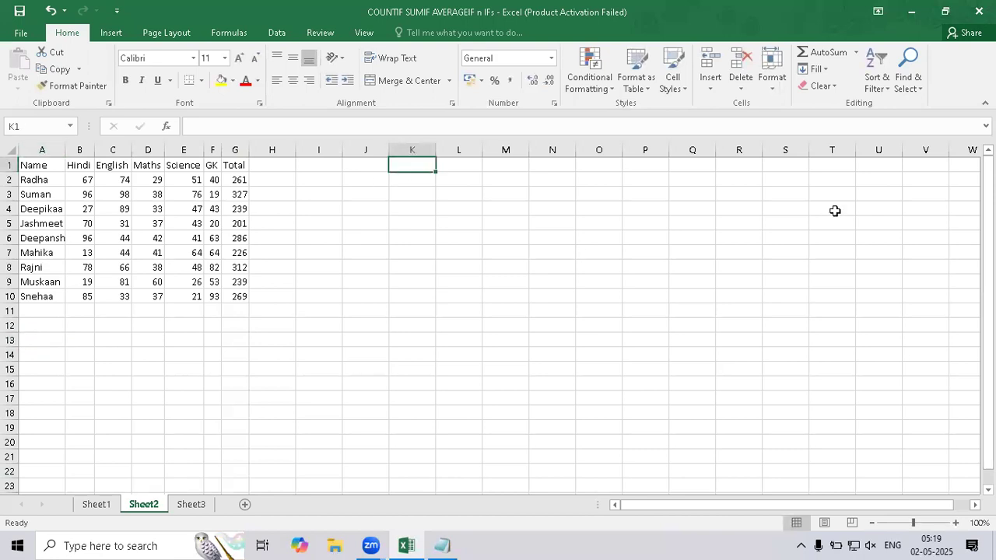
type("Name")
key("Tab")
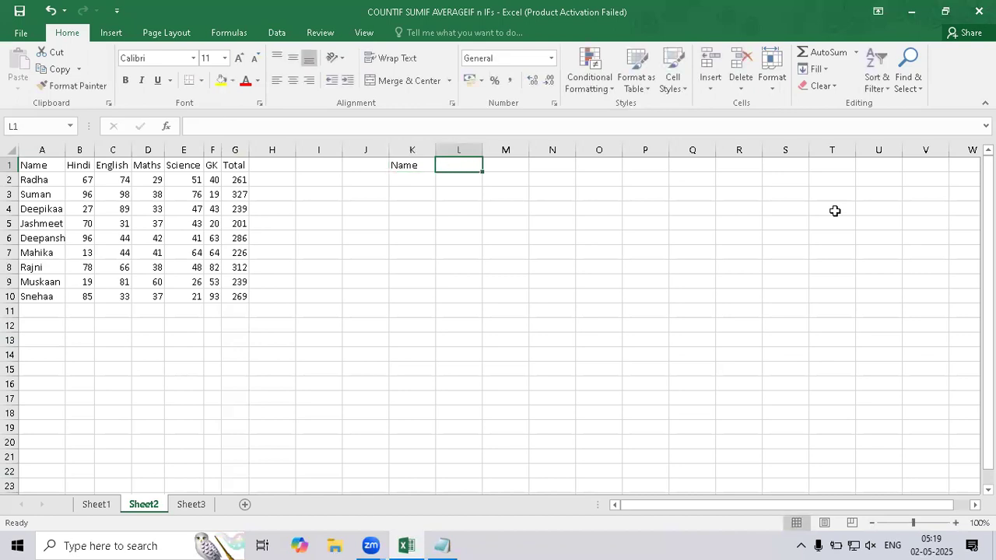
type("Total")
key("Return")
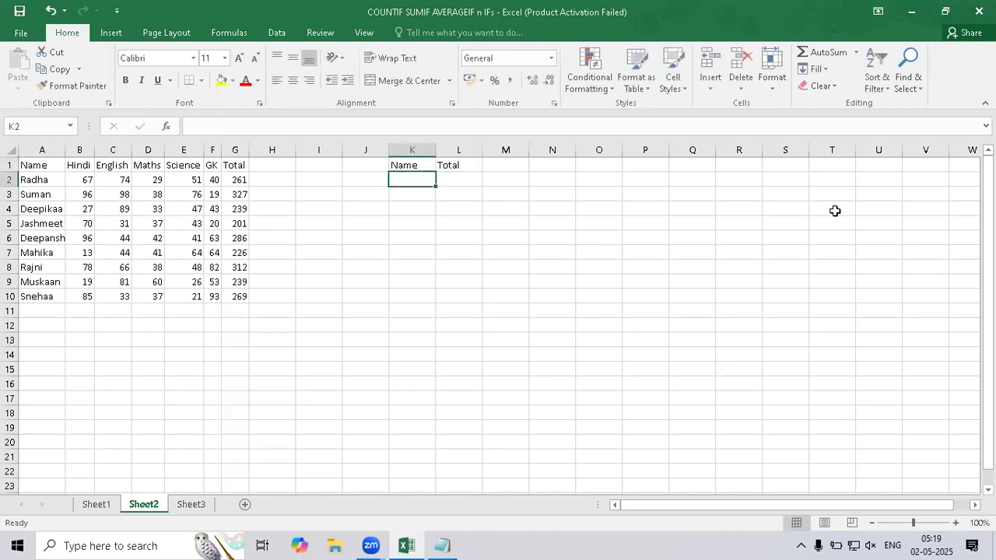
Enter the student's name from row 5 in K2 as the lookup entry, and select the Total cell beside it.
type("Jashmeet")
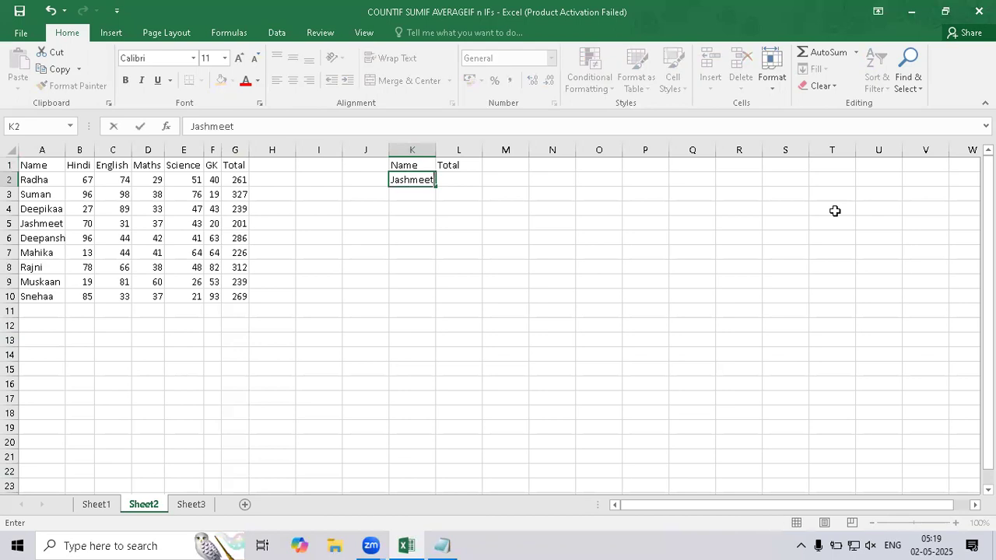
key("Return")
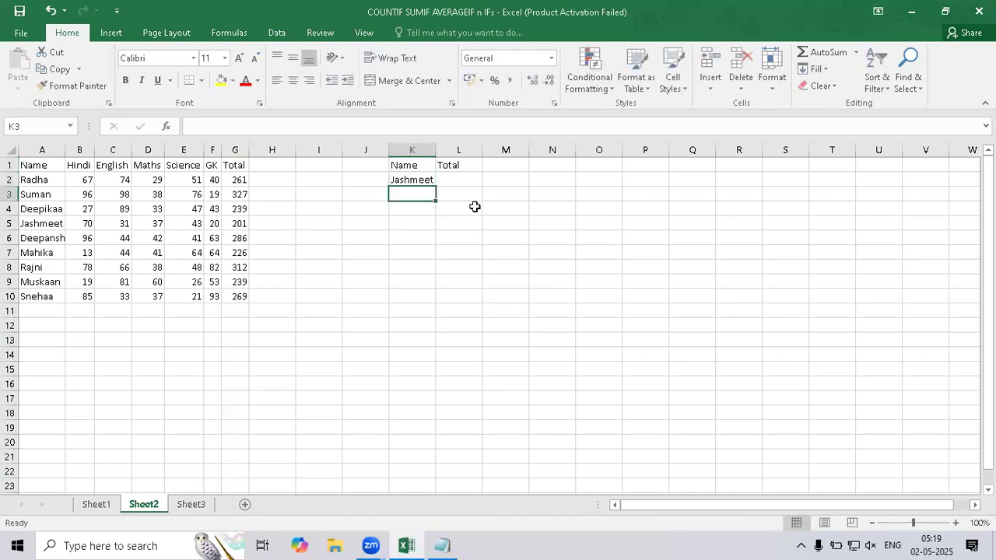
left_click(460, 177)
left_click(236, 543)
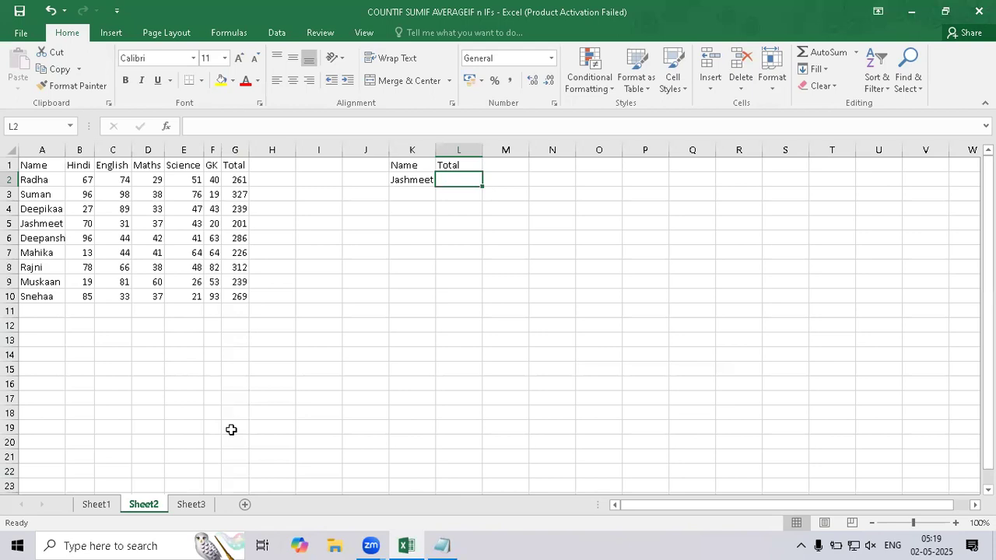
Add a new line below the "Output" line in the Notepad notes and return to Excel.
left_click(451, 545)
left_click(398, 165)
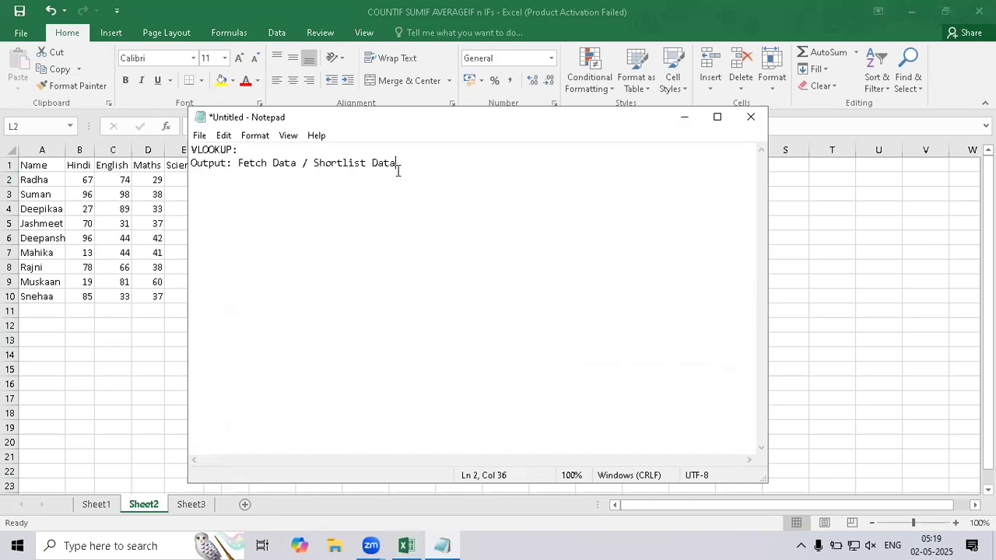
key("Return")
key("alt+Tab")
Review the VLOOKUP description again from a trial formula in cell A12, leaving the cell empty.
left_click(50, 324)
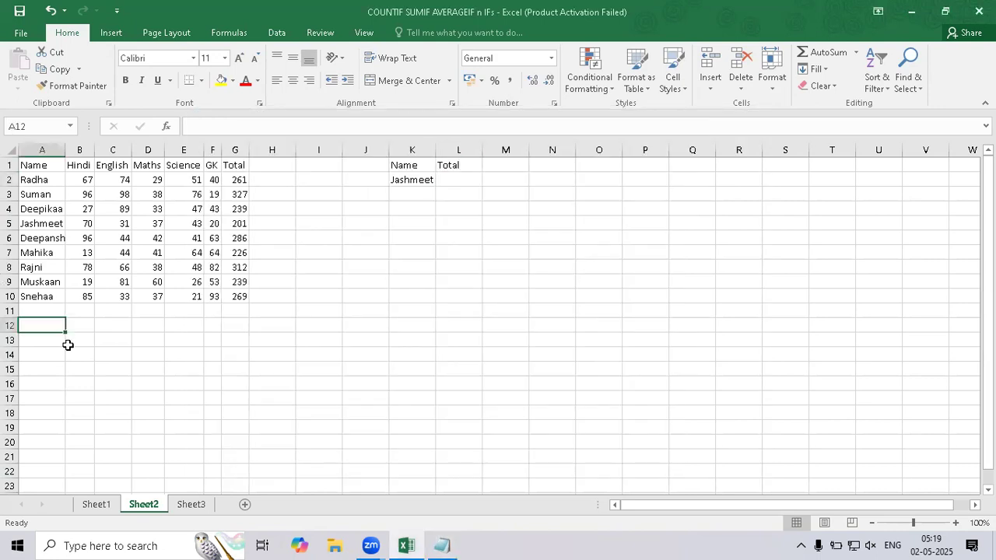
type("-")
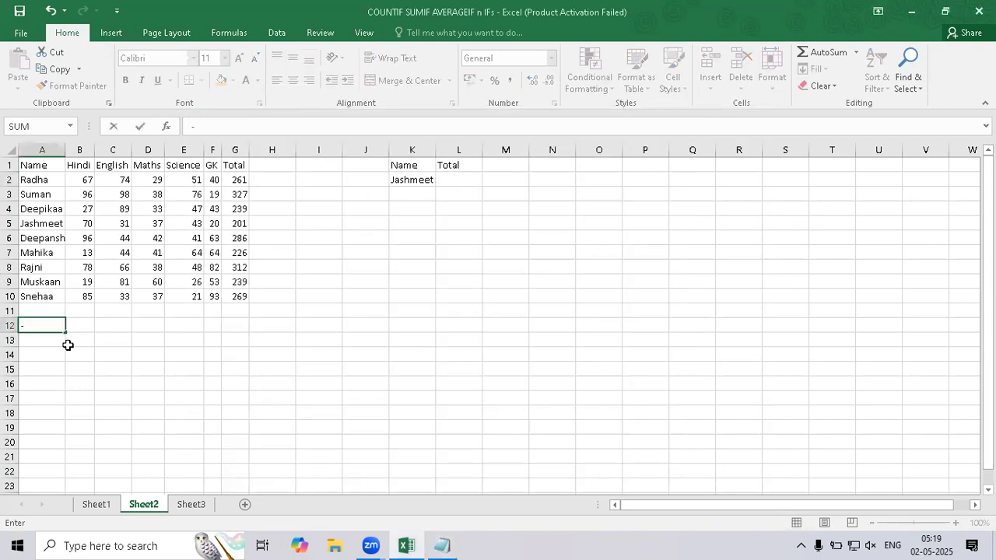
key("Escape")
type("=vl")
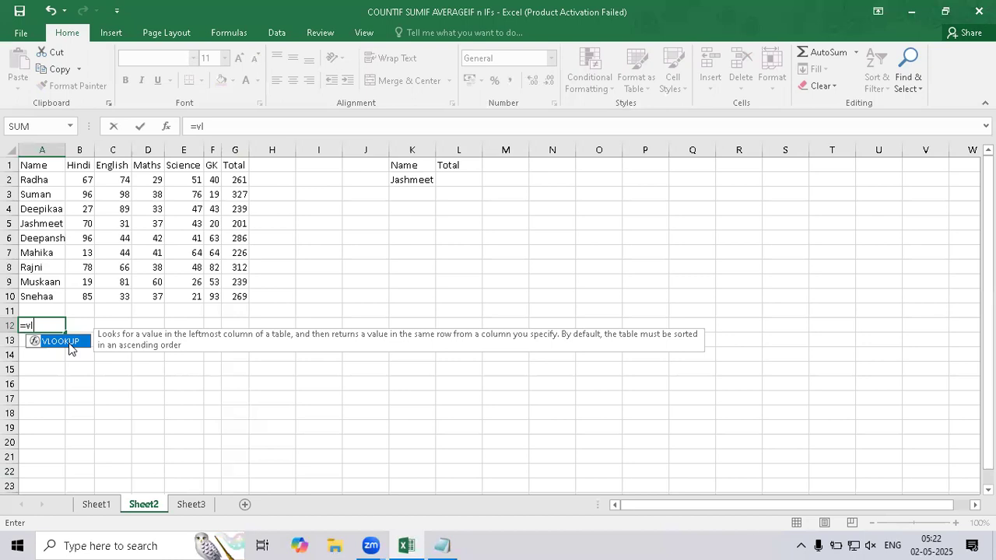
key("Escape")
key("Escape")
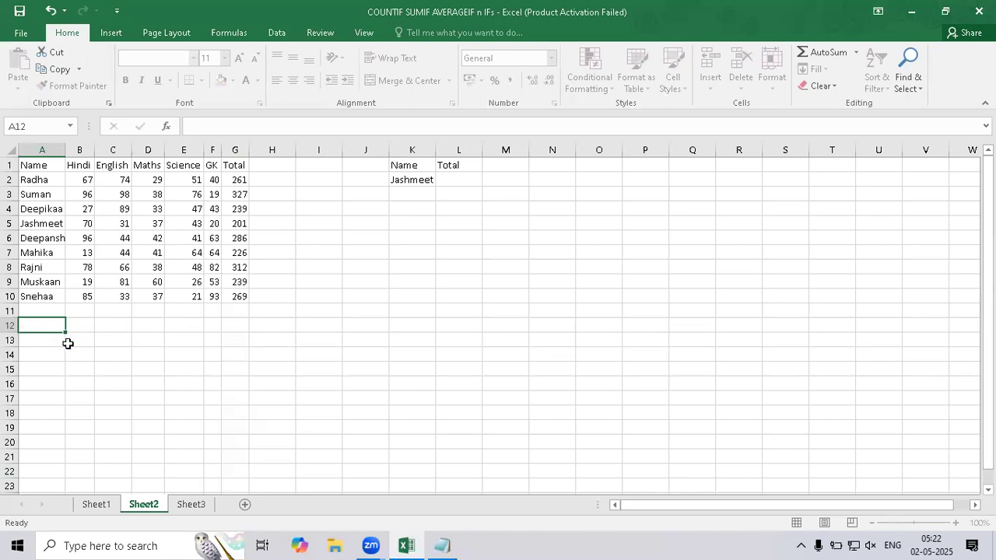
Start a VLOOKUP formula in L2, under the Total header of the lookup table.
left_click(447, 193)
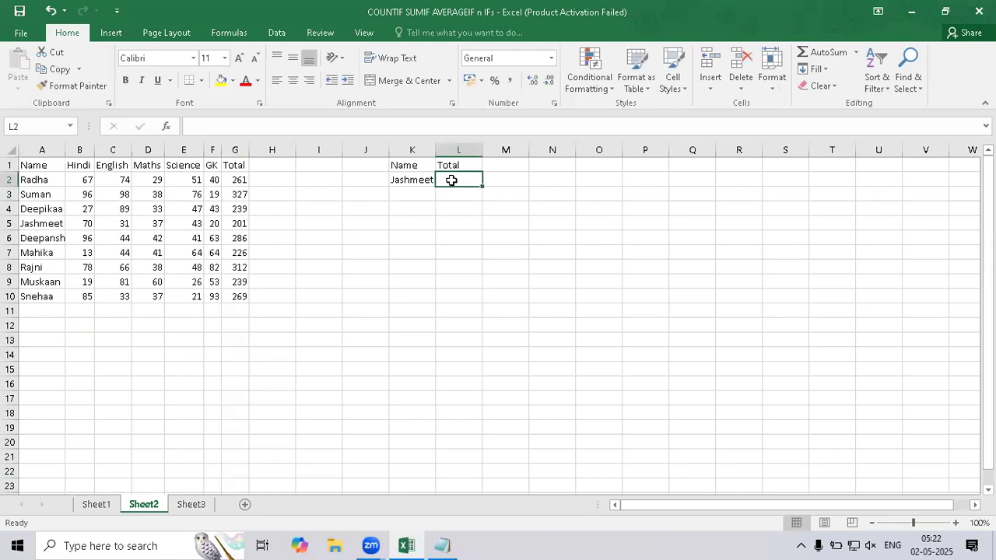
type("=v")
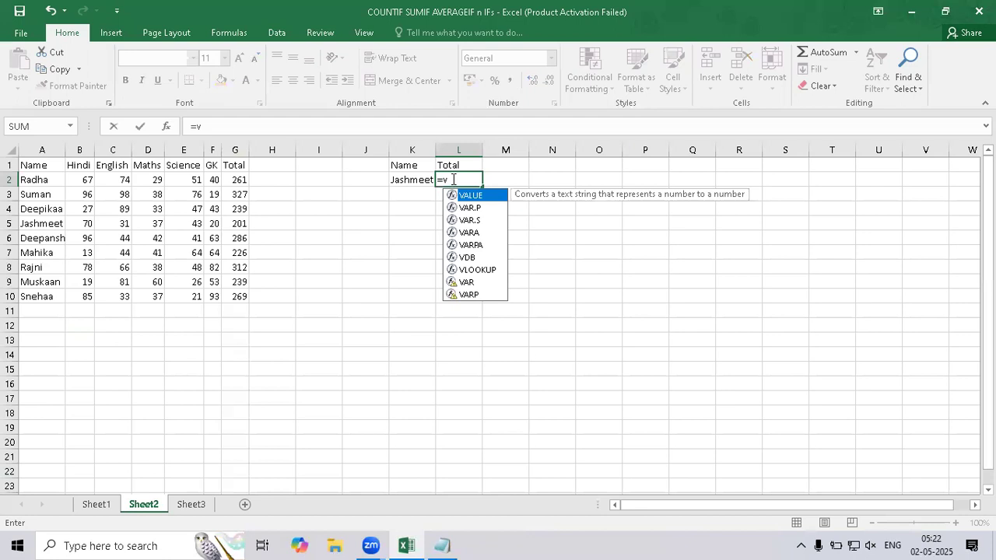
key("Down")
key("Down")
key("Down")
key("Down")
key("Down")
key("Down")
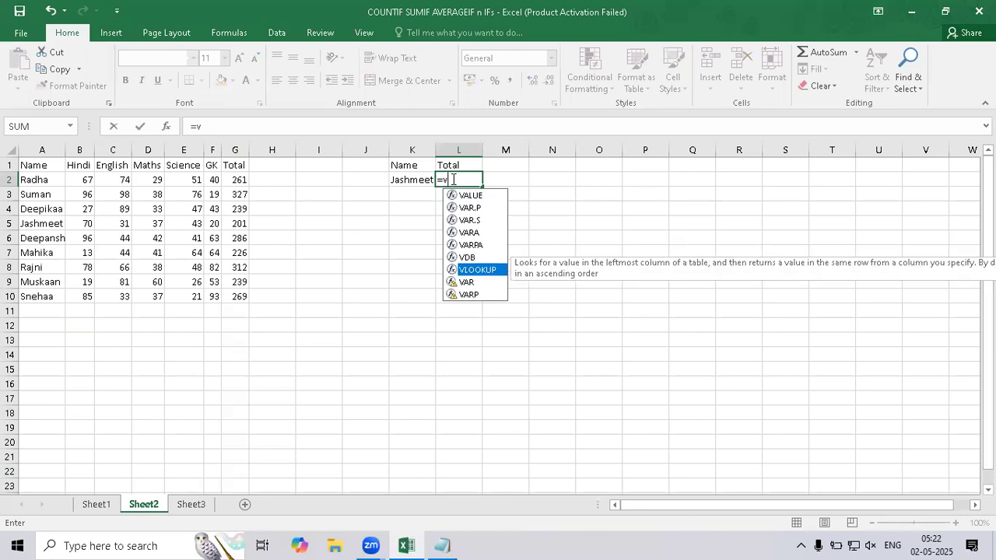
key("Tab")
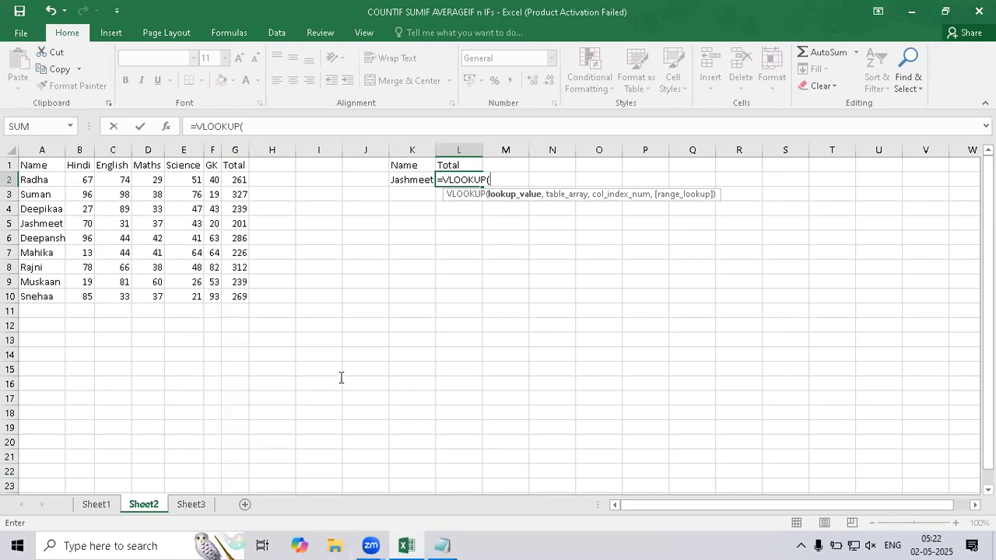
Switch to Notepad and add a "Content:-" heading under the Output line, with an indented line below it.
key("alt+Tab")
type("tent:-")
key("Return")
key("Tab")
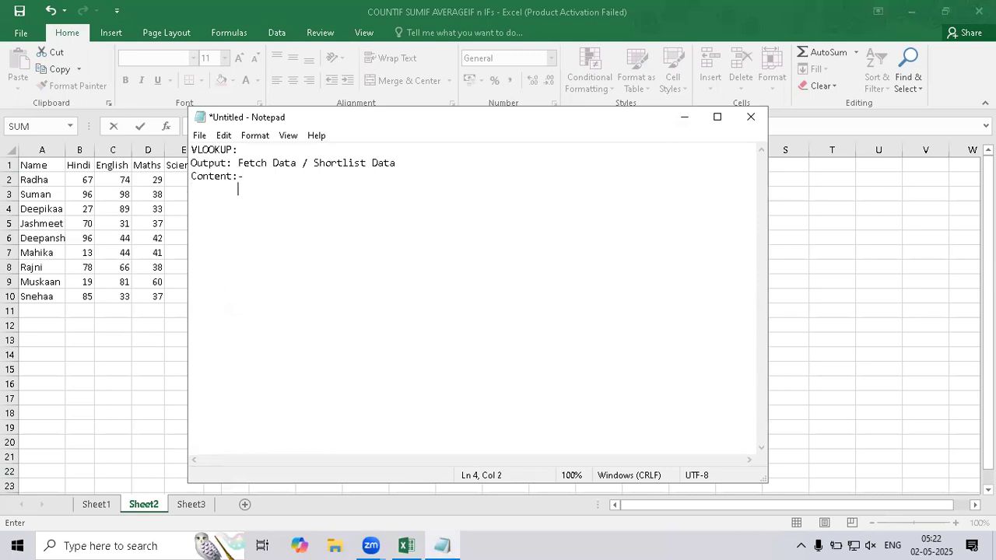
Note "Lookup_value: Target" followed by the student's name and K2 in brackets, and start another indented line below it.
type("Lookup_value: Targ")
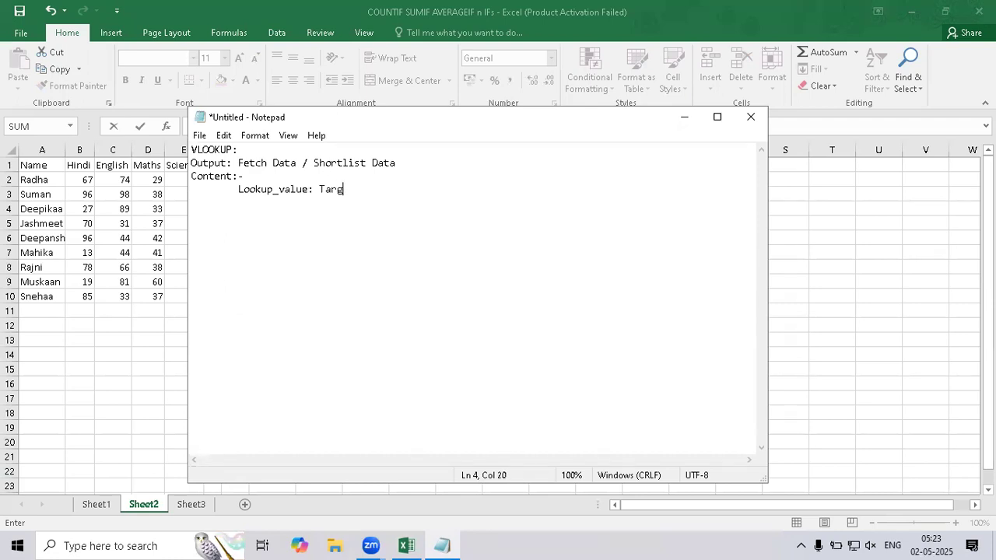
type("et (")
key("alt+Tab")
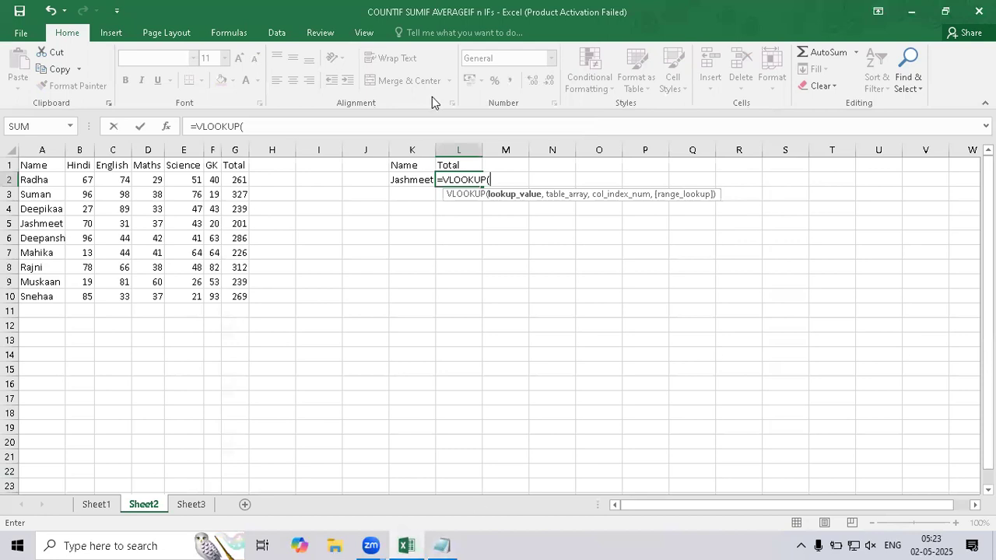
key("alt+Tab")
type("meet")
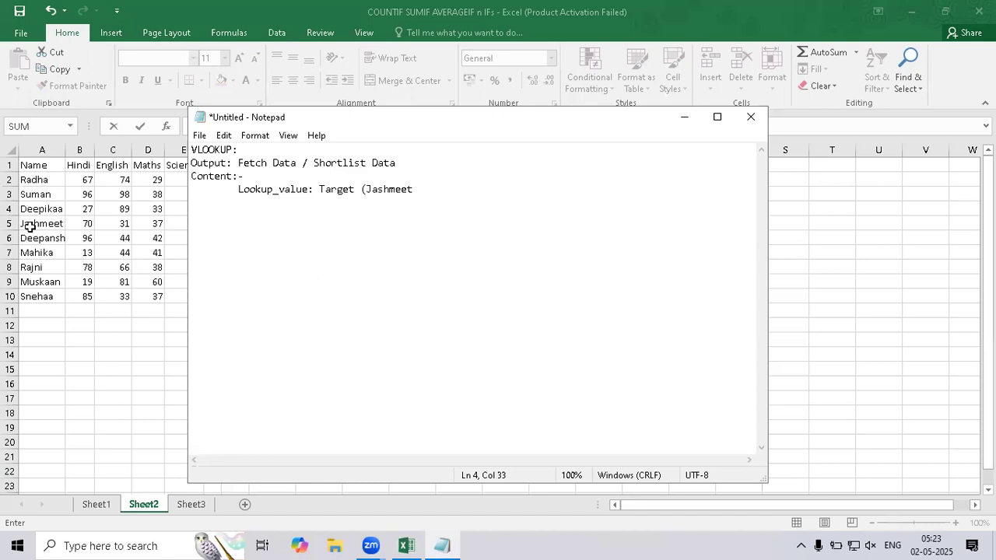
key("alt+Tab")
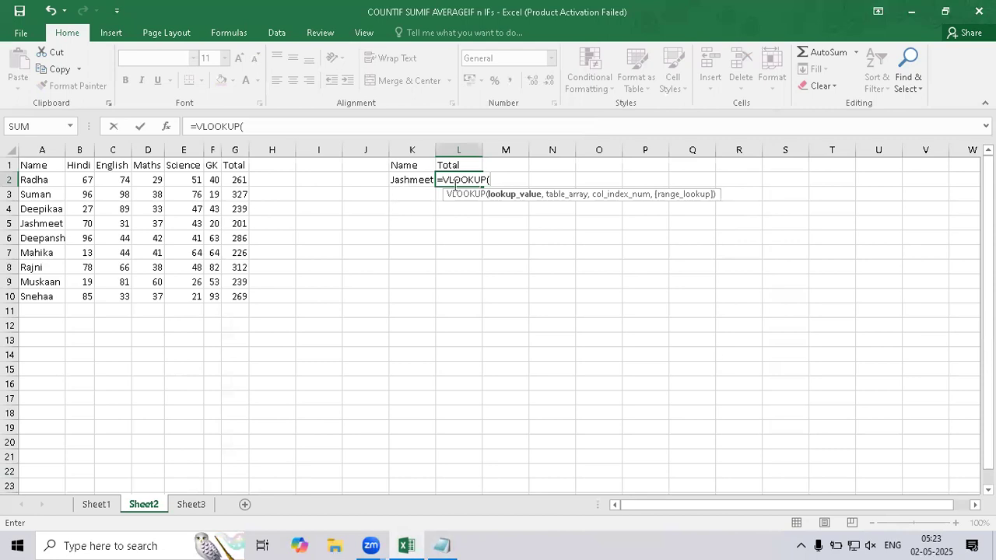
key("alt+Tab")
type("2)")
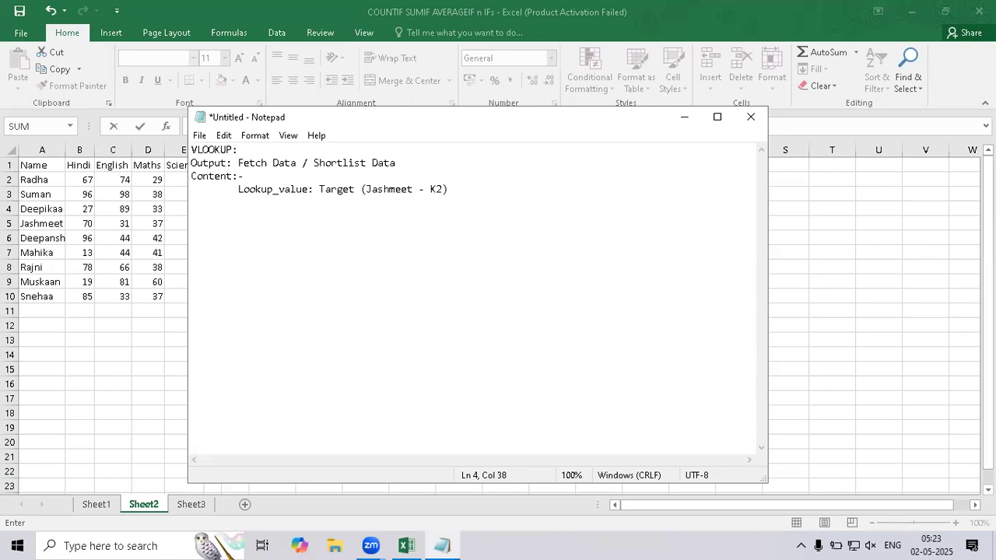
key("Return")
key("Tab")
Return to Excel and set K2 as the lookup value of the VLOOKUP formula in L2.
key("alt+Tab")
left_click(421, 179)
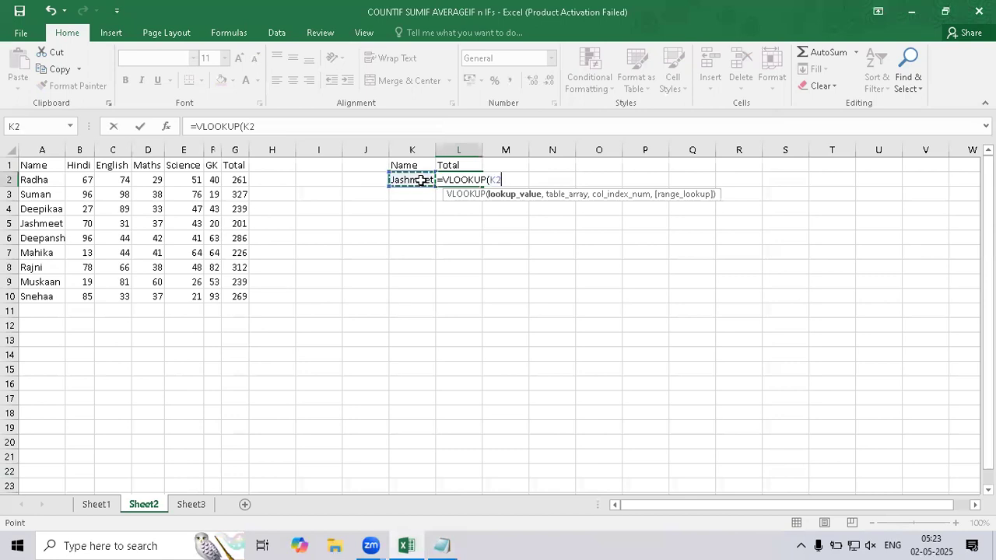
type(",")
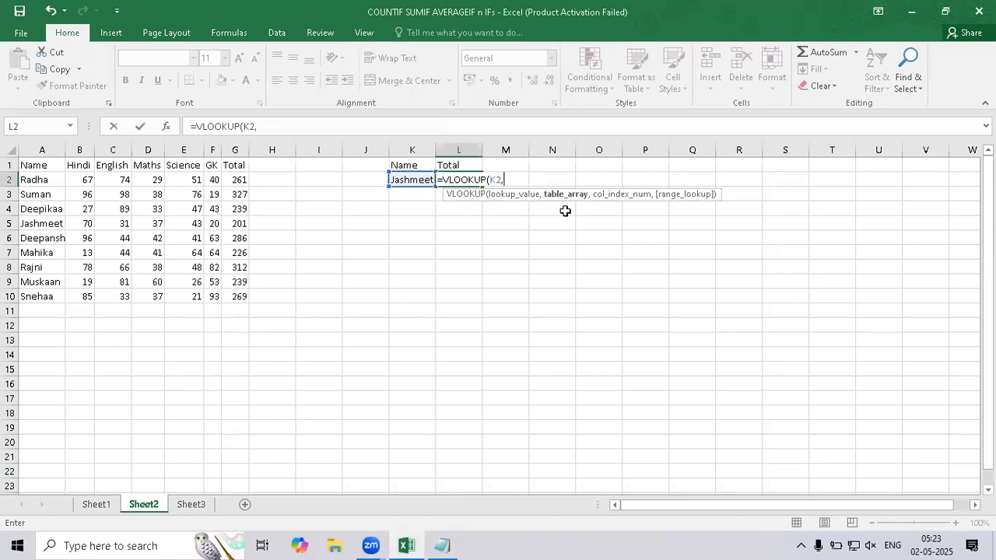
Switch to Notepad and describe the second argument as "Table_array : Data (Whole Data" on the indented line.
key("alt+Tab")
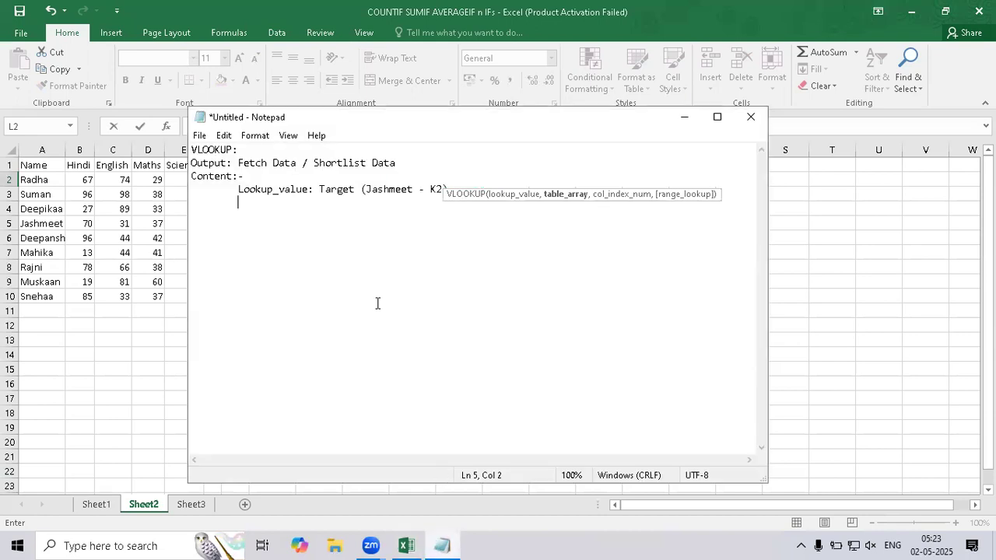
type("Table_ar")
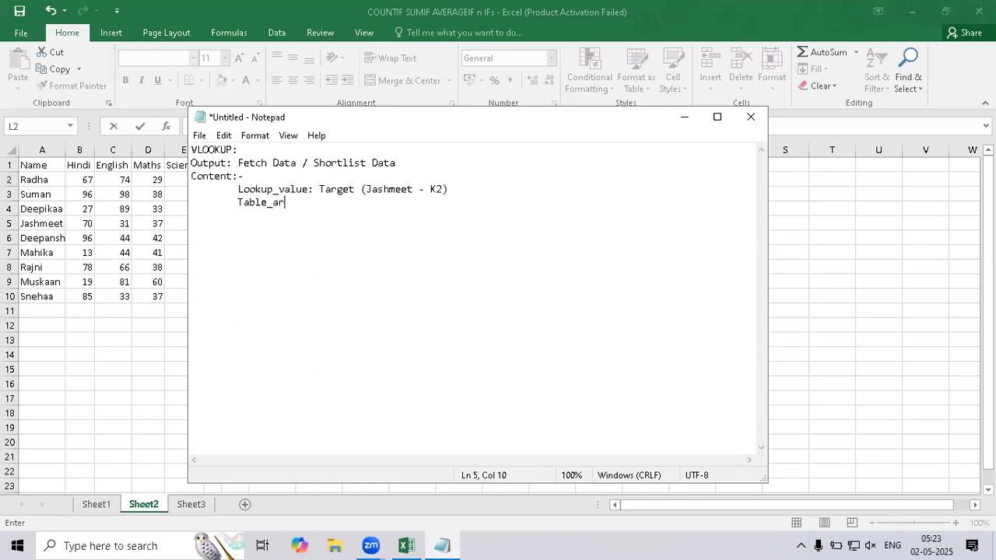
type("ray : Data (Whole Data")
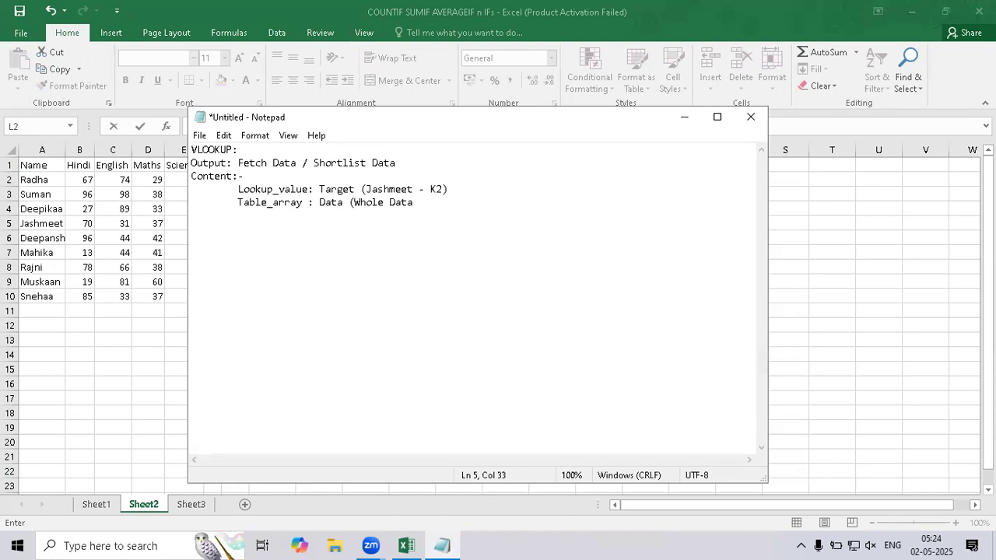
type(") Note: R")
Close the bracket in the Table_array line, append "Note: Target in Leftmost Column", and start a new line.
key("BackSpace")
type("Ra")
key("BackSpace")
key("BackSpace")
type("Target in Left")
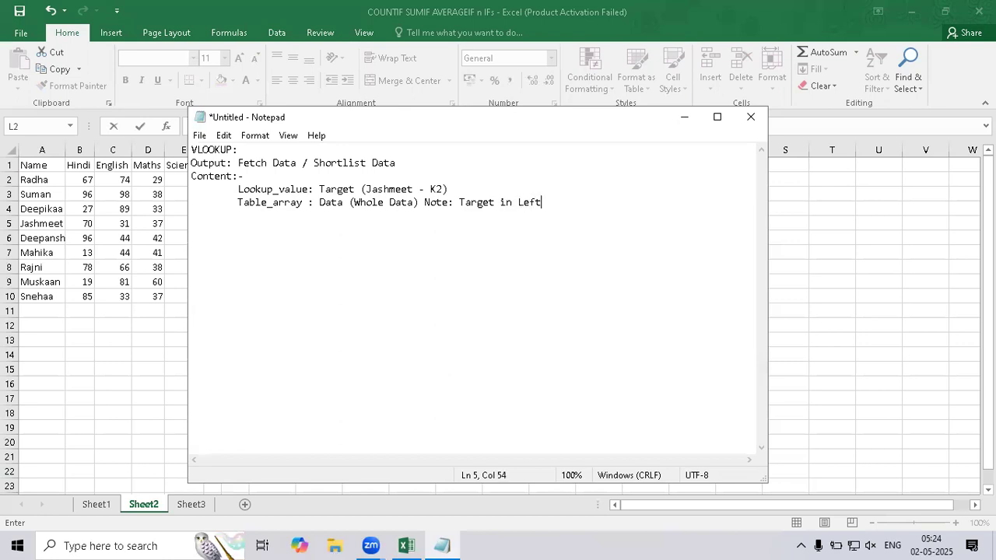
type("most Column")
key("Return")
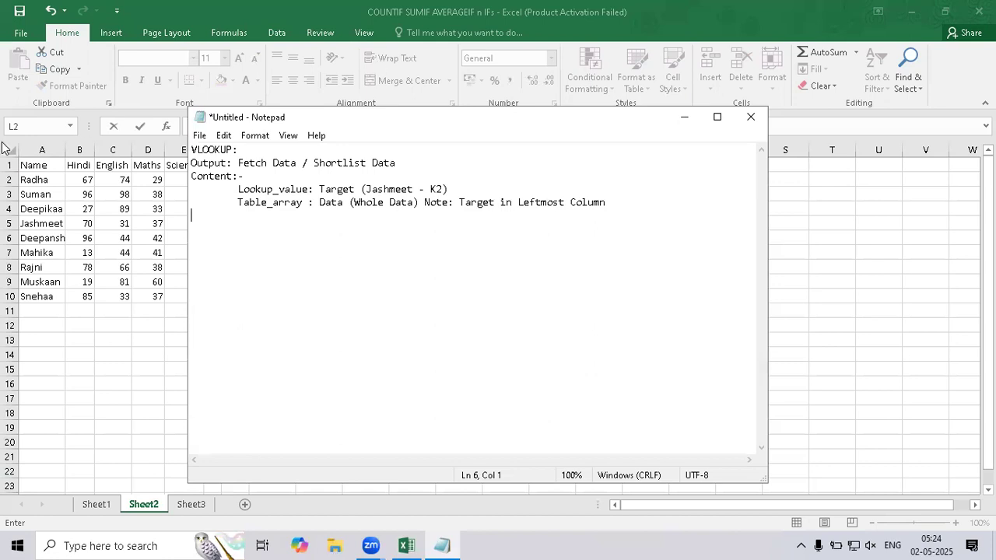
Return to Excel and set the whole marks table, A1:G10, as the table array of the VLOOKUP formula.
left_click(35, 210)
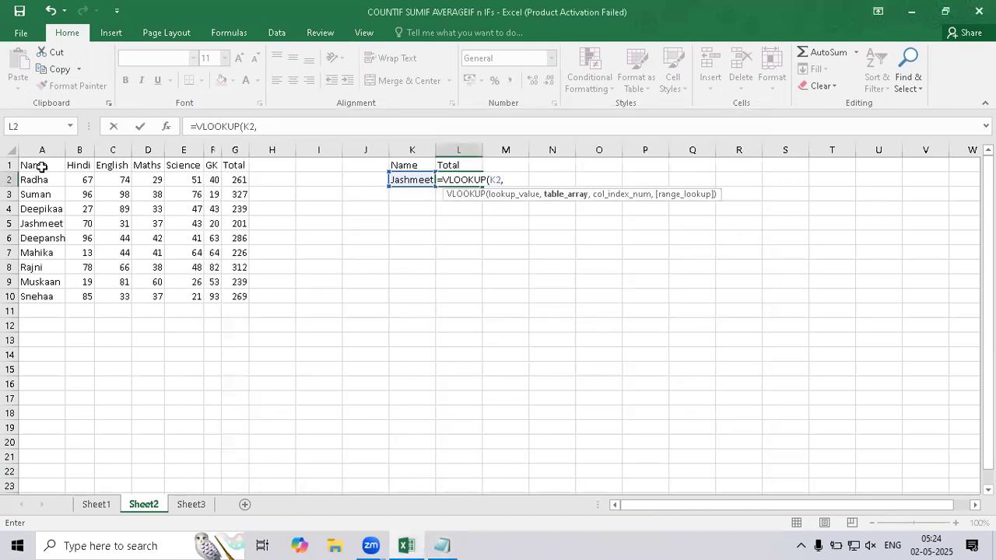
left_click_drag(39, 166, 39, 295)
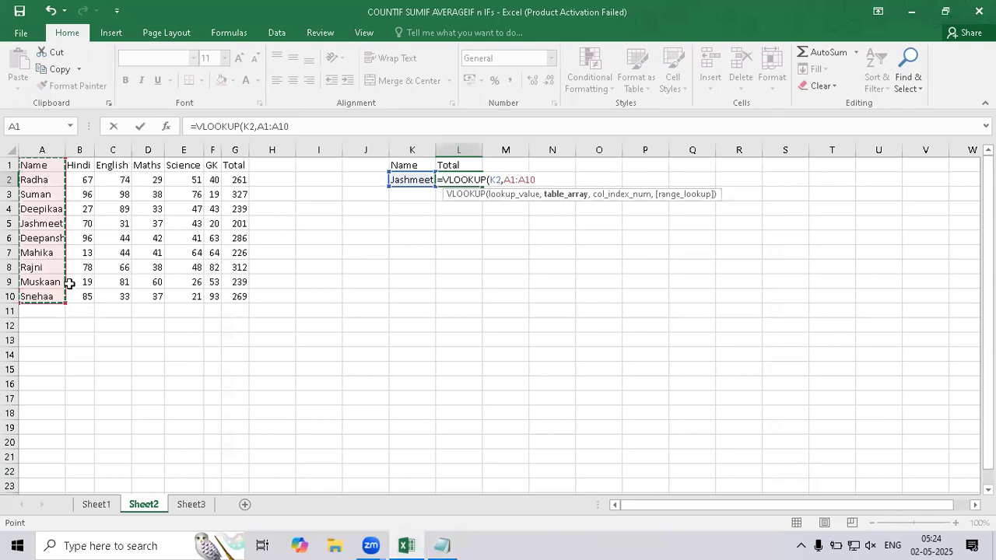
left_click_drag(274, 166, 258, 291)
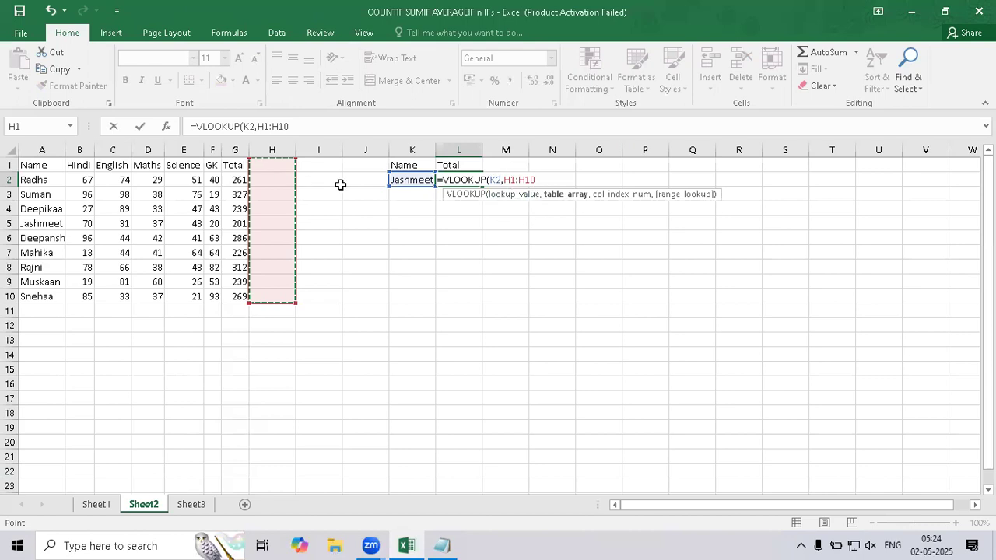
left_click_drag(49, 165, 232, 289)
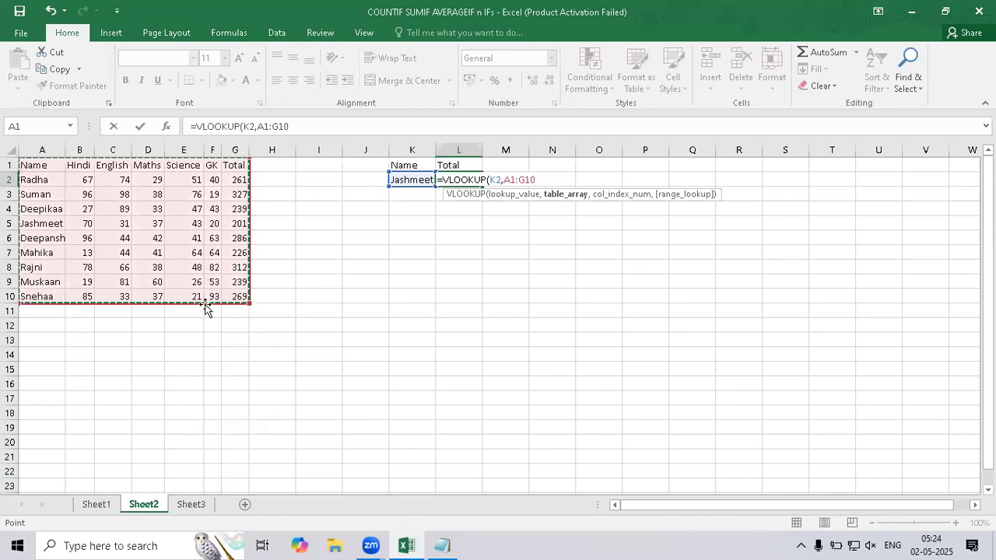
type(",")
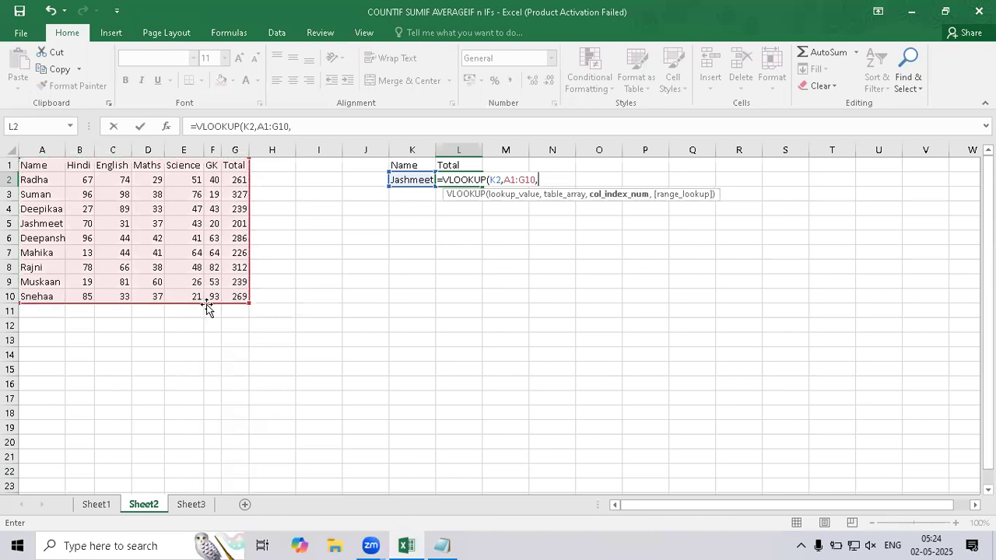
Highlight "Data (Whole Data)" in the Notepad notes, insert a line below the Table_array note, and return to Excel.
key("alt+Tab")
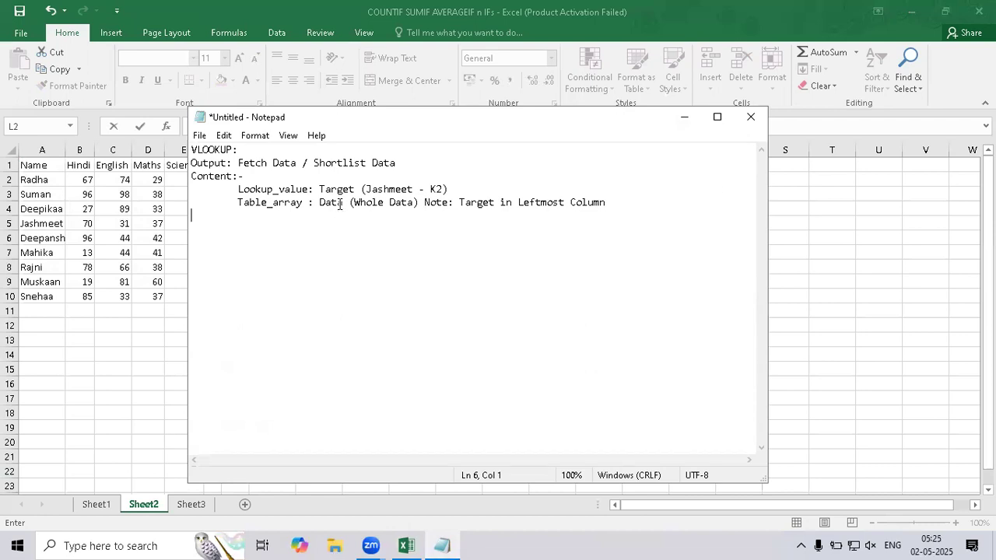
left_click_drag(419, 203, 317, 208)
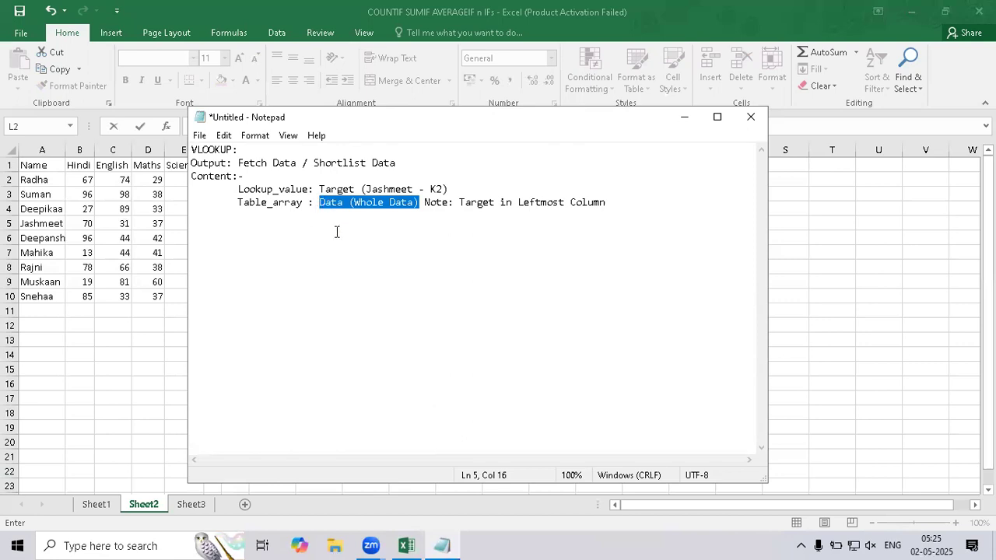
left_click(611, 203)
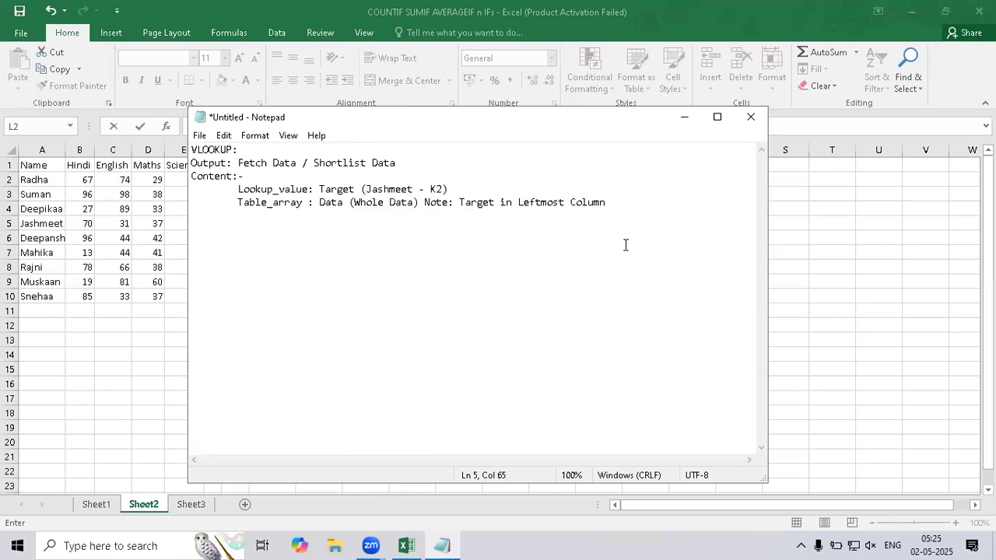
key("Return")
left_click(159, 216)
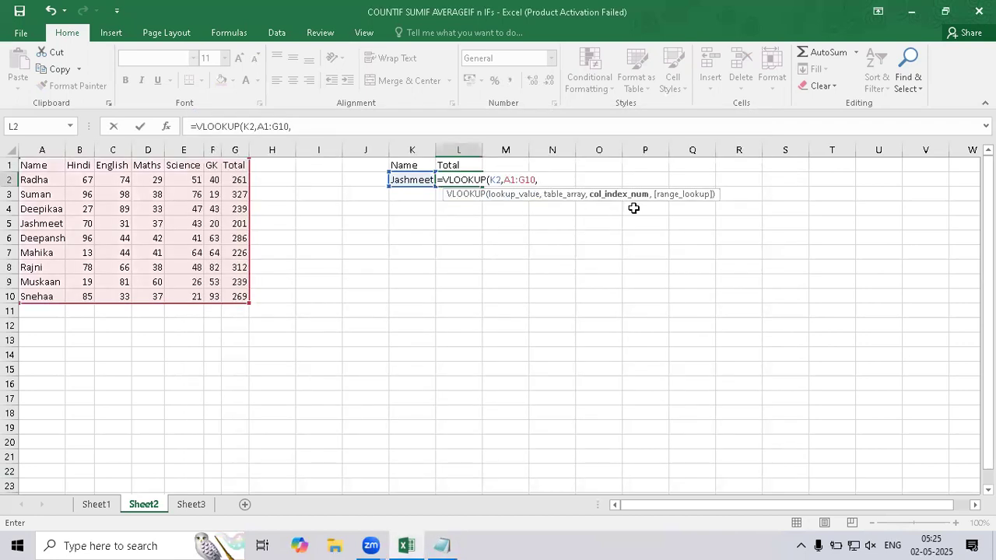
Add the indented note "Col_Index_Number: Column number in number format." in Notepad, start a new line, and return to Excel.
left_click(432, 544)
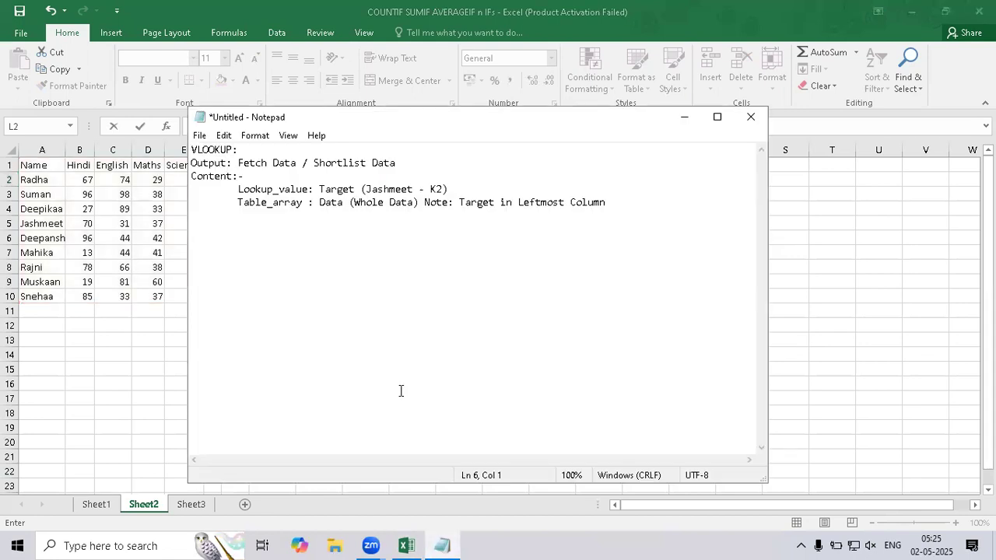
key("Tab")
type("Col_Index_Number:")
type("Column number in number format.")
key("Return")
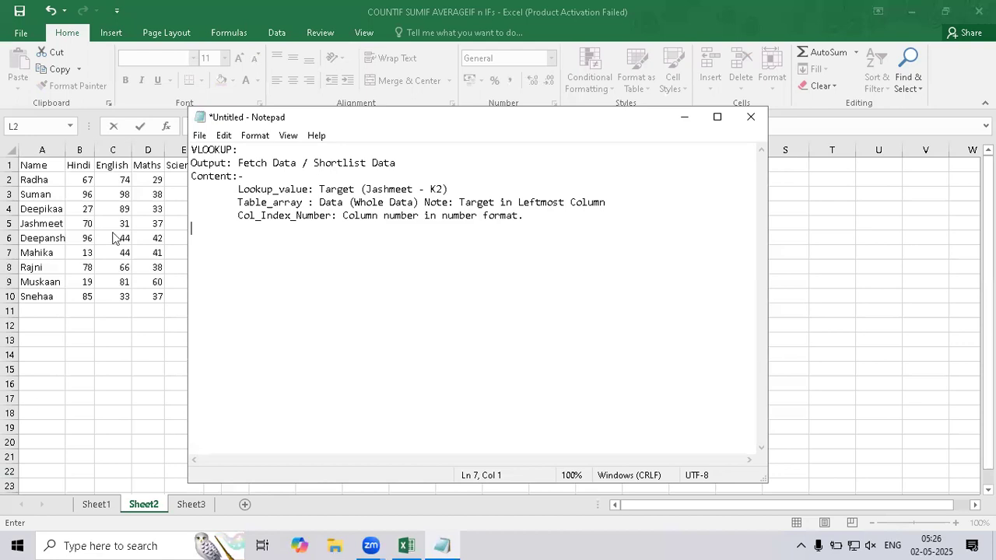
key("alt+Tab")
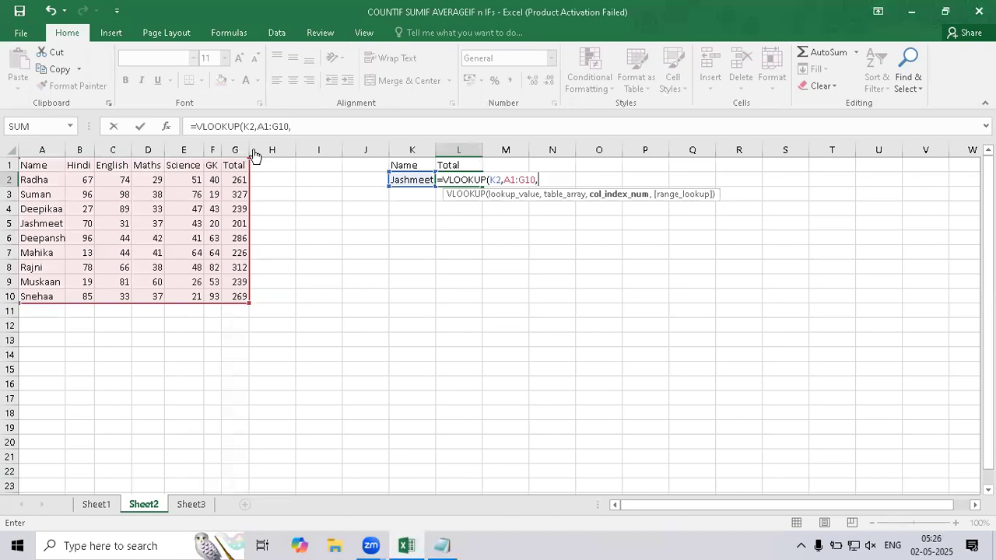
left_click(43, 149)
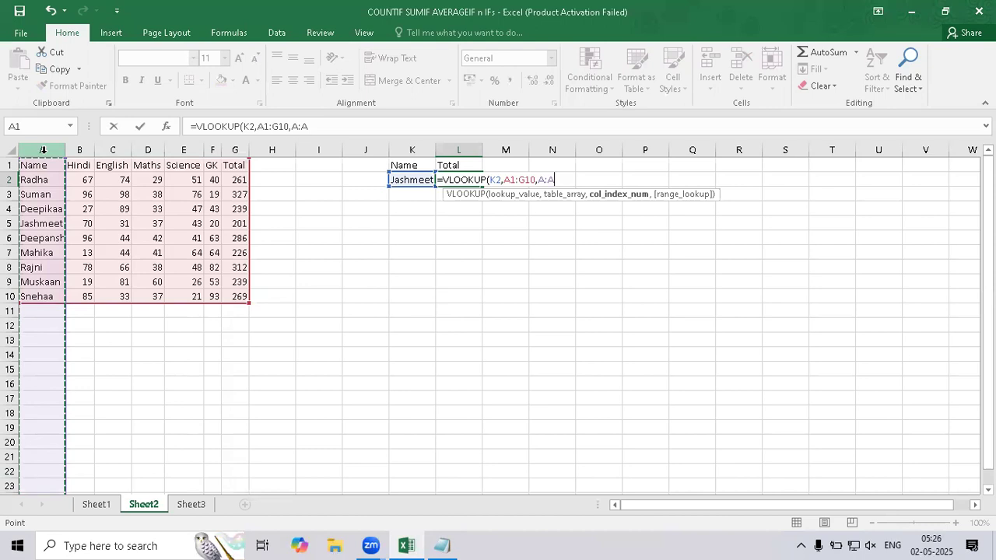
key("BackSpace")
key("BackSpace")
key("BackSpace")
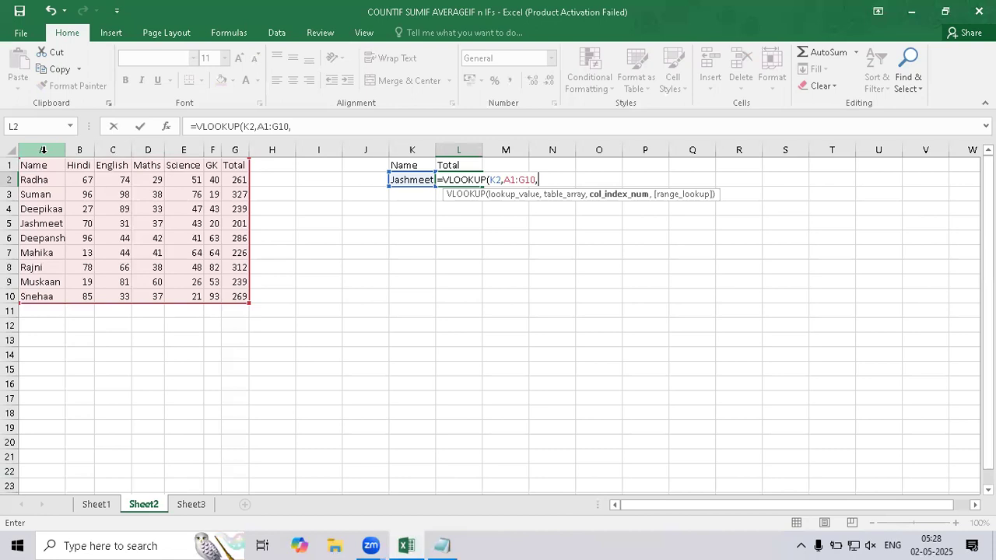
Set the VLOOKUP column index to 7 and the range lookup to FALSE for an exact match, and close the bracket.
type("7")
type(",")
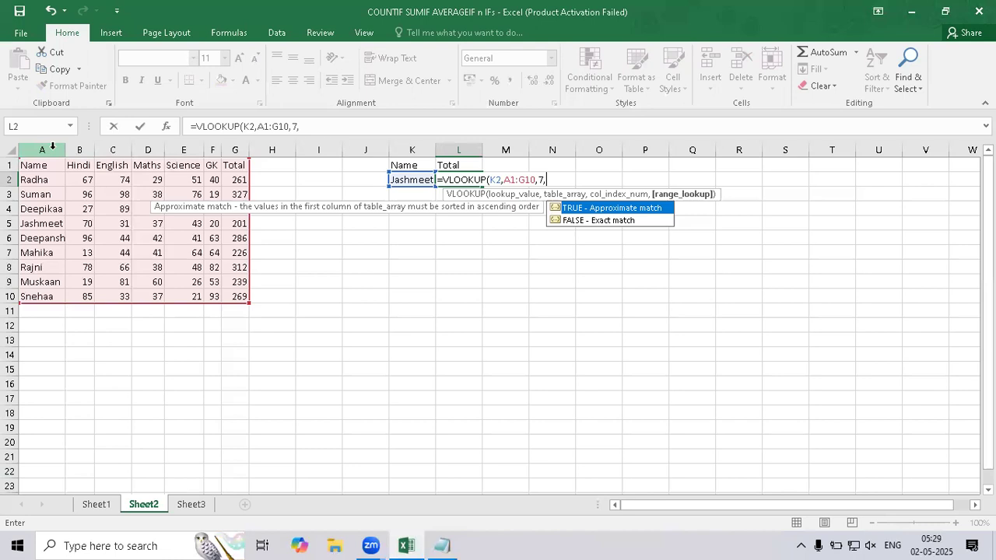
key("Down")
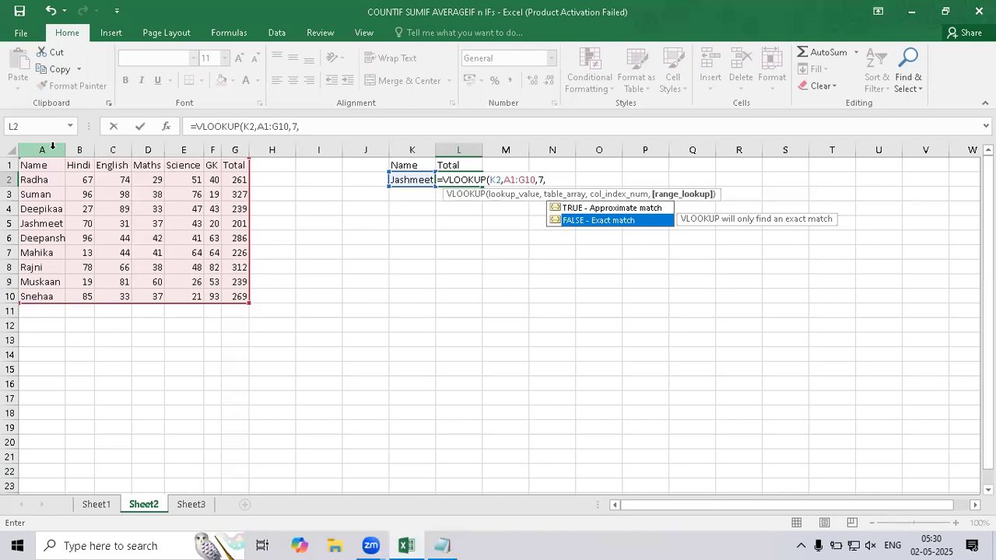
key("Up")
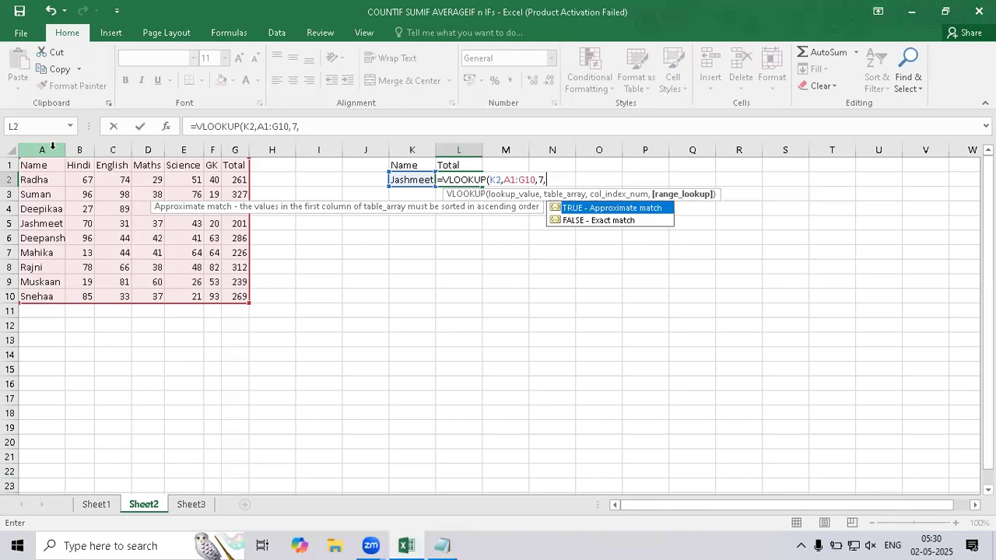
key("Down")
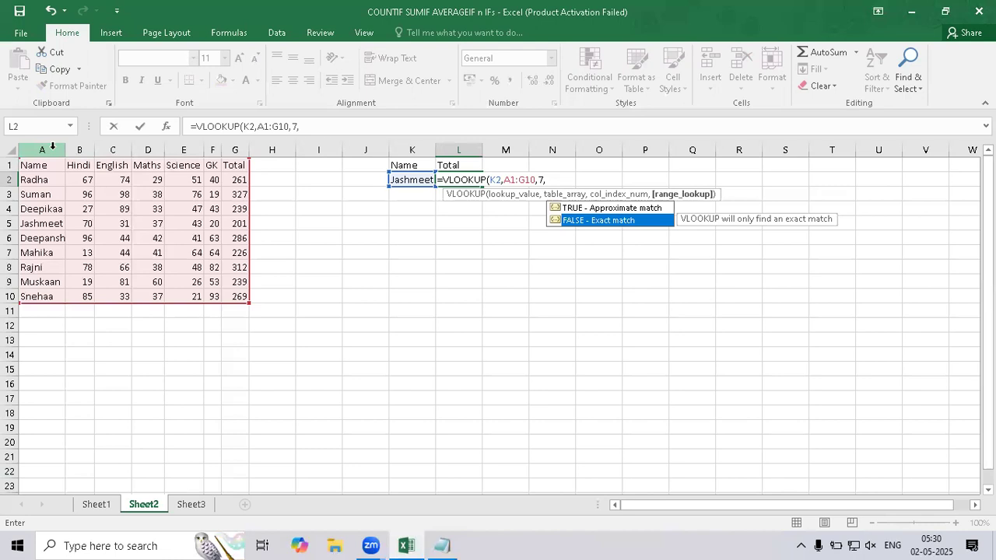
key("Tab")
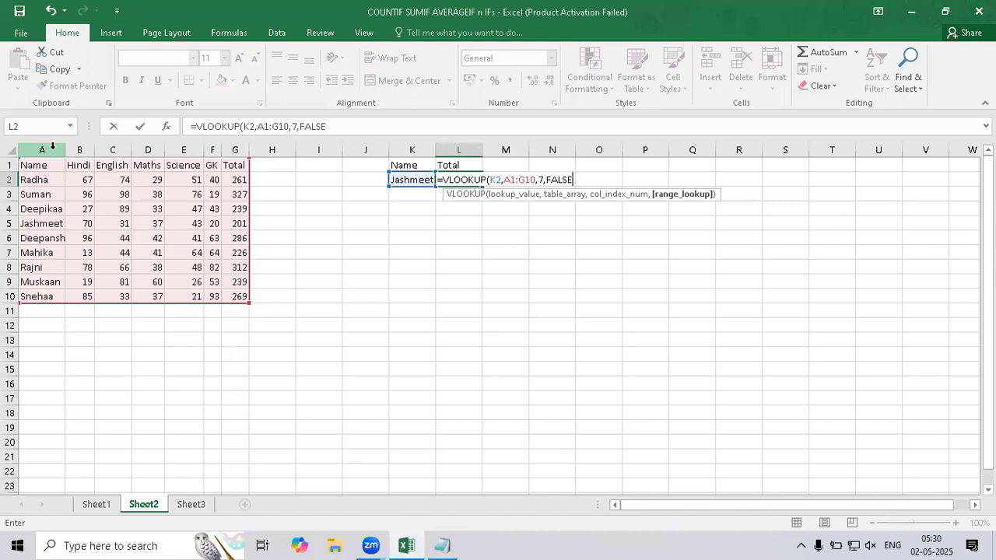
type(")")
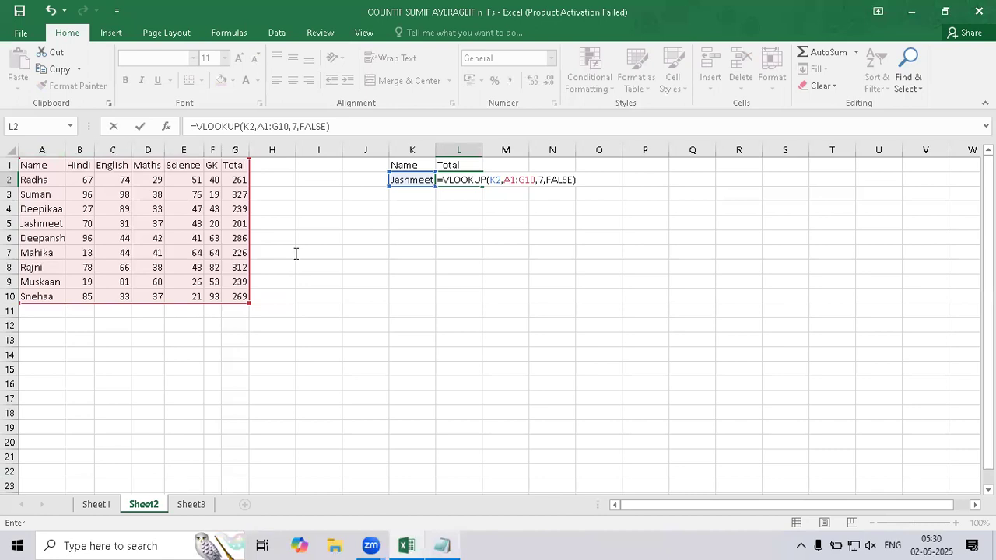
Switch to Notepad and add the indented note "Range_lookup: False - Exact match" below the Col_Index_Number note.
key("alt+Tab")
type("_loo")
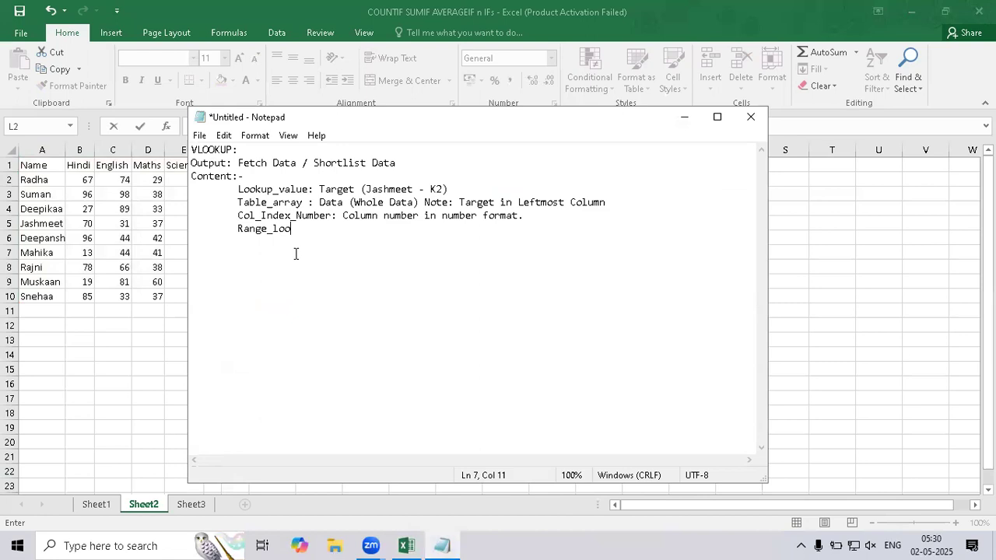
type("kup: False - Exact match / T")
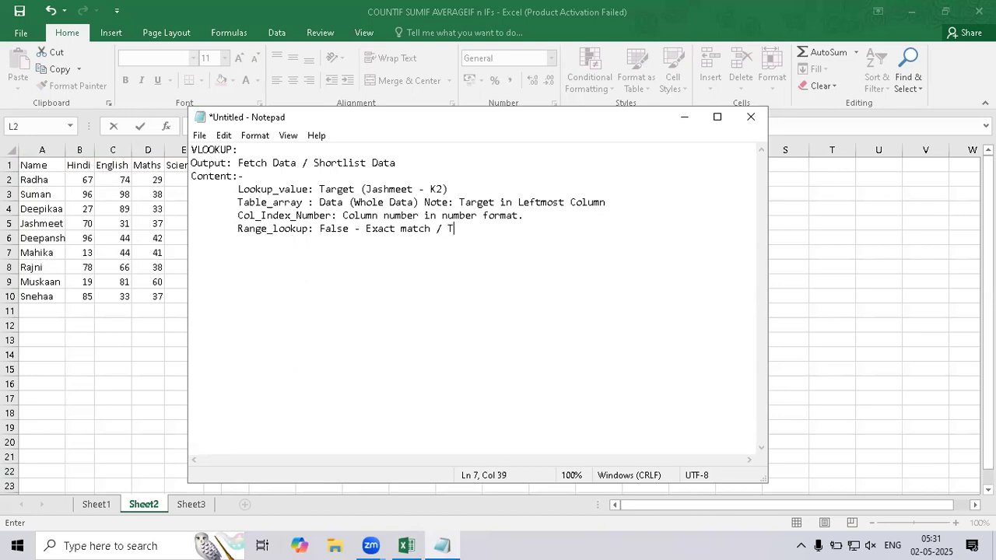
type("rue - Approximate ")
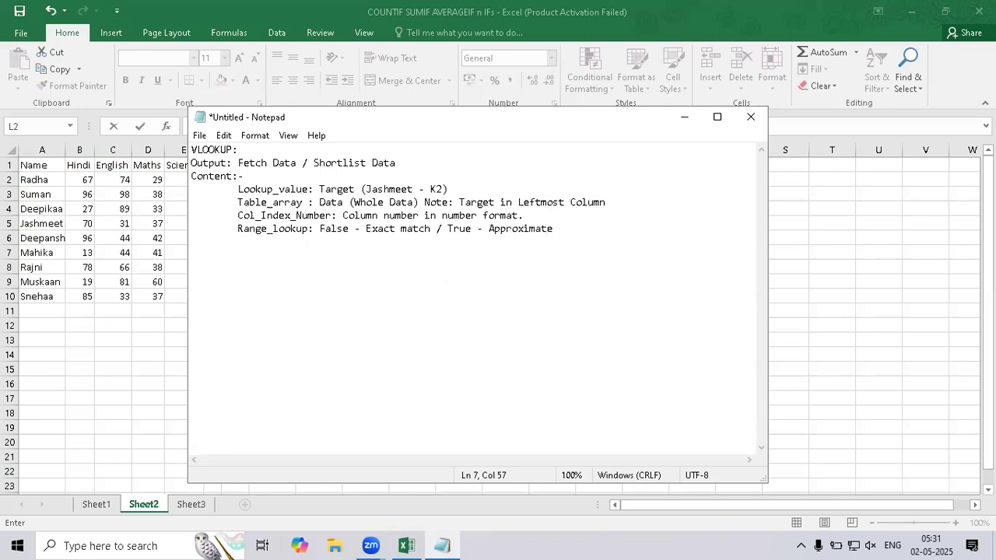
type("match")
Add "(0)" after False and "(1)" after True in the Range_lookup note.
left_click(347, 230)
type("(0)")
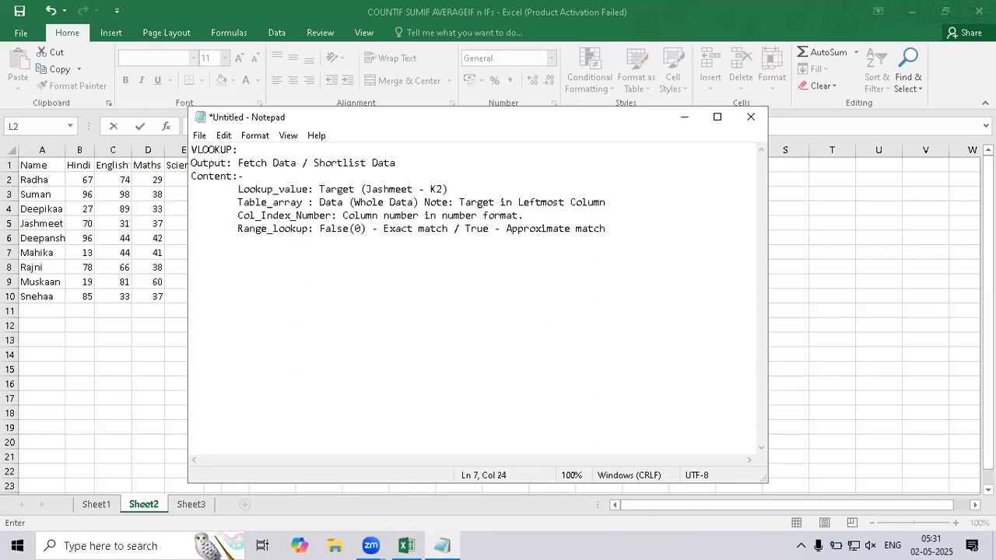
left_click(489, 230)
type("(1)")
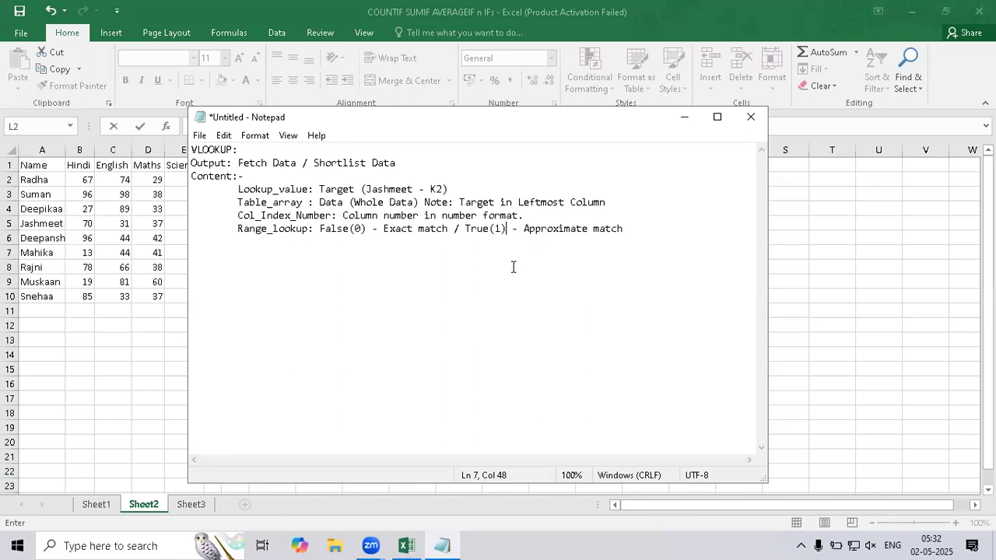
Return to Excel and commit the formula =VLOOKUP(K2,A1:G10,7,FALSE) in cell L2.
left_click(824, 198)
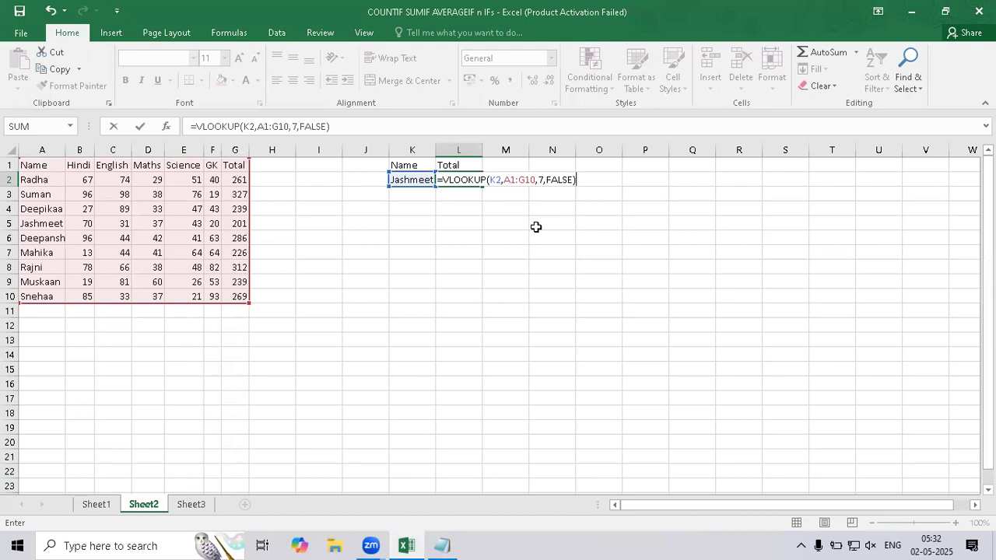
key("ctrl+Return")
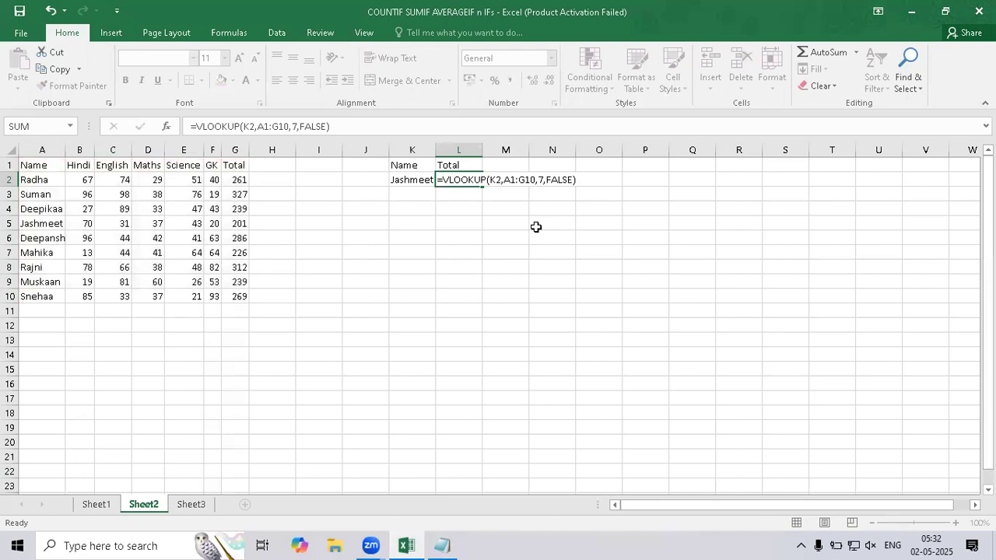
key("Return")
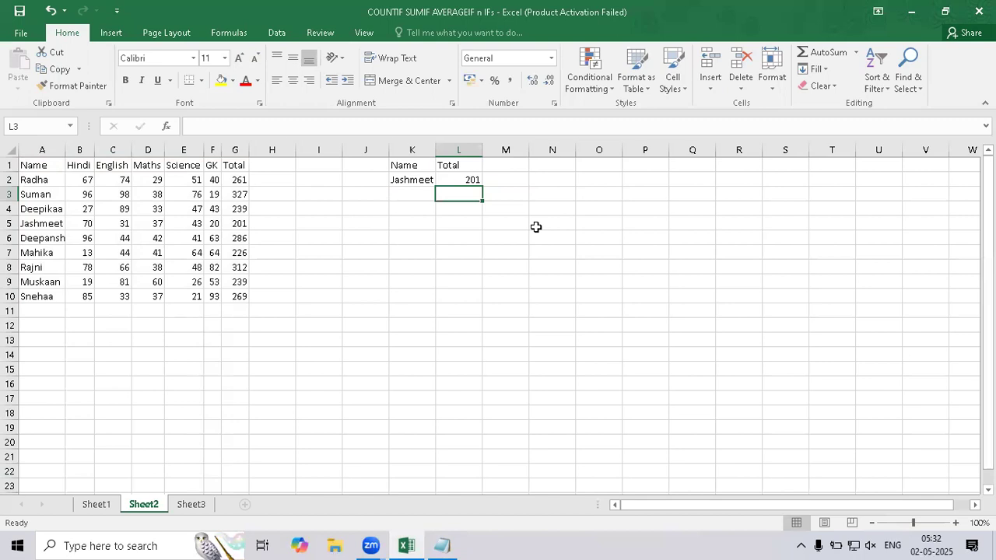
Replace the lookup name in K2 with the student name listed in A7, in lowercase.
key("Left")
key("Up")
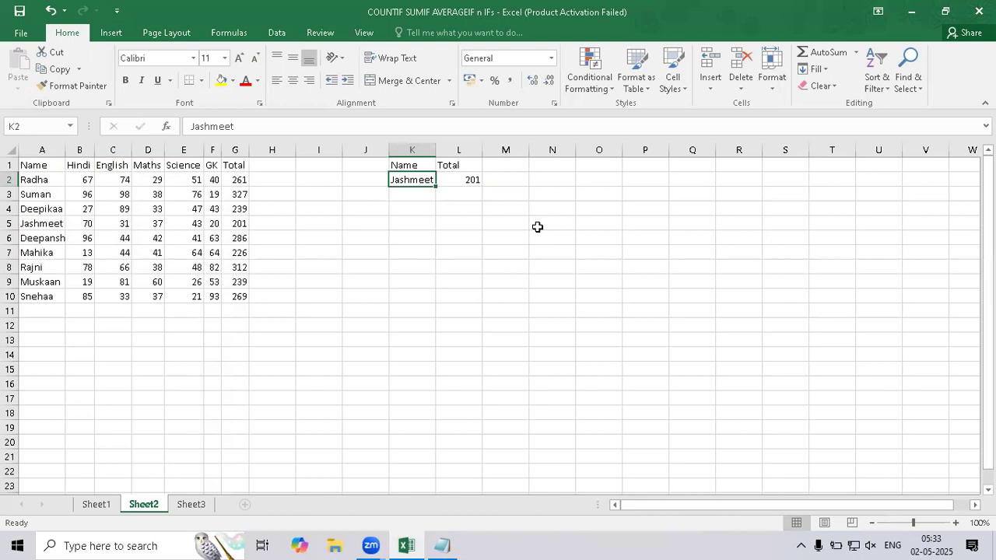
type("mahika")
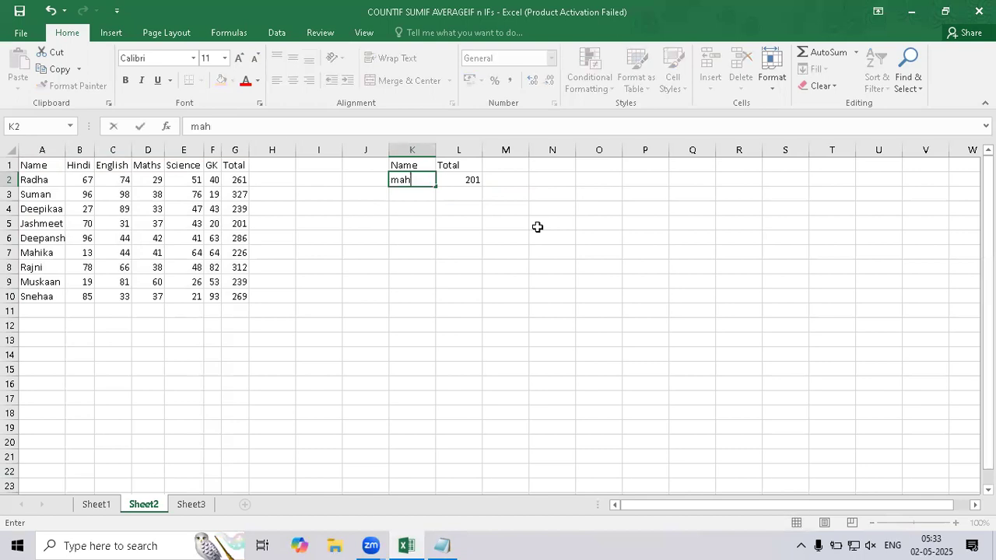
key("Return")
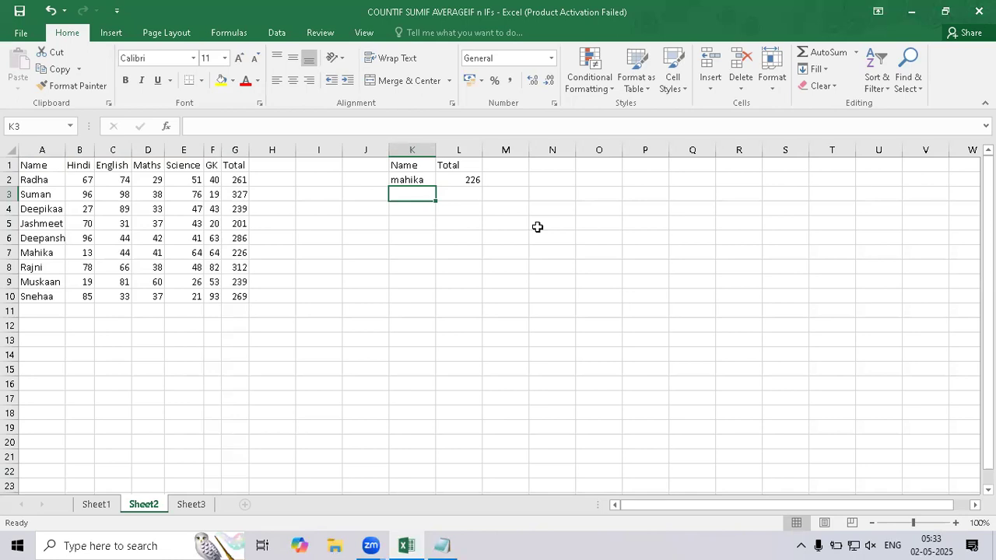
Add a trailing space after the student name in K2 to test the exact match.
key("Up")
key("F2")
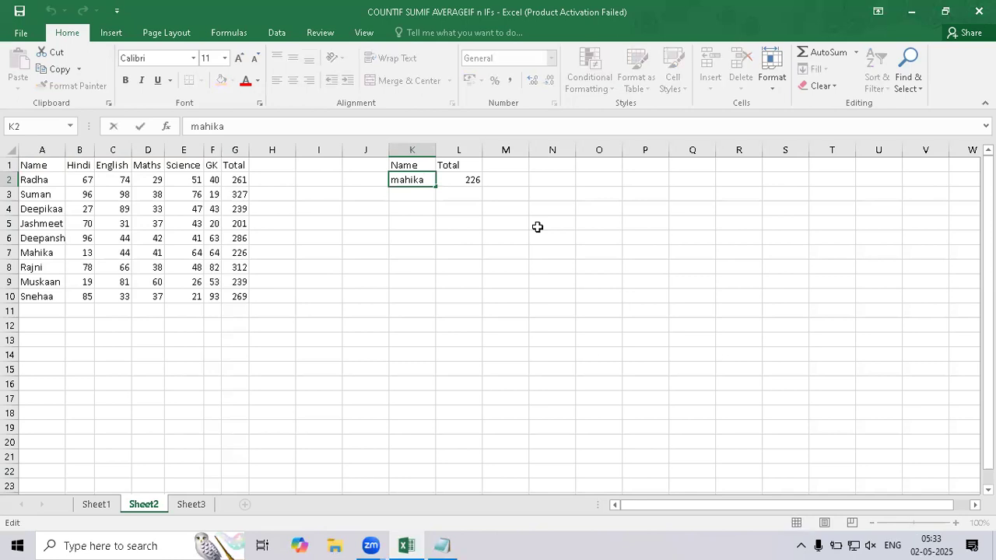
key("Return")
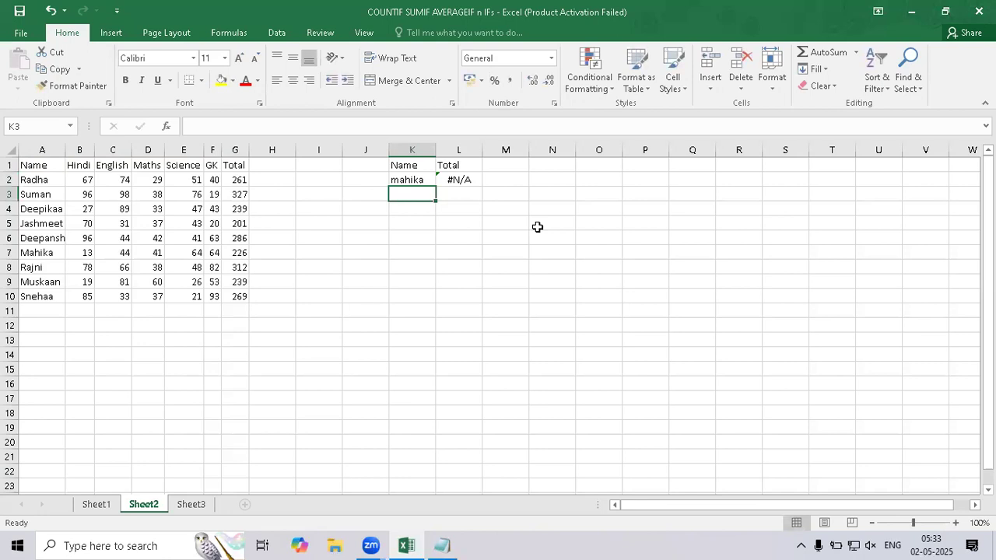
Remove the trailing space from the student name in K2.
key("Up")
key("F2")
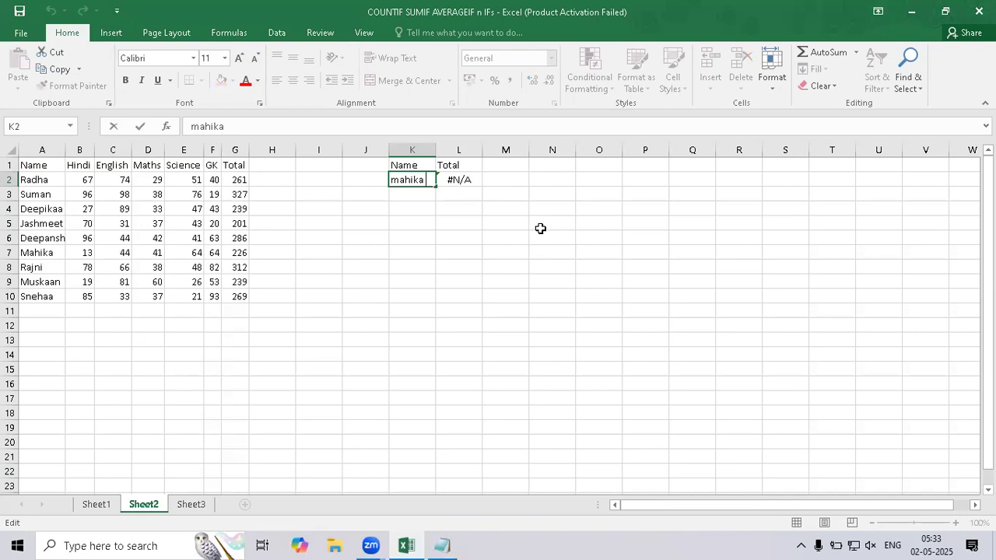
key("BackSpace")
key("Return")
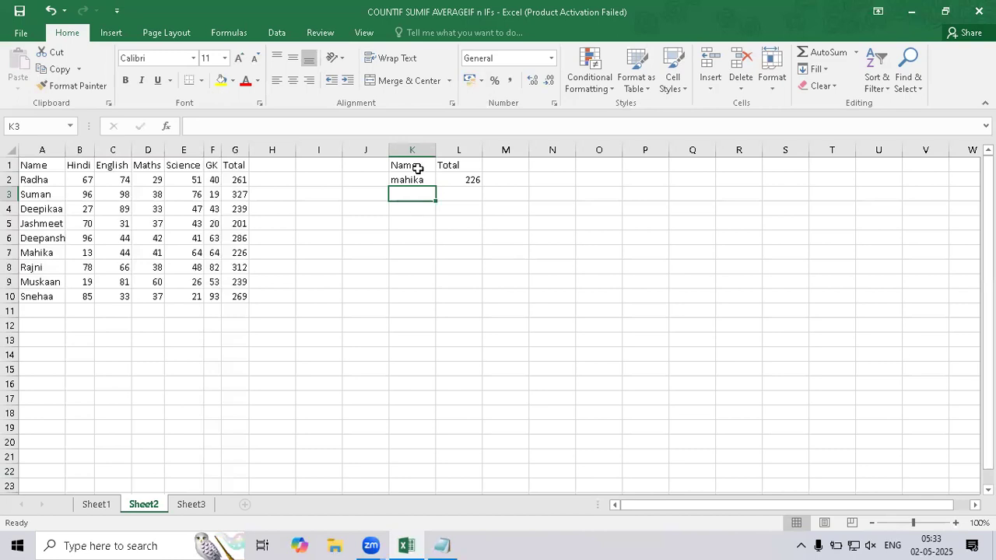
Copy the Name and Total lookup block K1:L2 and paste it at N1.
left_click_drag(417, 166, 468, 183)
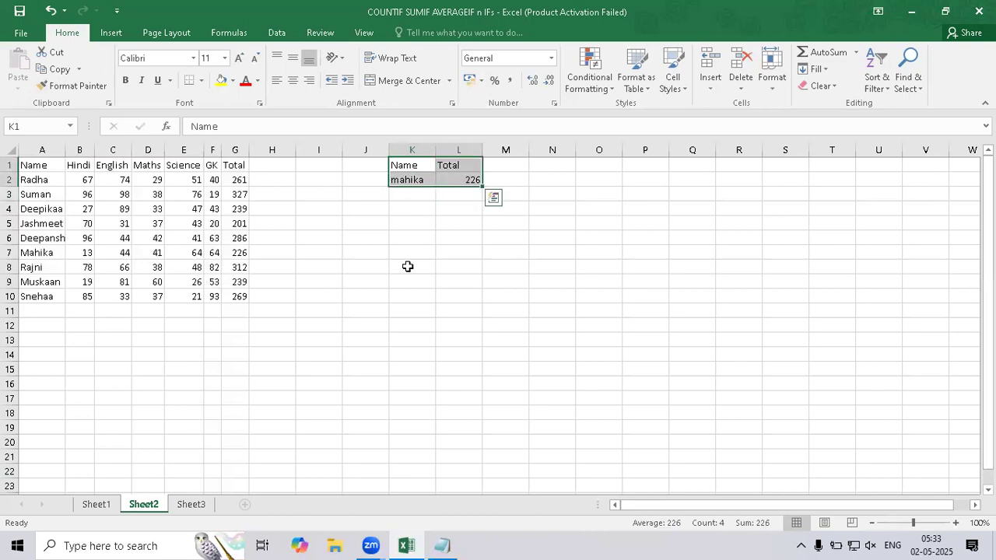
key("ctrl+c")
key("Escape")
key("ctrl+c")
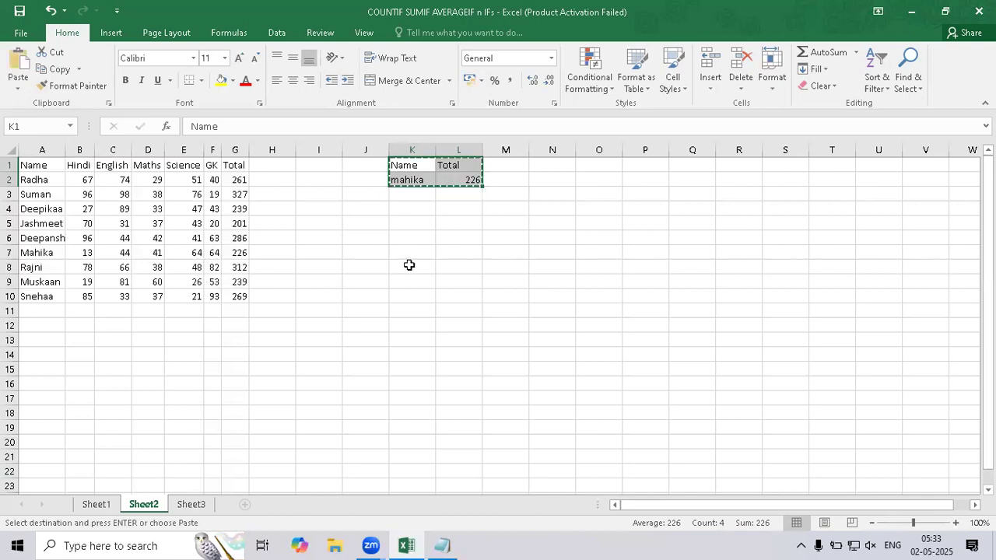
left_click(552, 167)
key("ctrl+v")
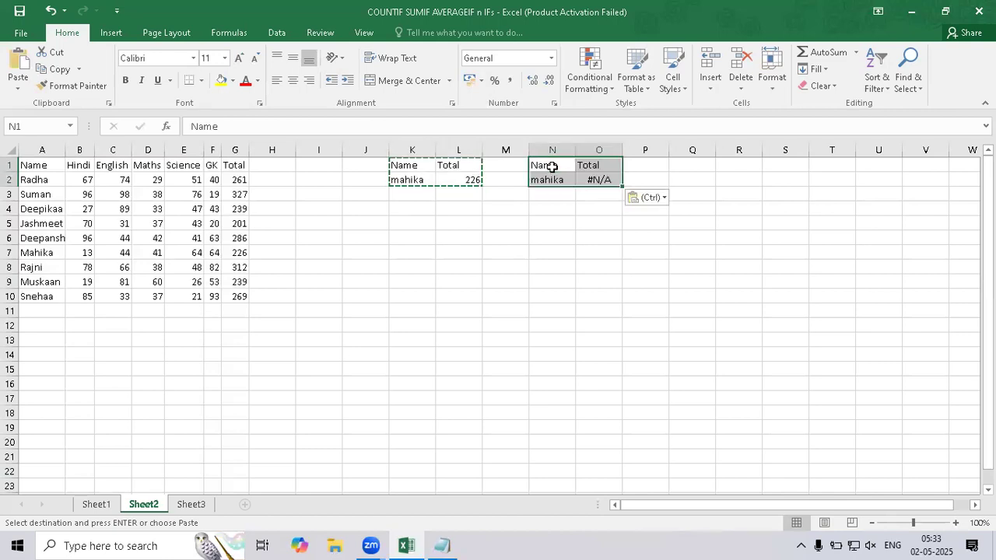
left_click(571, 212)
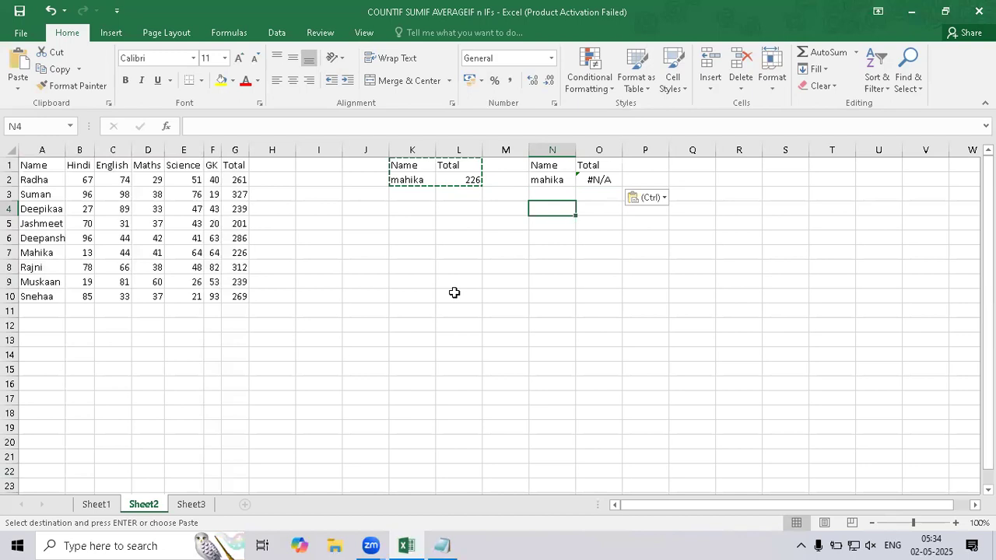
left_click(381, 348)
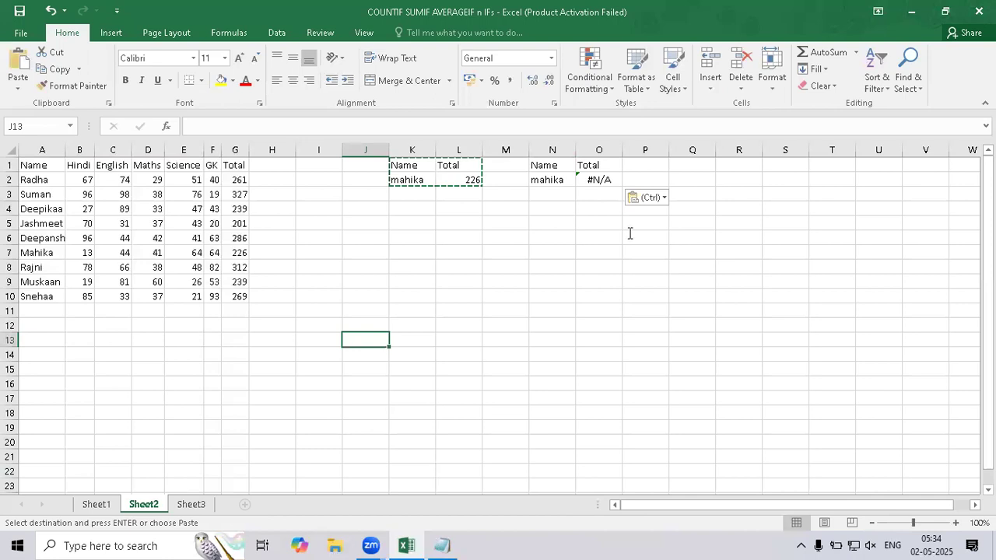
In Notepad, leave blank lines below the VLOOKUP notes and start a "MATCH" section with an "Output:" line.
key("alt+Tab")
key("Return")
key("Return")
key("Return")
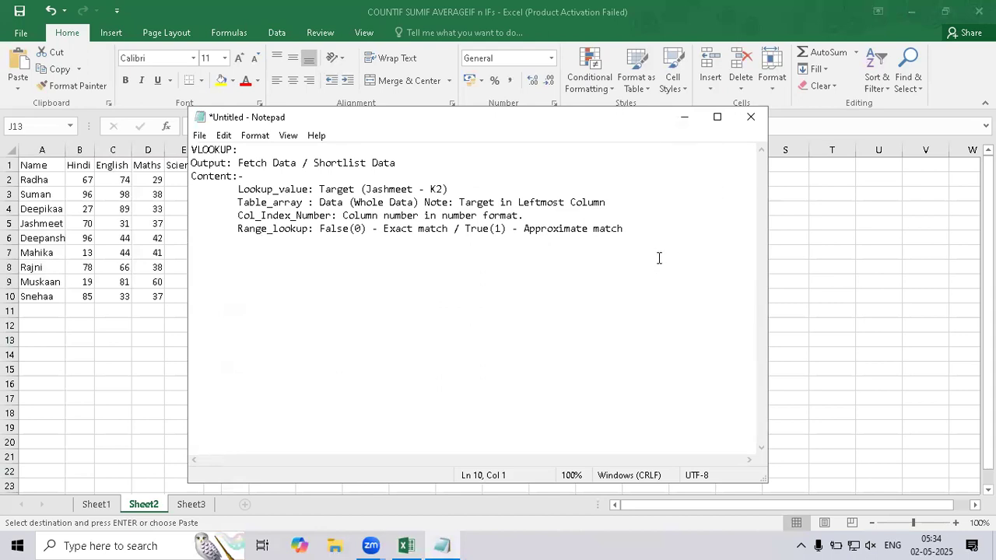
type("MATCH")
key("Return")
type("oUT")
key("BackSpace")
key("BackSpace")
key("BackSpace")
type("Output:")
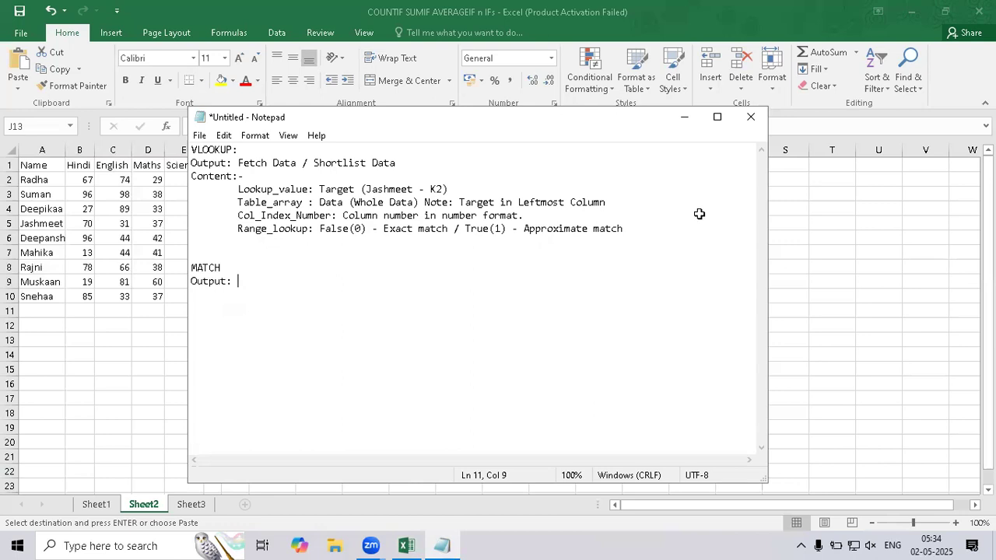
Return to Excel and set up a lookup block with the headings Name in S1 and Position in T1, and the student name from A5 in S2.
key("alt+Tab")
left_click(785, 164)
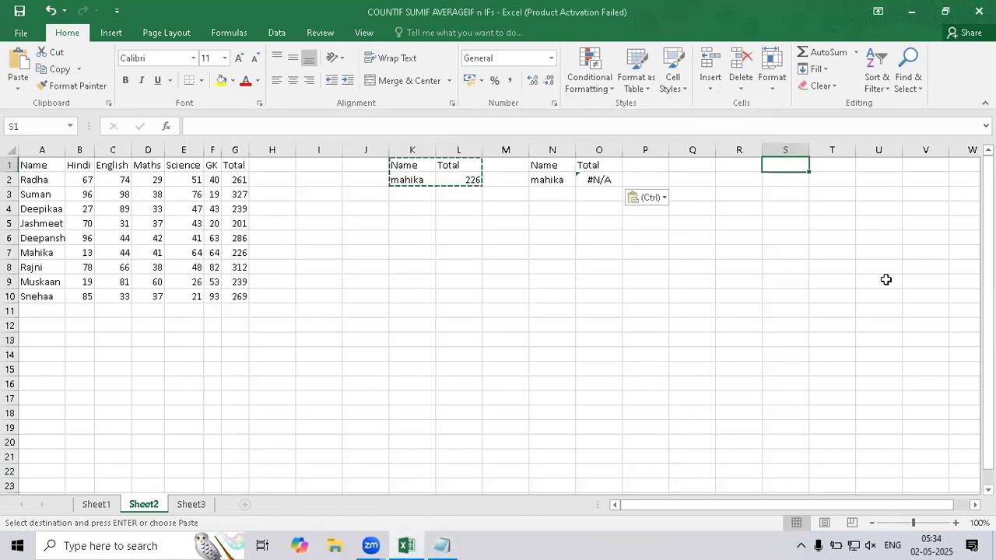
type("Name")
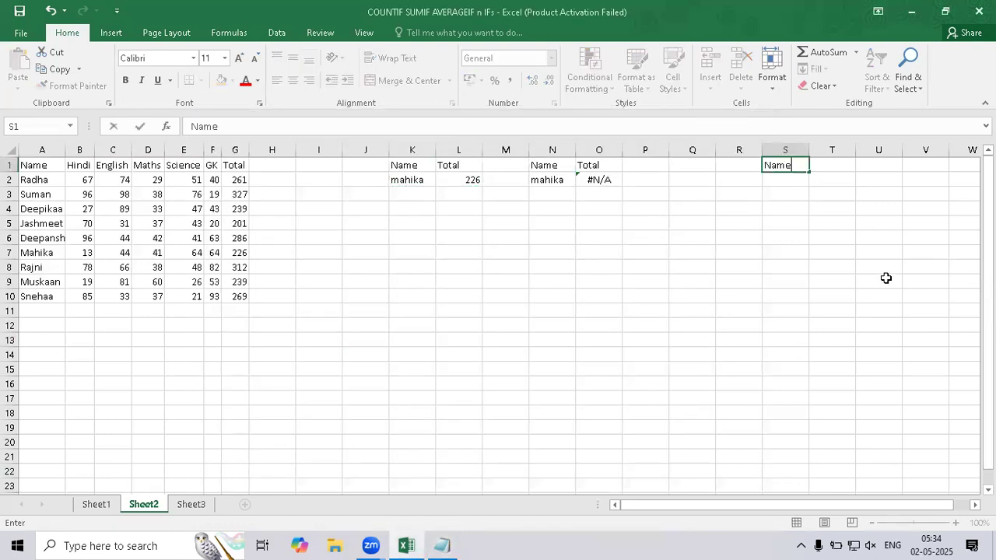
key("Return")
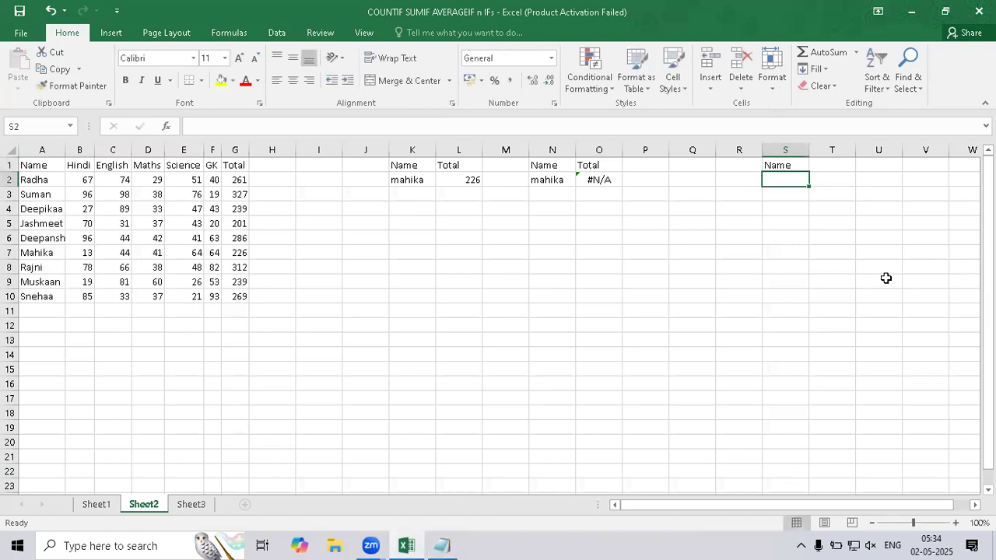
type("Ja")
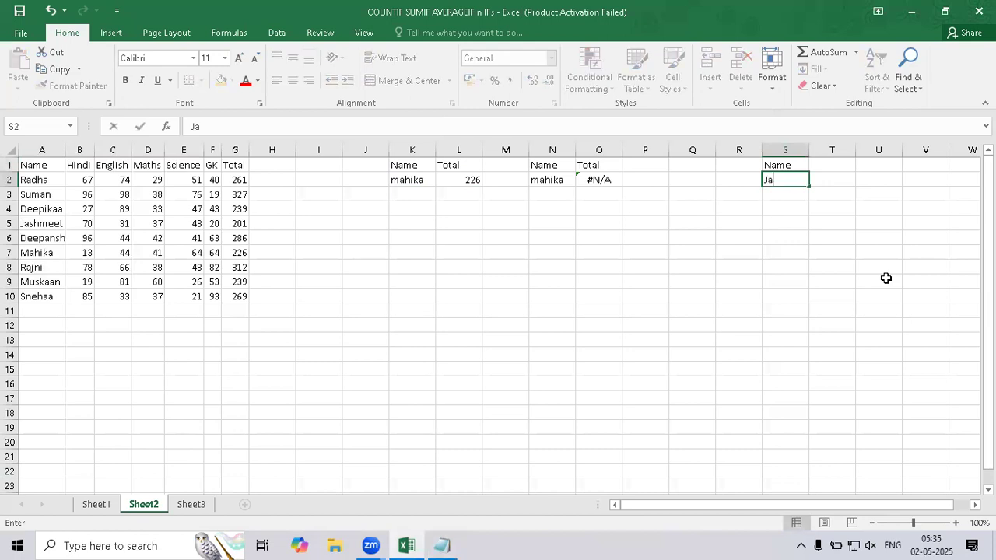
type("shmeet")
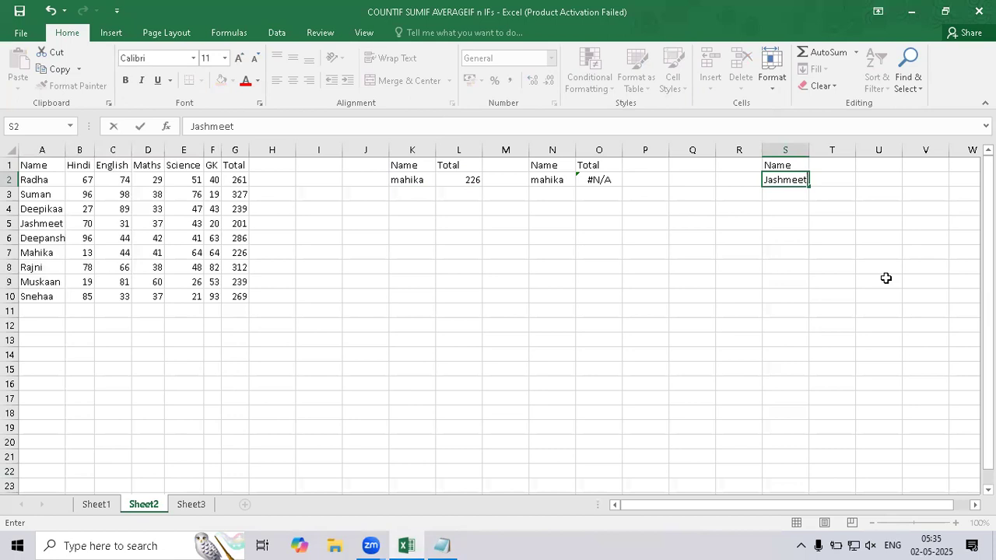
key("Tab")
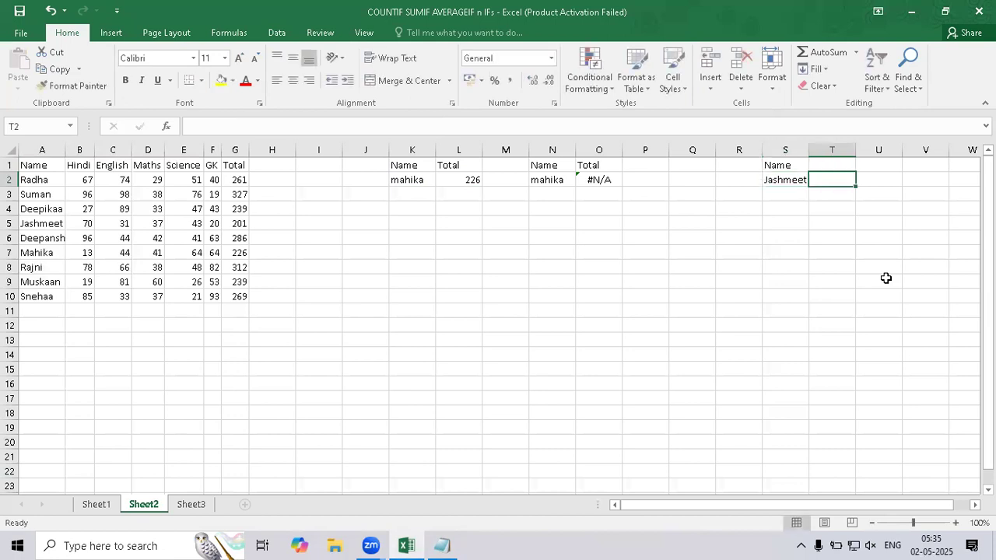
key("Up")
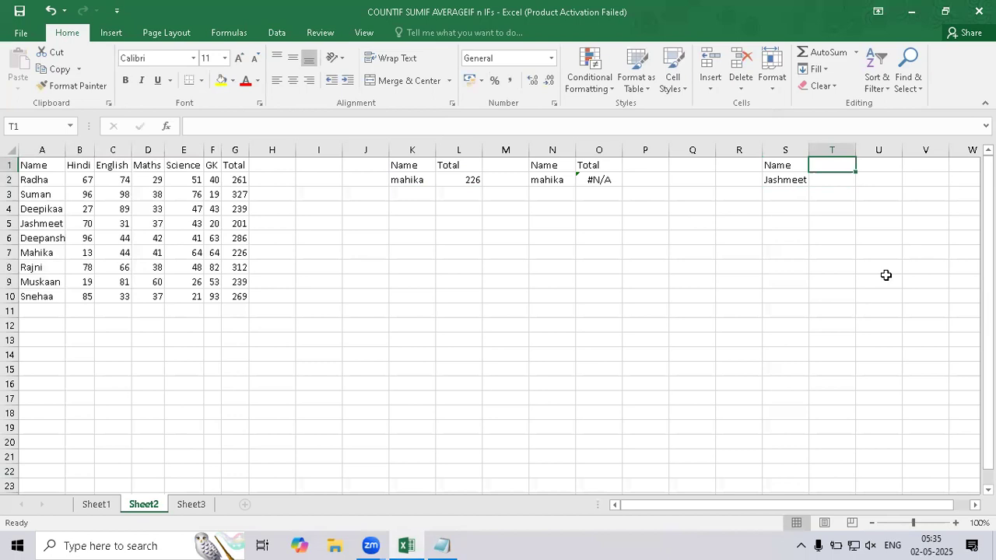
type("Position")
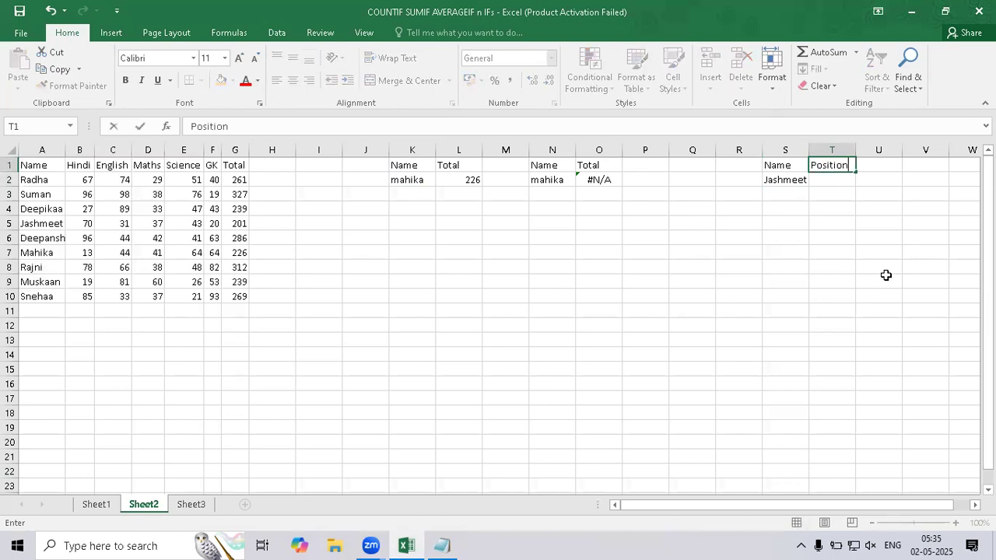
key("Return")
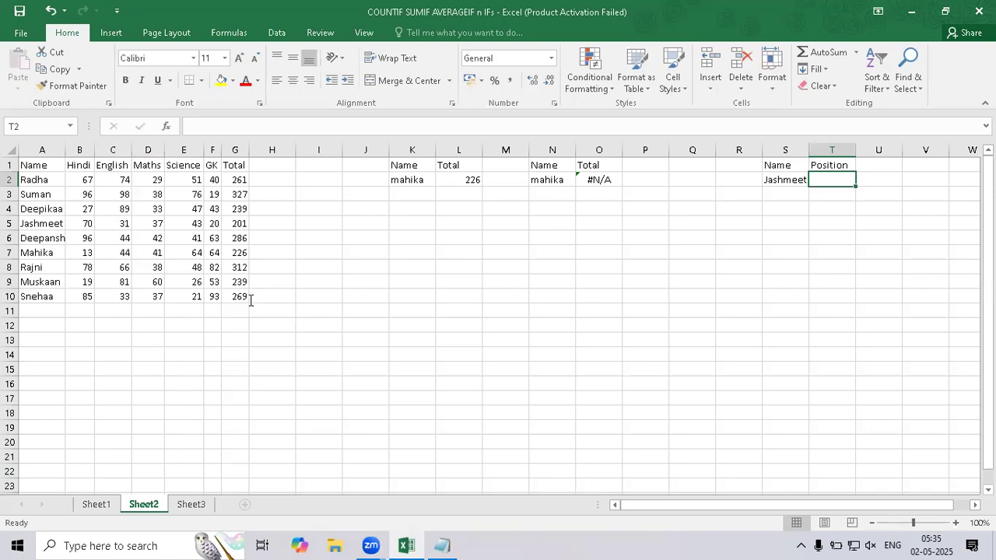
Complete the MATCH output note in Notepad as "Find the Position of your Target", and return to cell T2 in Excel.
key("alt+Tab")
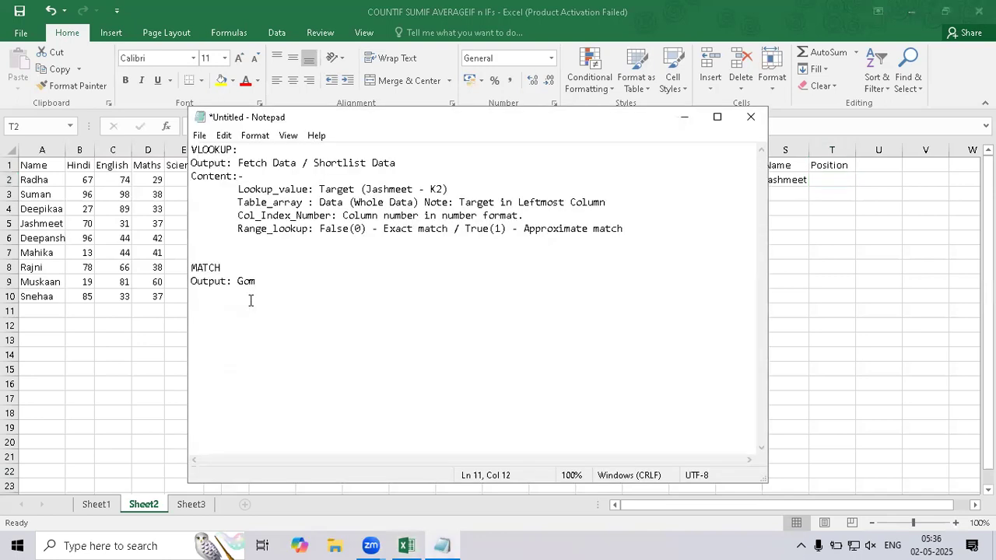
key("BackSpace")
key("BackSpace")
key("BackSpace")
type("Find the Postion")
key("BackSpace")
key("BackSpace")
key("BackSpace")
key("BackSpace")
type("ition of")
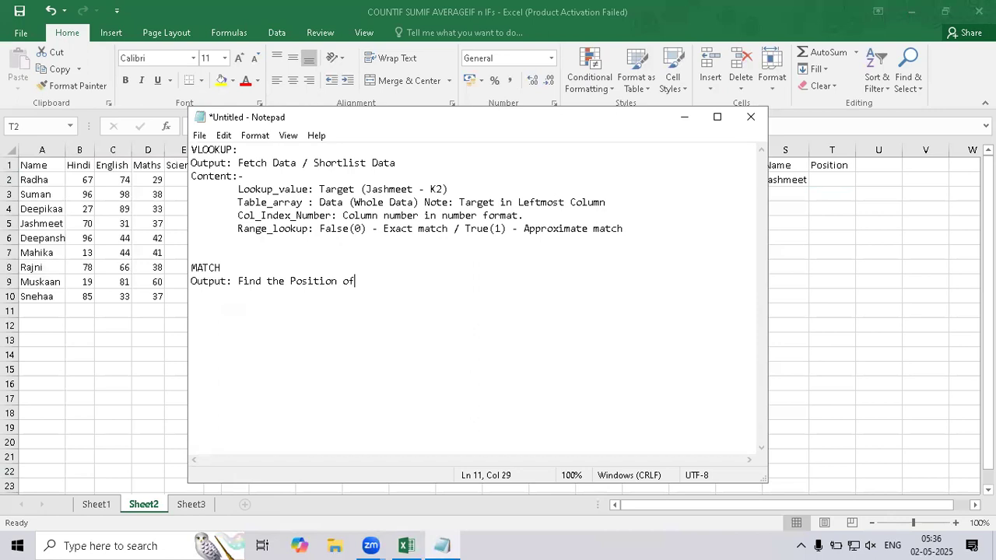
type(" your Target")
key("Return")
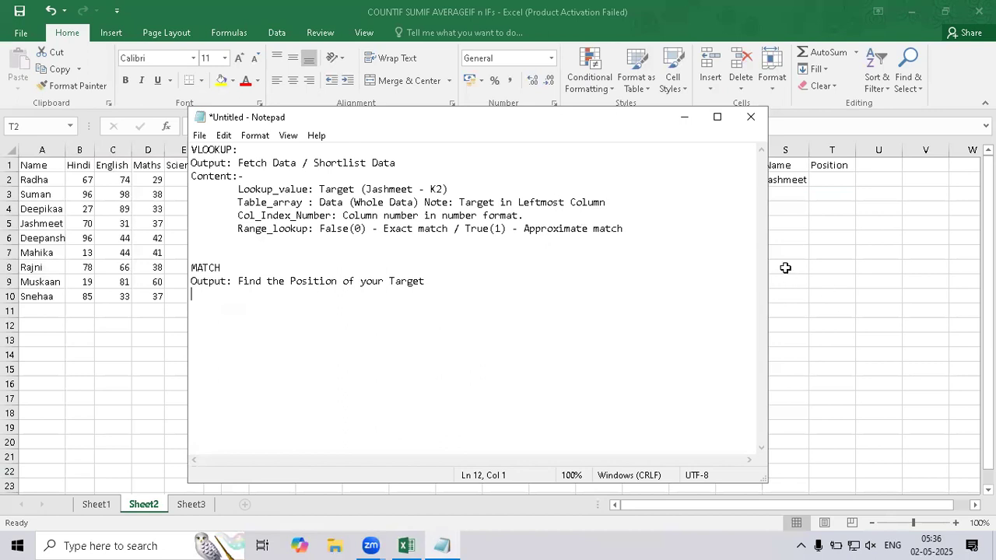
left_click(814, 179)
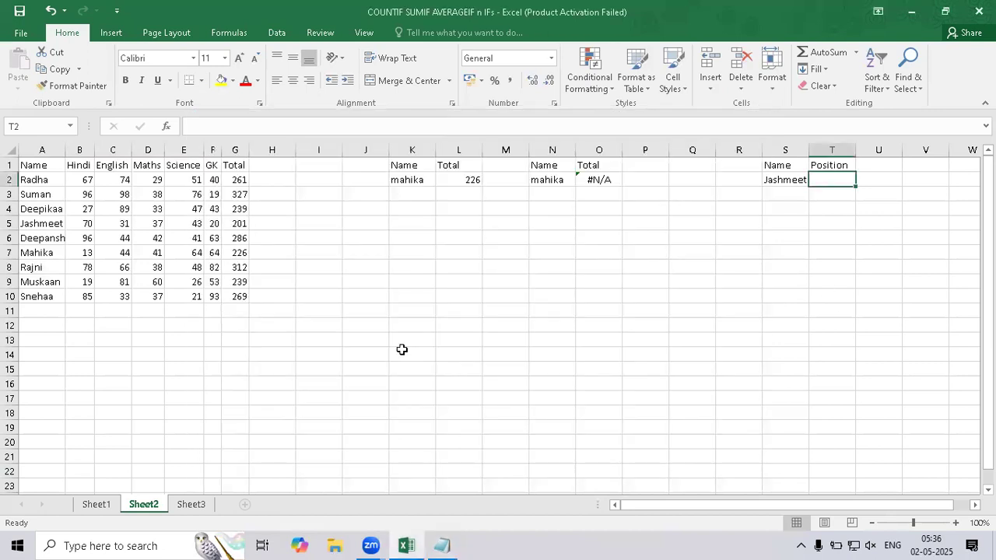
Clear the Name and Position lookup block in S1:T2.
left_click_drag(786, 165, 838, 186)
key("Delete")
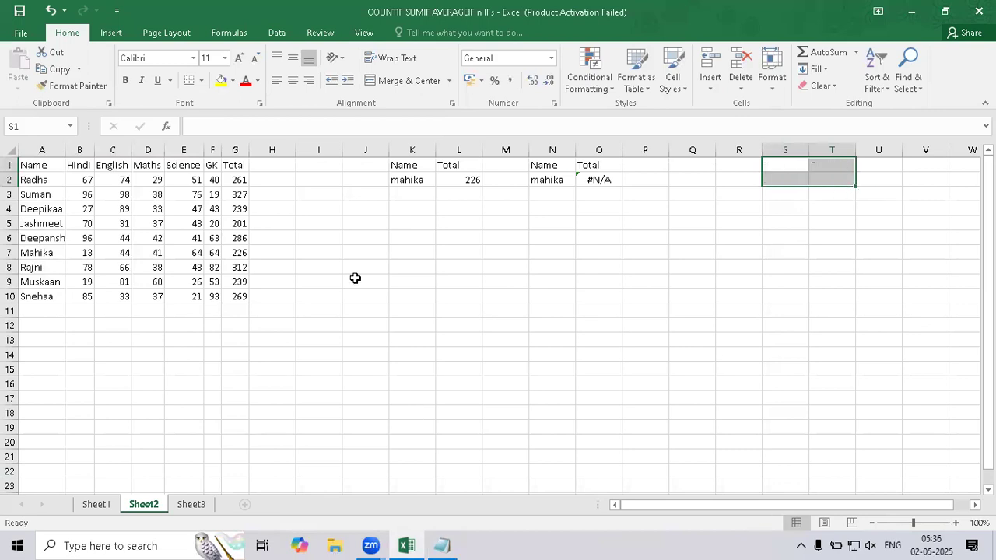
left_click_drag(87, 339, 153, 338)
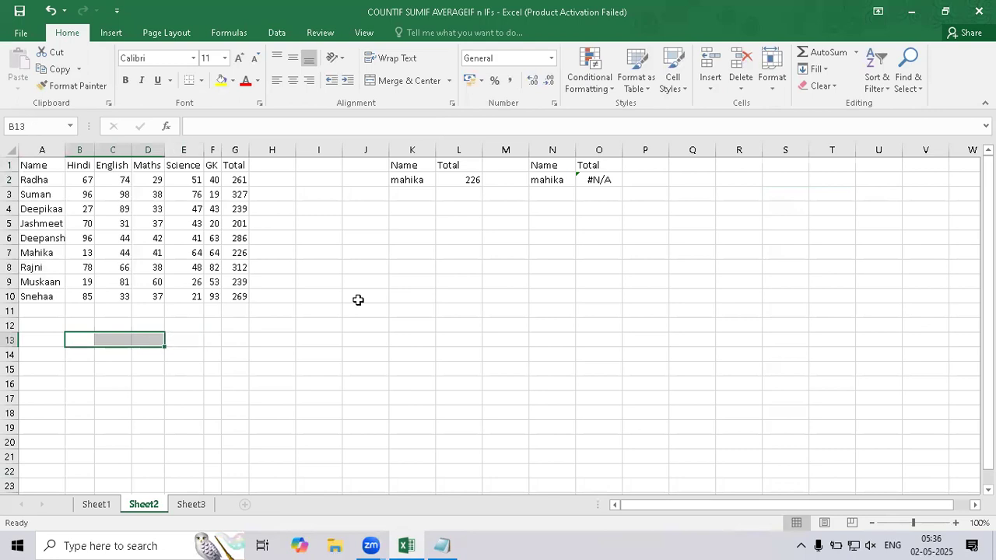
Merge and center cells I1:J2 and label them "Vlookup".
left_click_drag(325, 162, 384, 185)
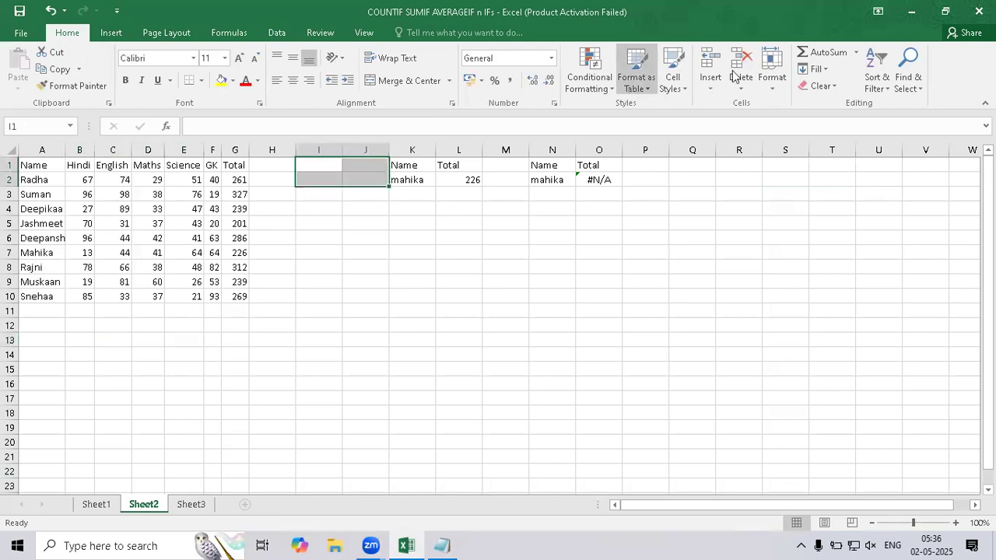
left_click(406, 84)
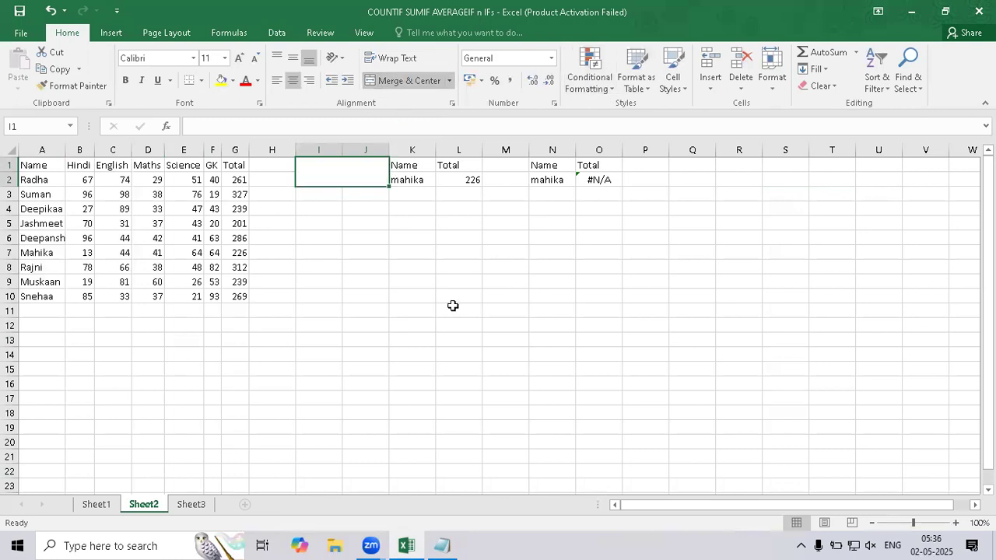
type("Vlookup")
key("Return")
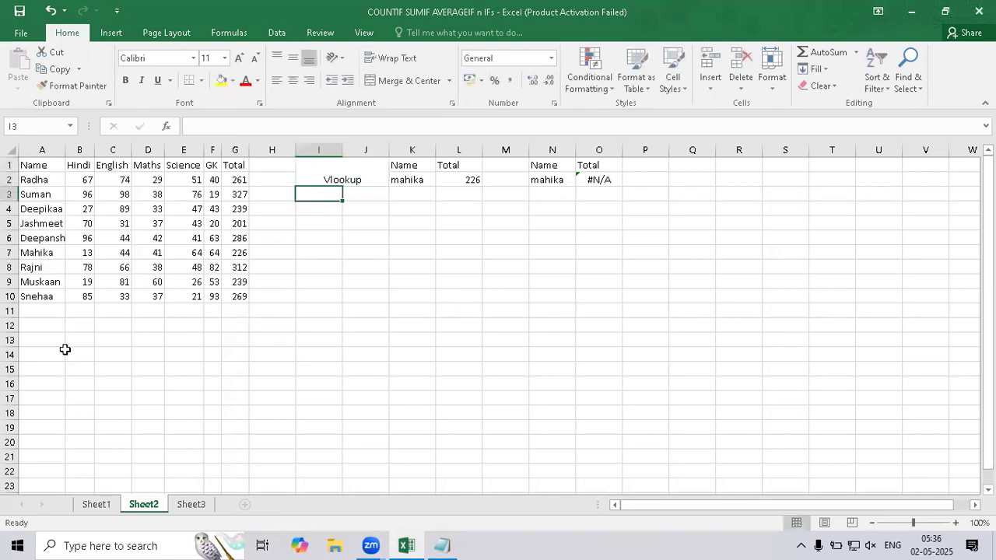
Merge and center cells B12:D13 below the marks table and label them "Match".
left_click_drag(74, 325, 149, 335)
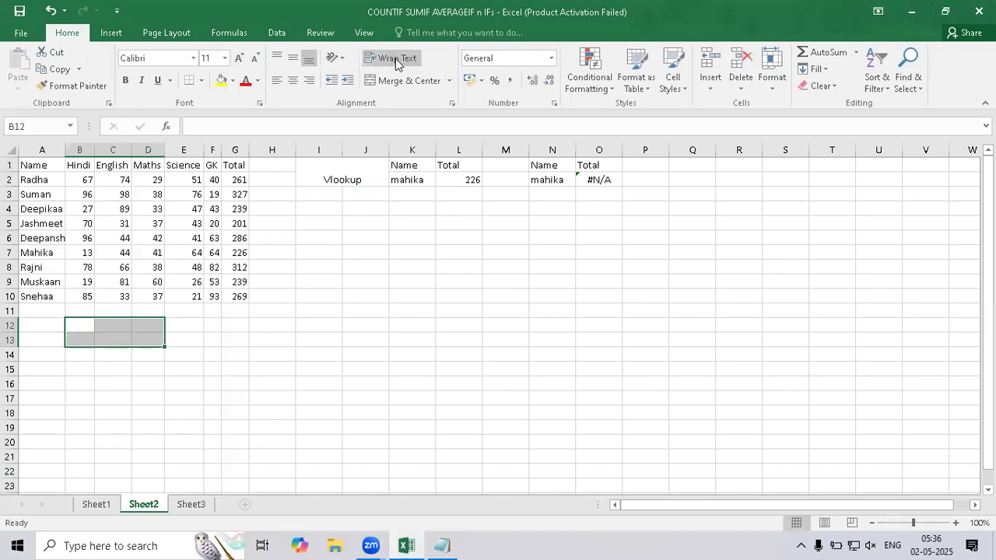
left_click(403, 82)
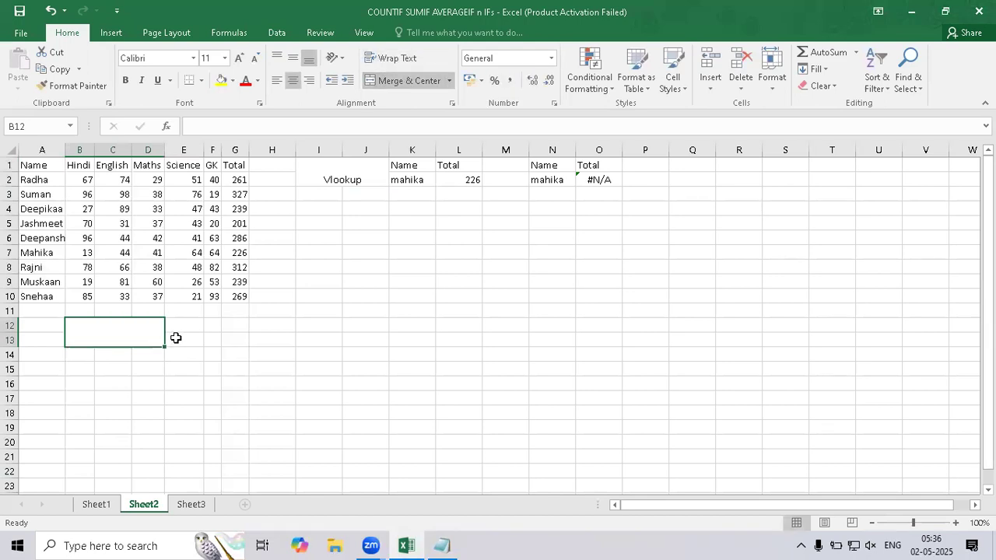
type("Match")
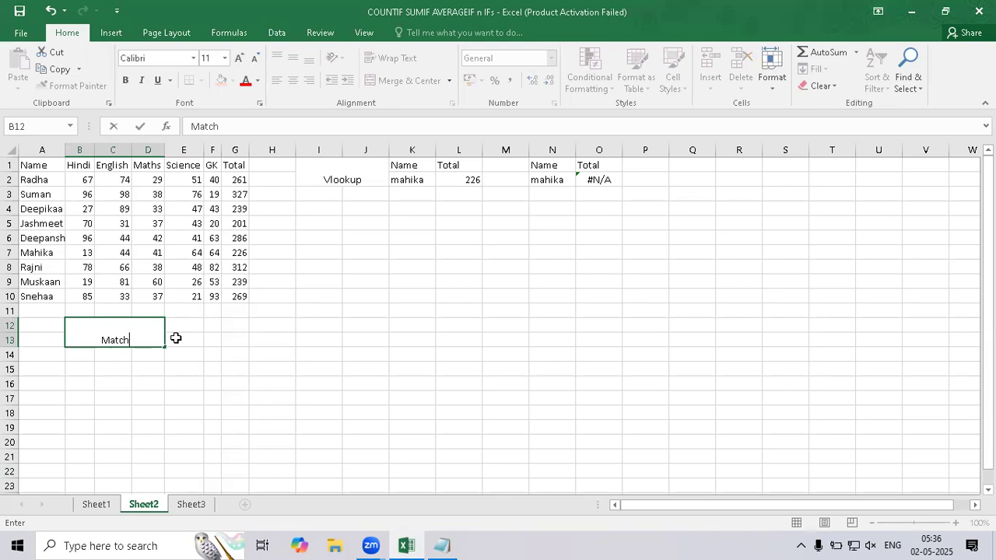
key("Return")
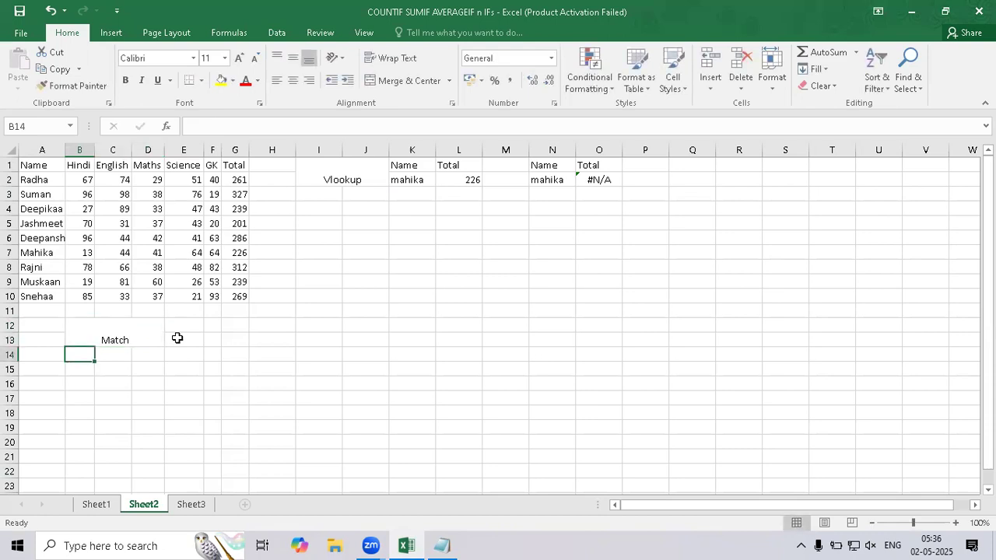
Enter the heading "Name" in C15 below the Match label.
key("Down")
key("Right")
key("Up")
key("Left")
key("Right")
key("Down")
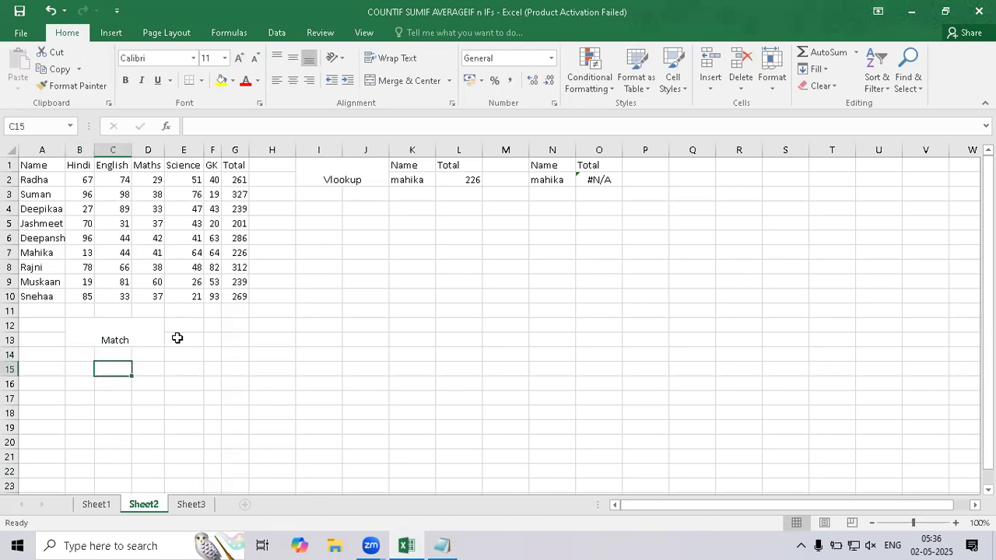
type("Name")
key("Return")
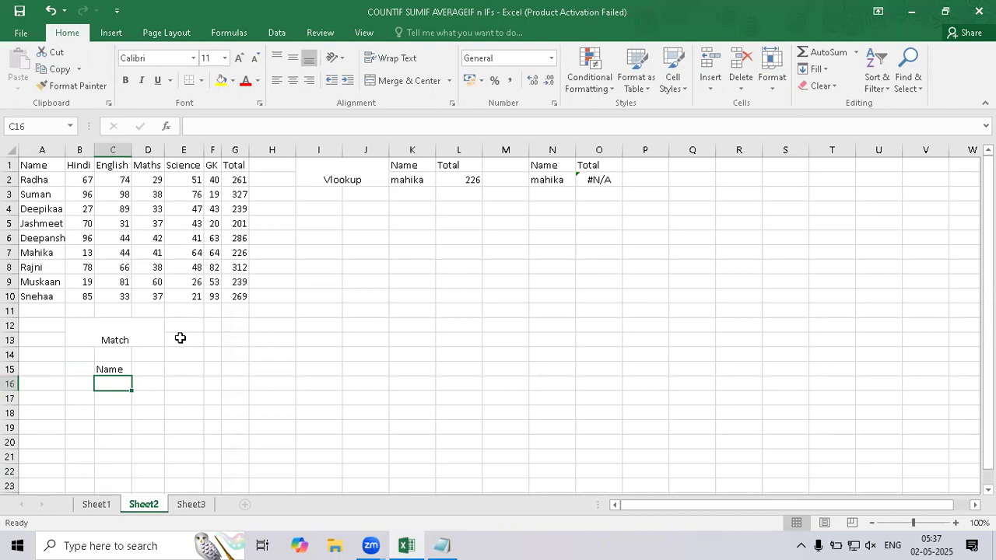
Switch to Notepad and extend the MATCH output note with "(Horizontally / Vertically)".
left_click(443, 545)
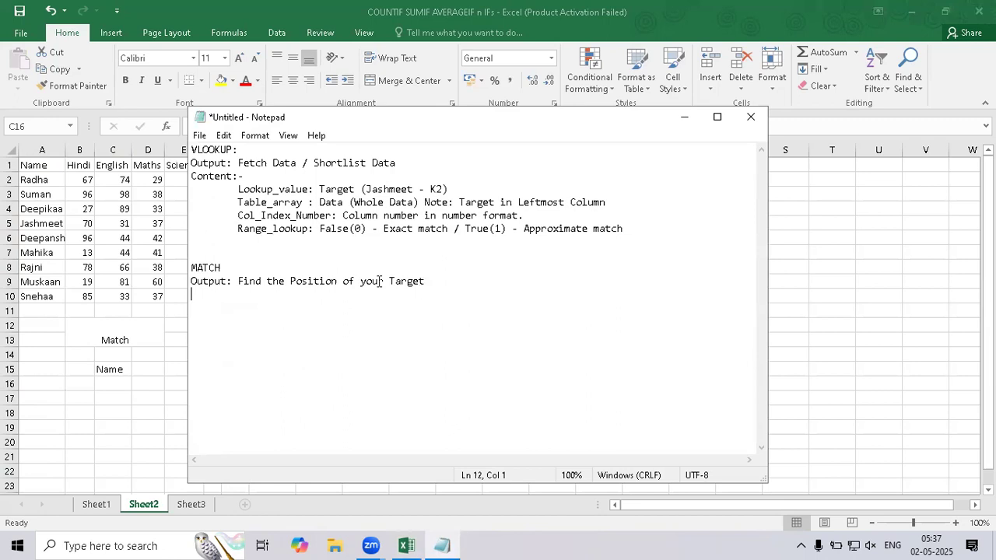
key("BackSpace")
type("(Horizontally / Vertically)")
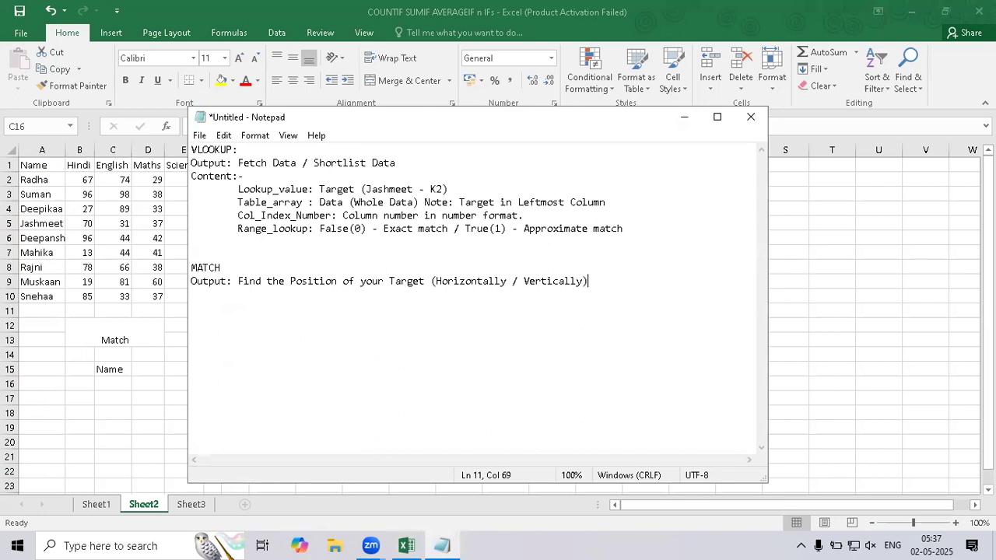
Return to Excel and enter the student name listed in A5 into C16, in lowercase.
left_click(130, 387)
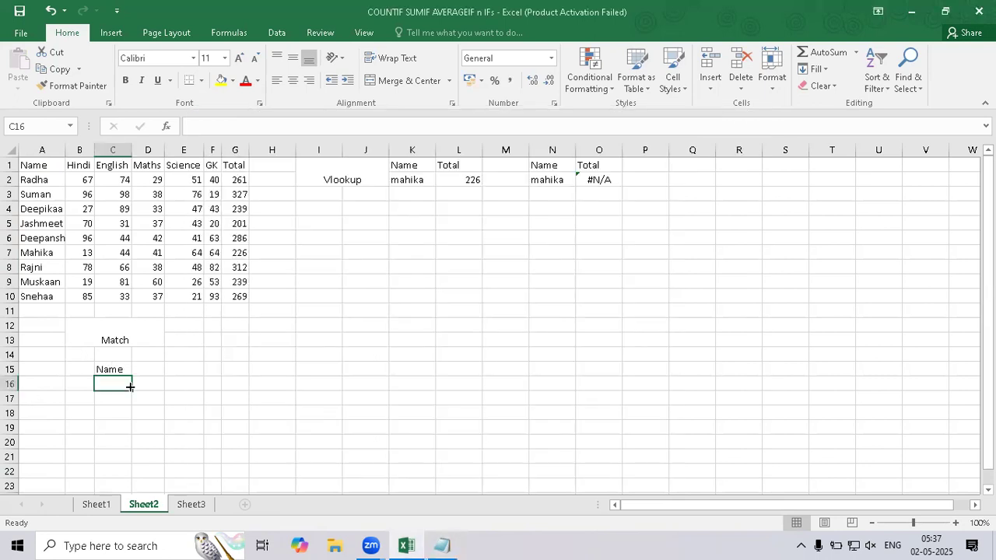
type("jas")
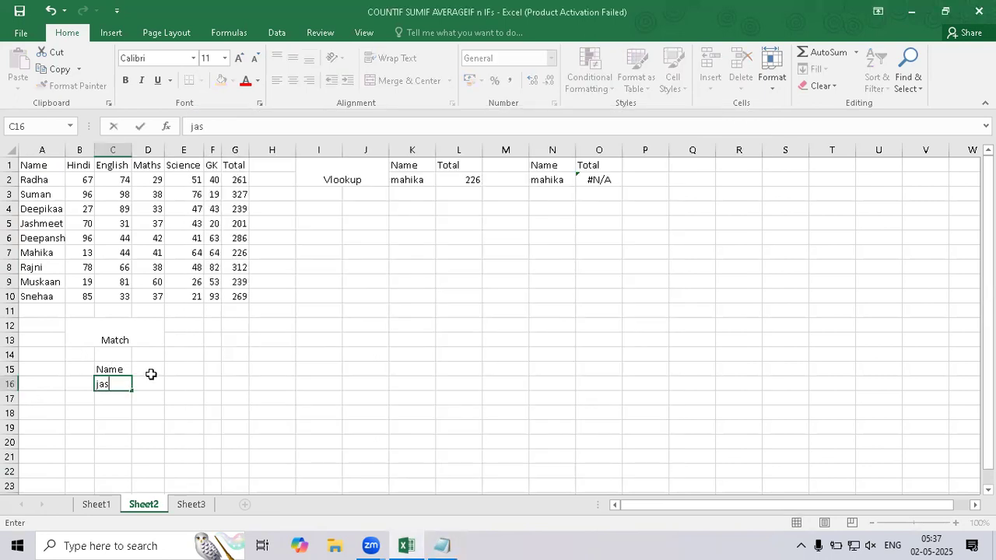
type("hmeet")
key("Return")
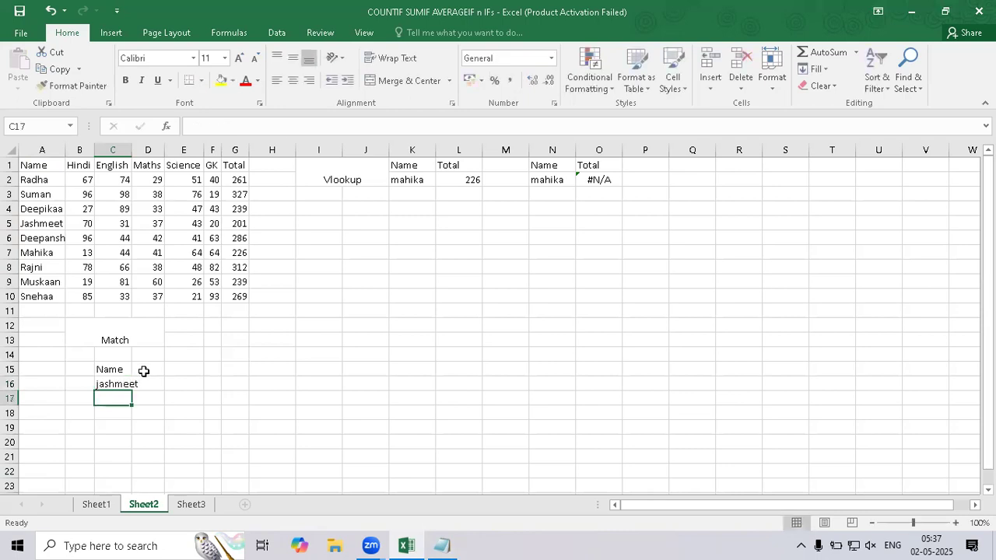
Enter the heading "Position" in D15 and autofit the widths of columns C and D.
left_click(144, 370)
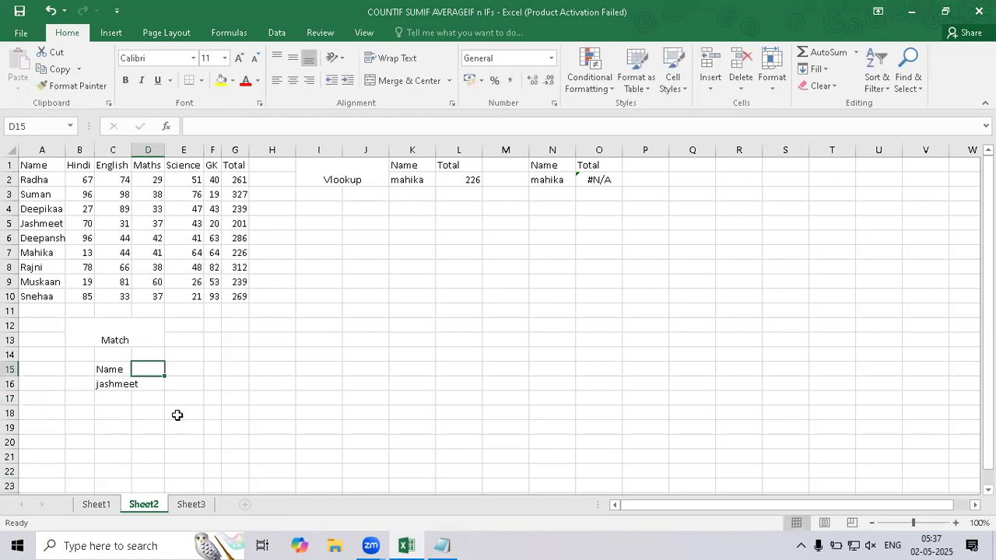
type("Position")
key("Return")
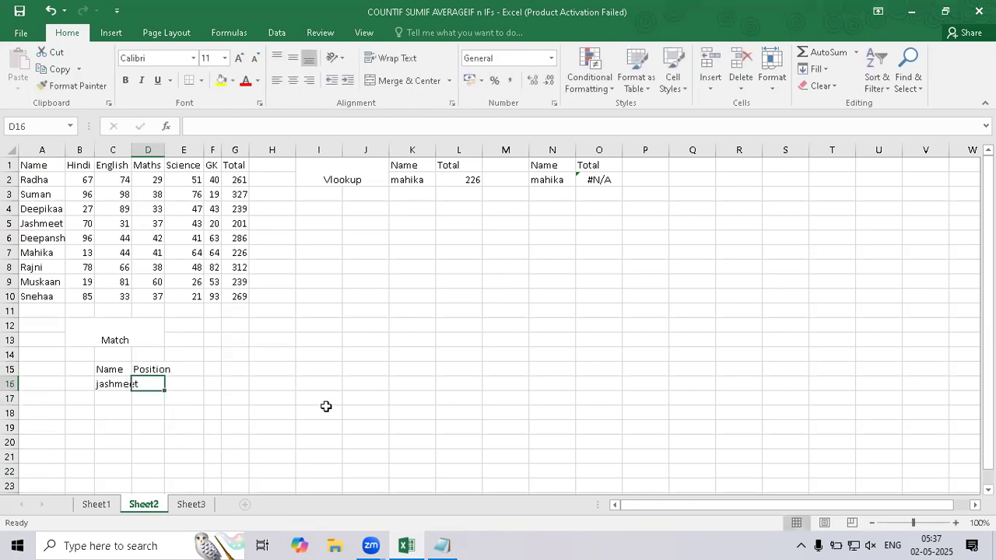
double_click(131, 151)
left_click(151, 379)
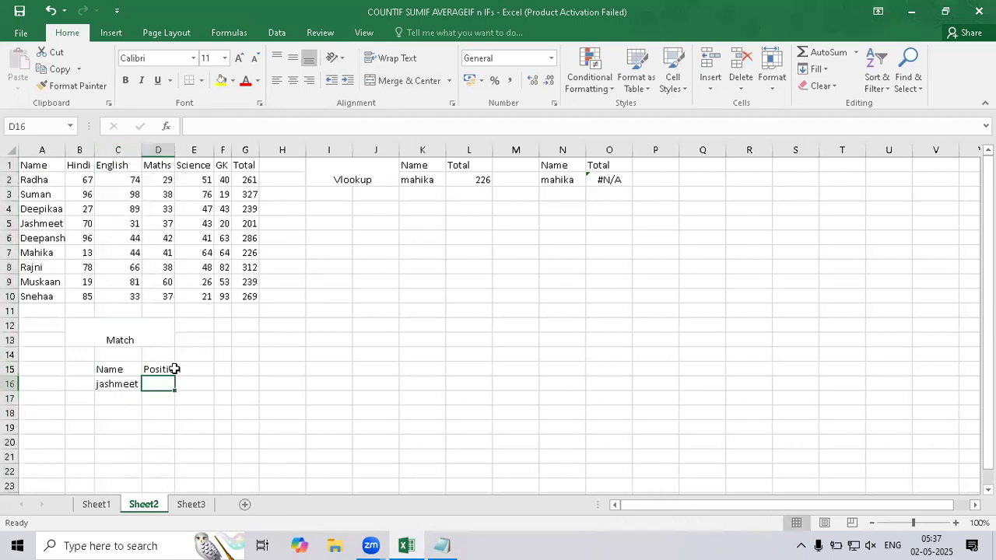
double_click(174, 151)
left_click(158, 415)
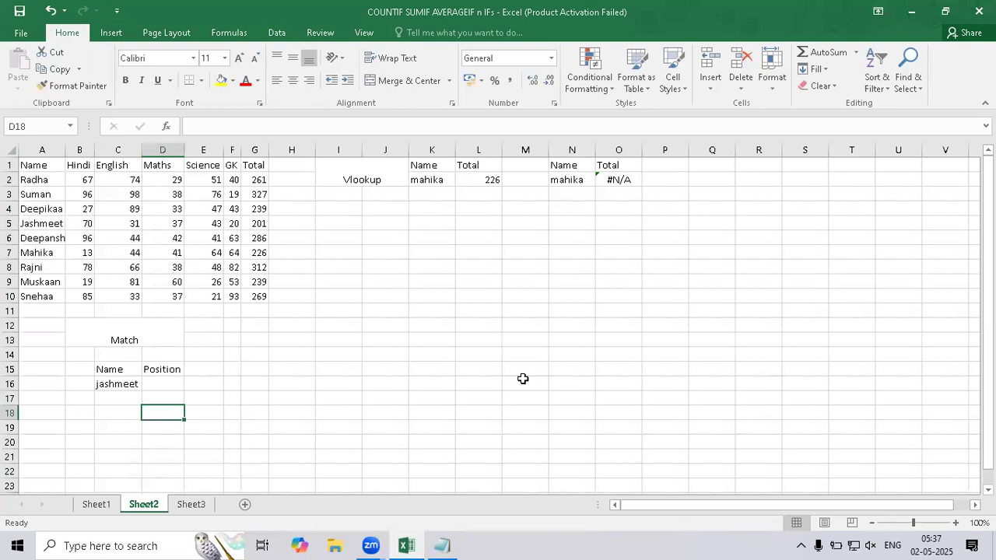
Select D16, then switch to Notepad and finish the MATCH output note with "from your list.".
left_click(169, 388)
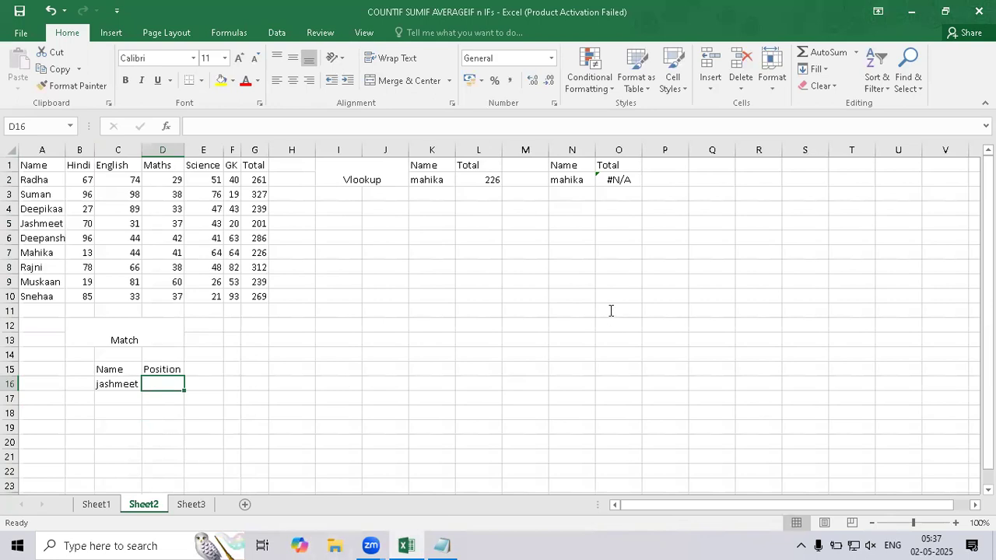
key("alt+Tab")
type("you")
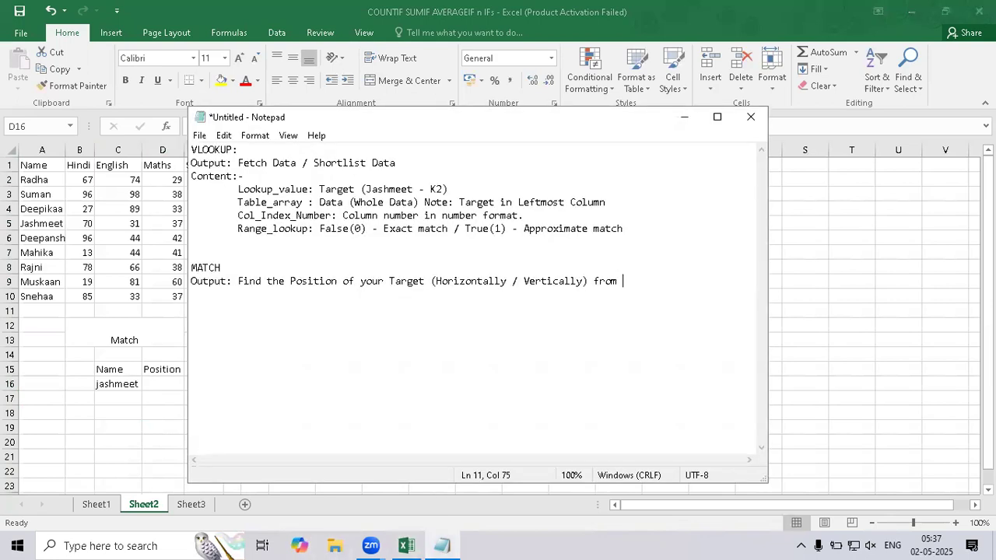
type("r list.")
key("Return")
Return to Excel and begin the formula =MATCH( in D16.
left_click(151, 389)
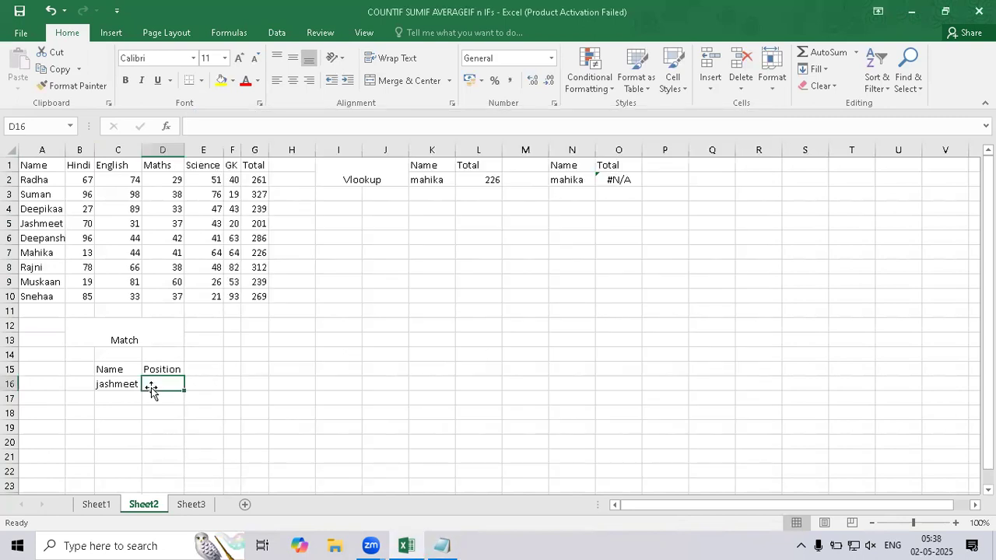
type("=ma")
key("Tab")
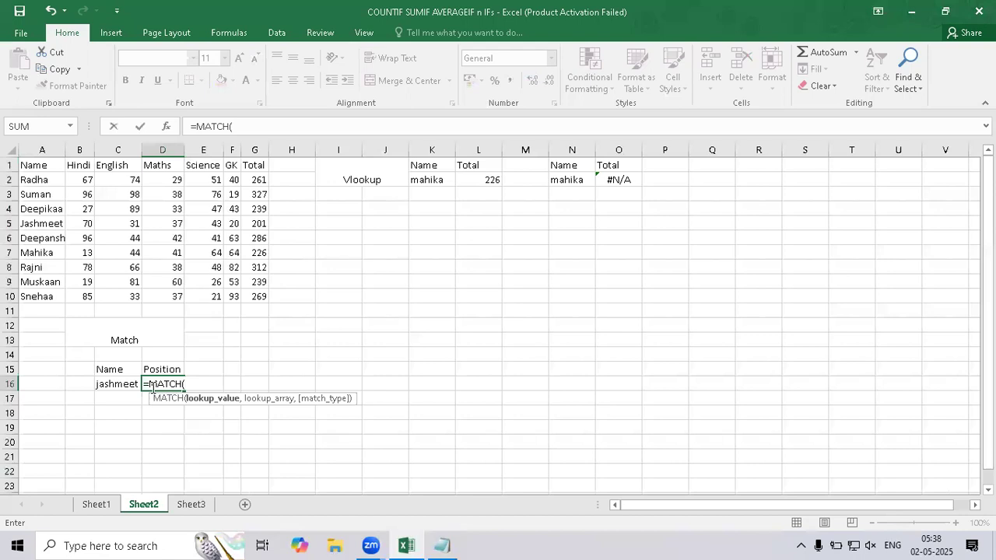
key("BackSpace")
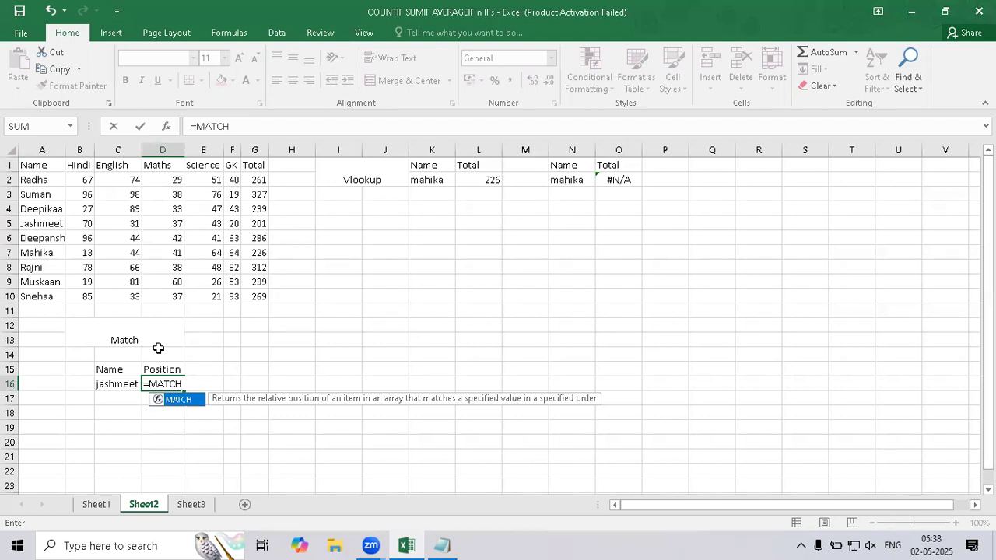
type("(")
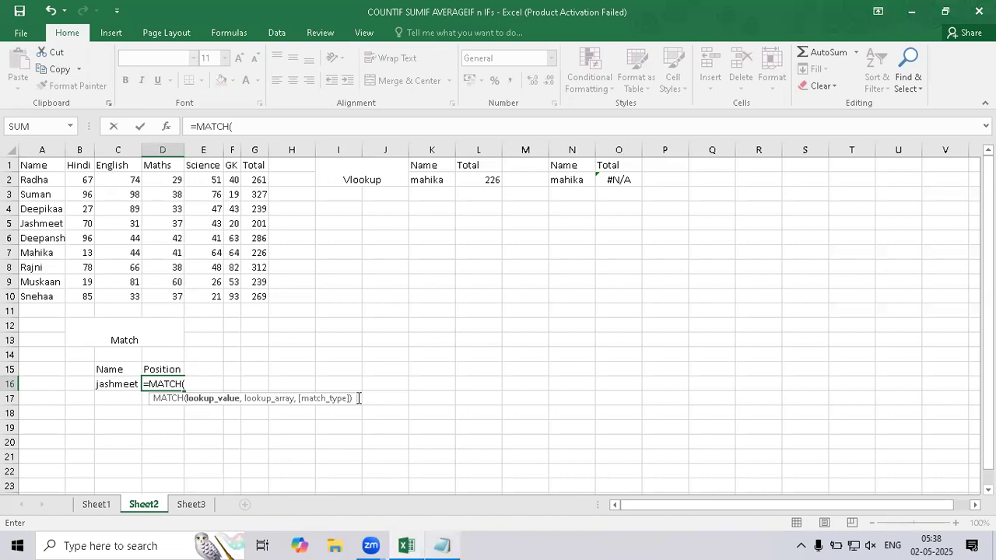
Switch to Notepad and add a "Content:" heading below the MATCH output note, after a blank line.
key("alt+Tab")
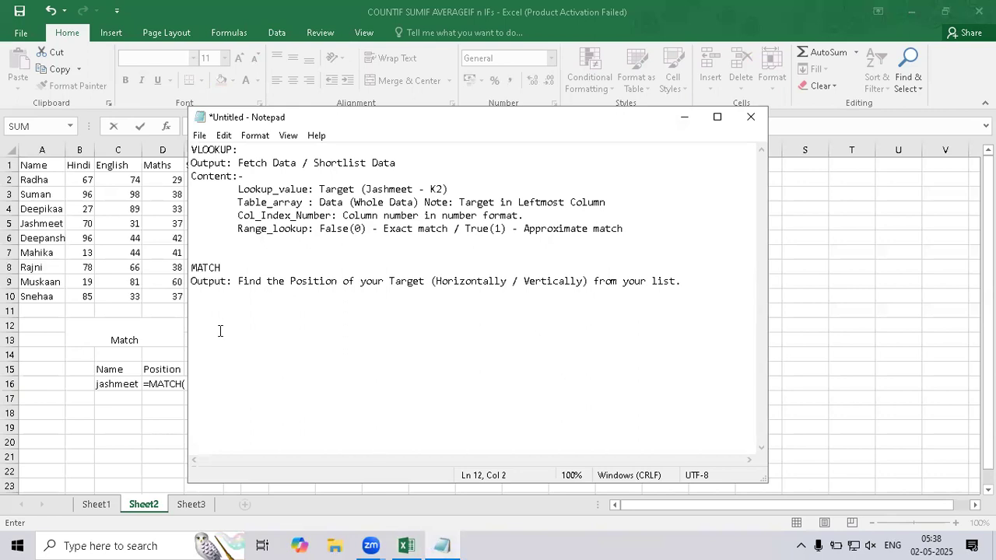
key("Return")
type("Content:")
key("Return")
Add an indented line "Lookup_value : Target" followed by the student's name and cell C16 in parentheses.
key("Tab")
type("Lookup_value : 8")
key("BackSpace")
type("Target (")
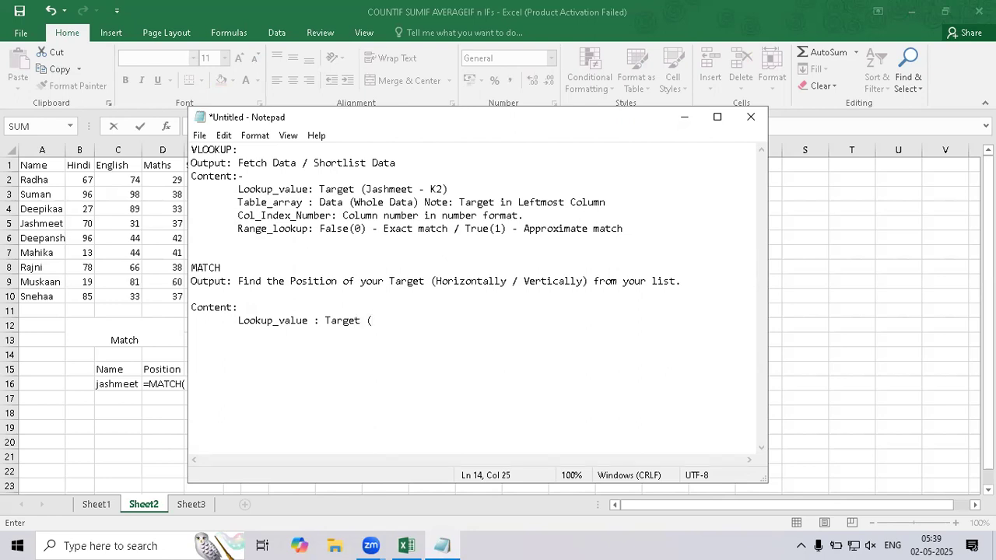
type("Jashmeet - C16)")
key("Return")
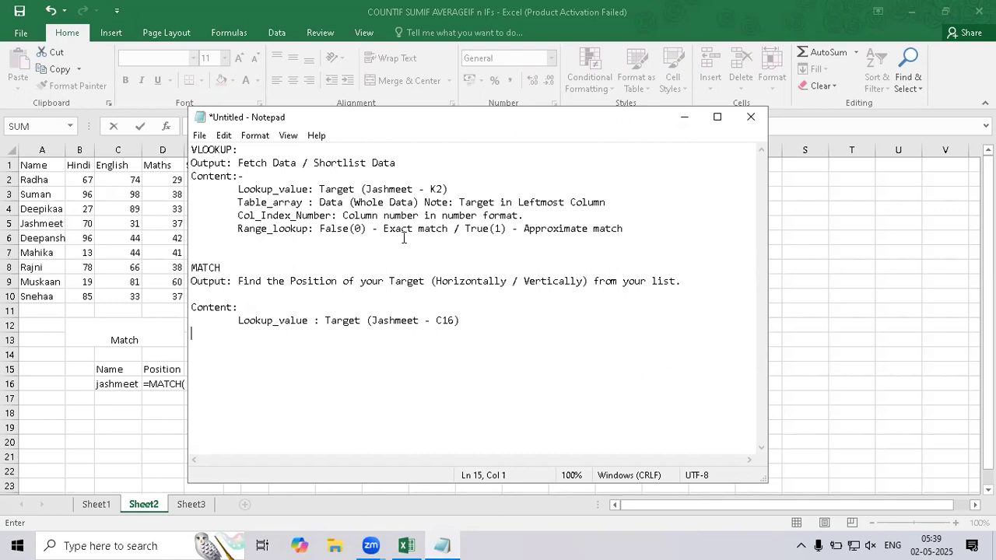
Return to Excel and set C16 as the lookup value in D16's MATCH formula, ready for the next argument.
left_click(137, 379)
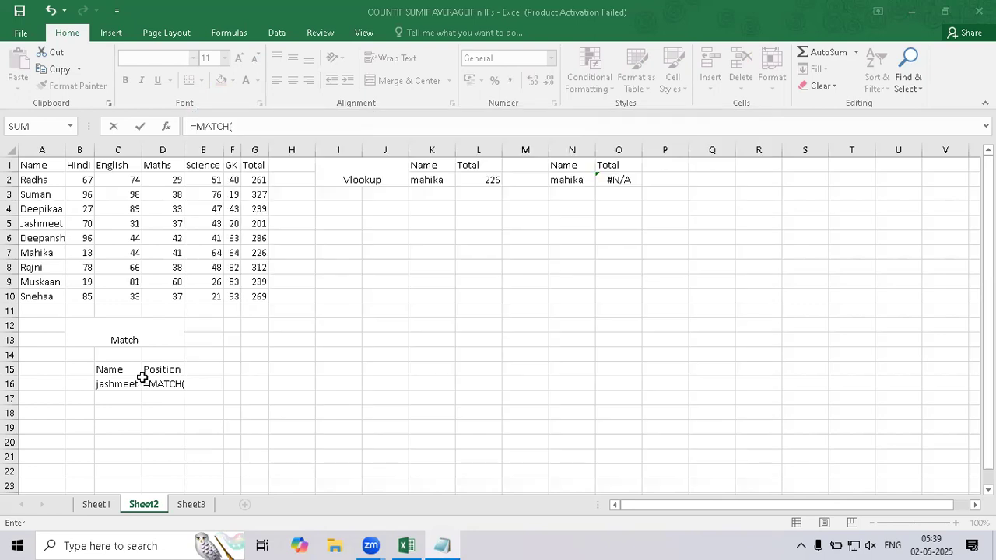
left_click(117, 381)
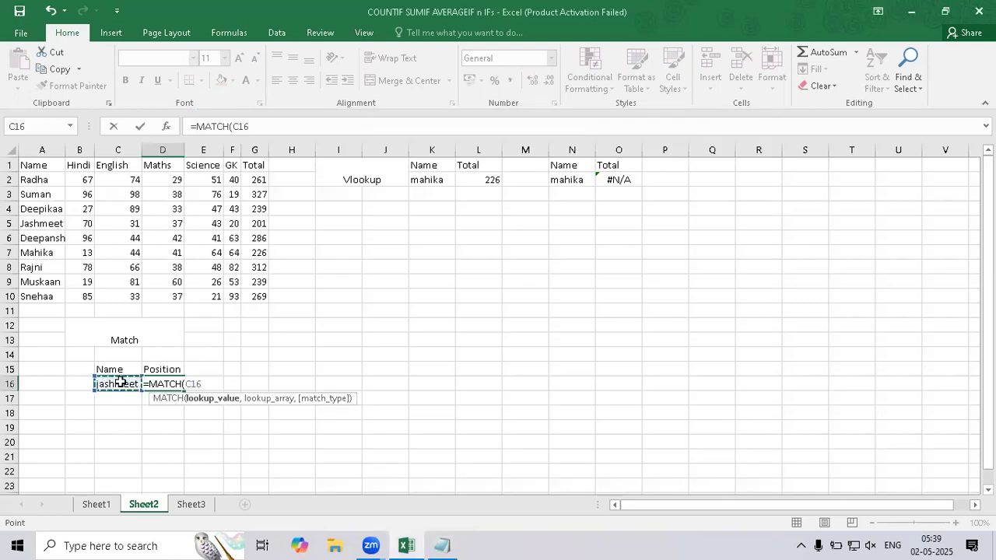
type(",")
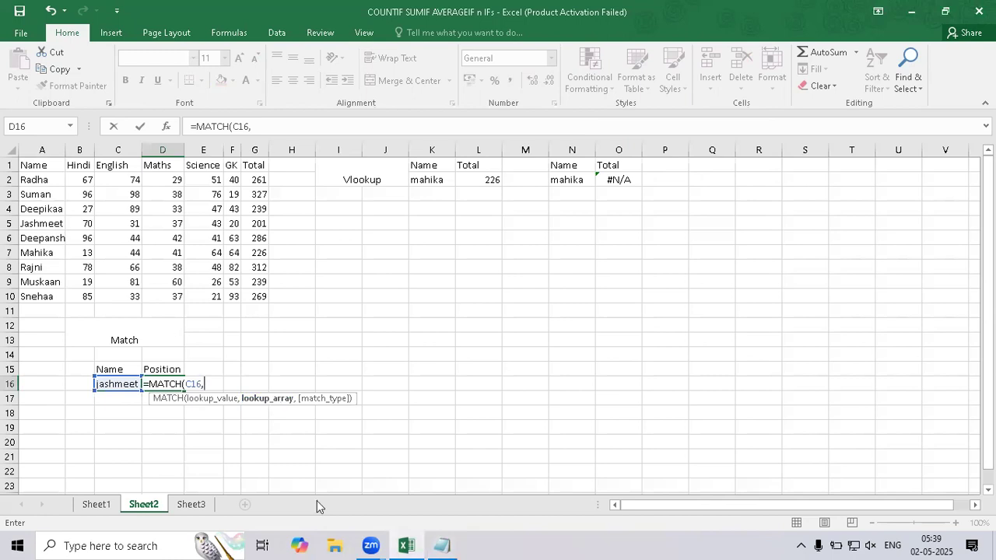
Switch to Notepad and add an indented line "Lookup_array : List" under the MATCH Lookup_value note.
left_click(442, 545)
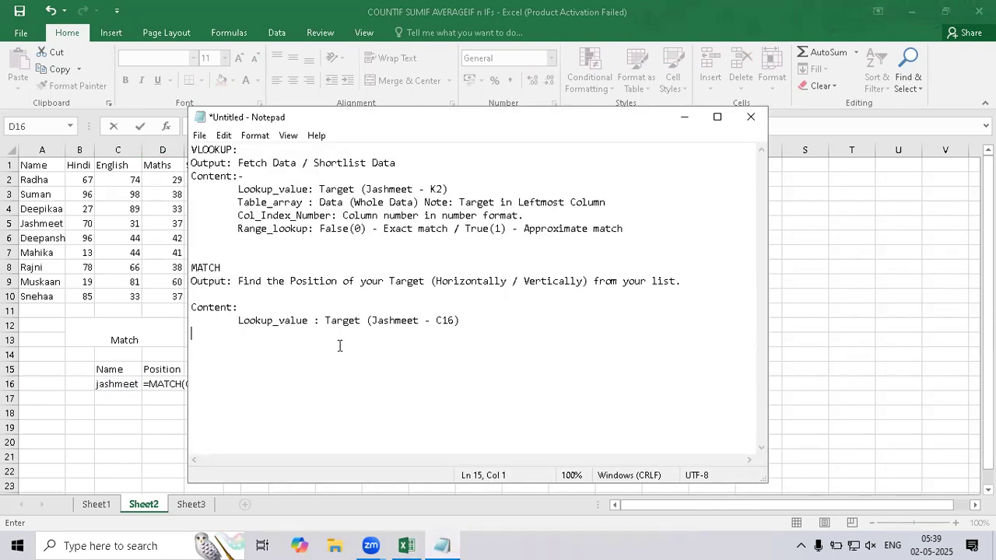
key("Tab")
type("Lookup")
type("_array:")
key("Left")
key("Right")
type("List (Data in Single ")
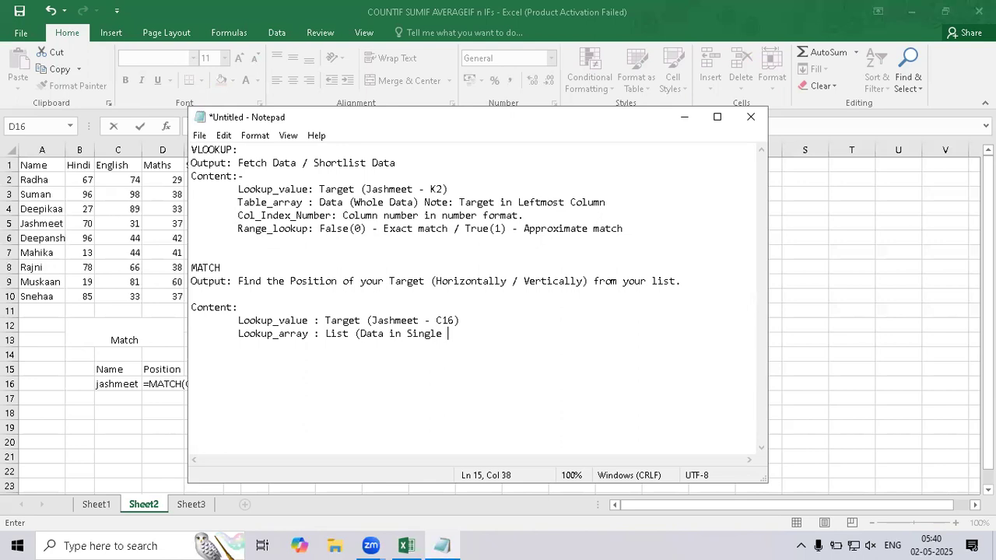
type("Column / Single Row)")
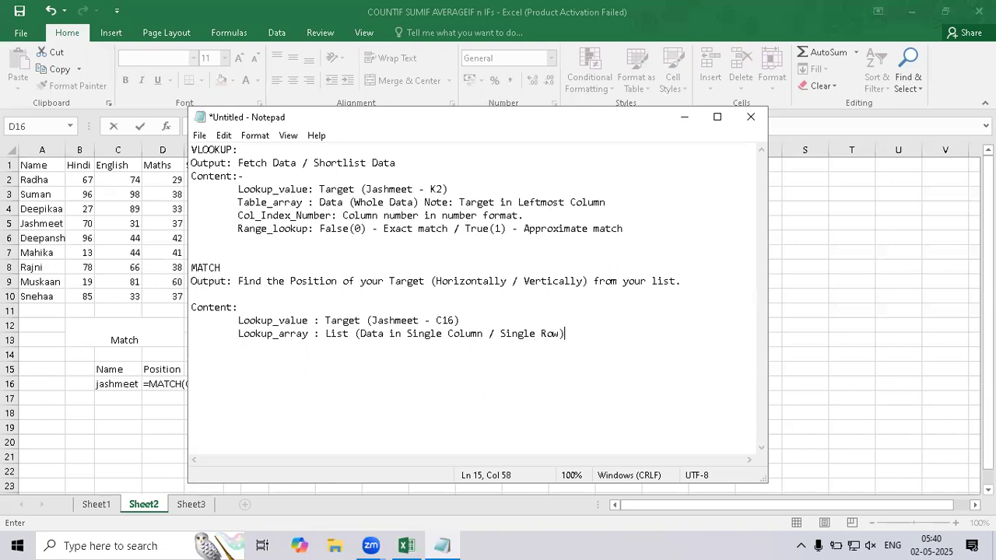
Return to Excel and complete D16's MATCH formula with A3:A7 as the lookup array and 0 for an exact match.
key("Return")
left_click(120, 317)
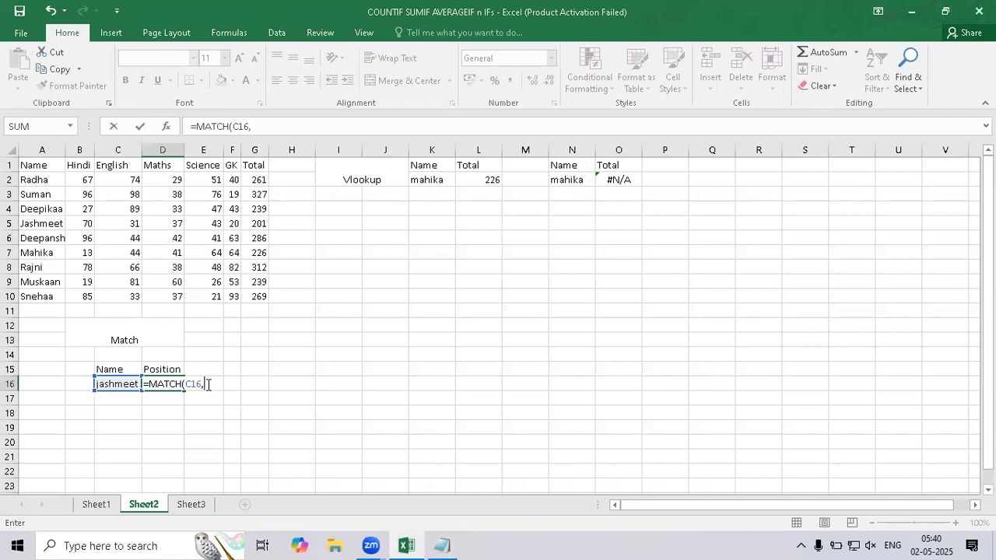
left_click_drag(42, 193, 43, 252)
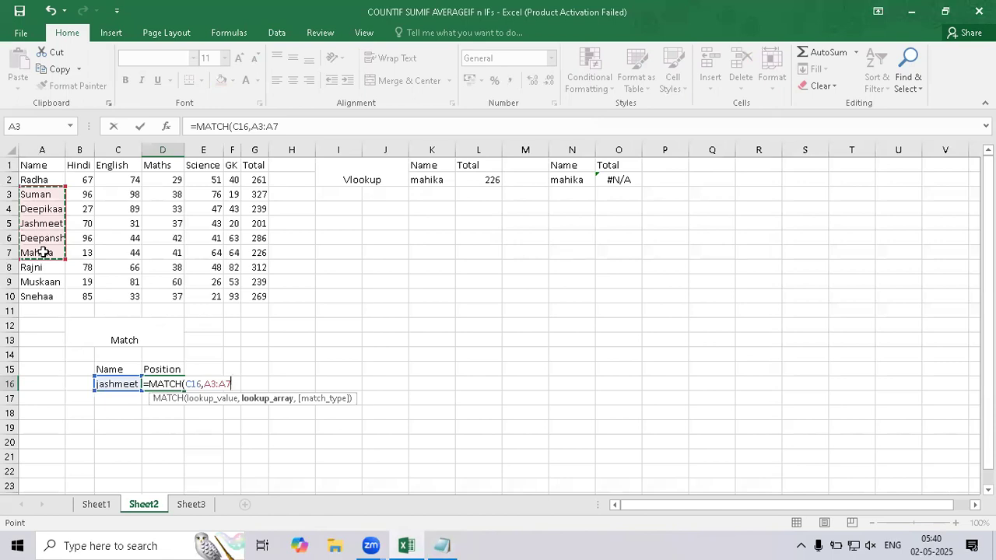
type(",")
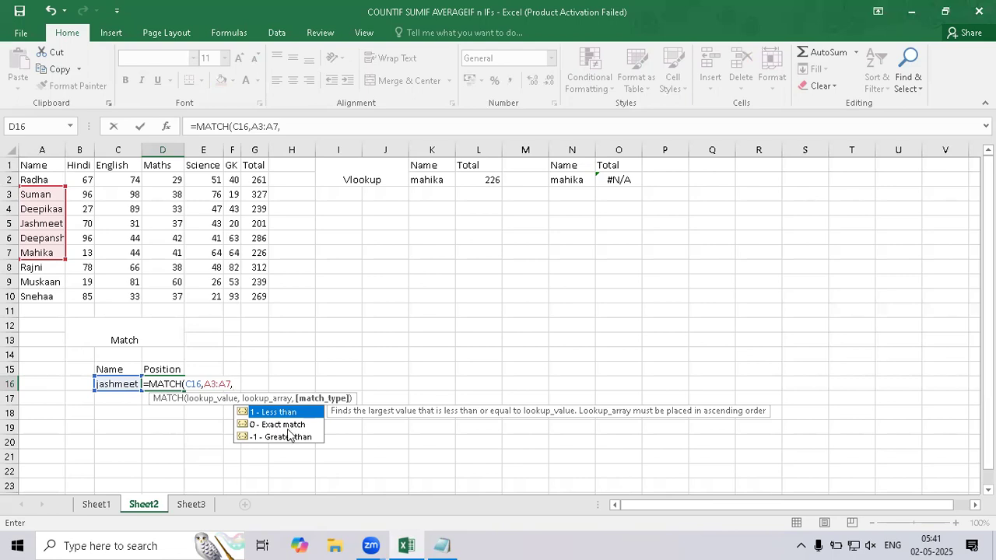
type("0)")
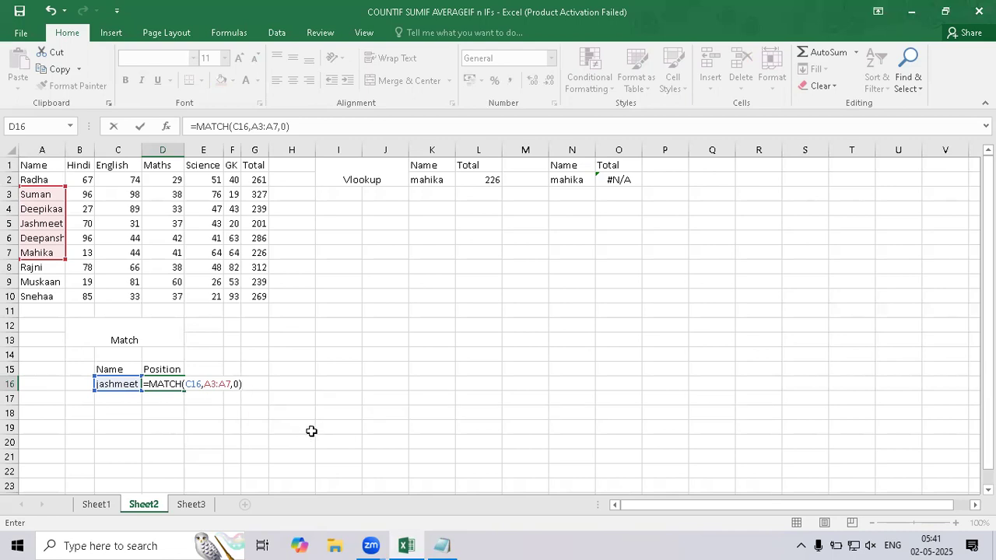
key("Return")
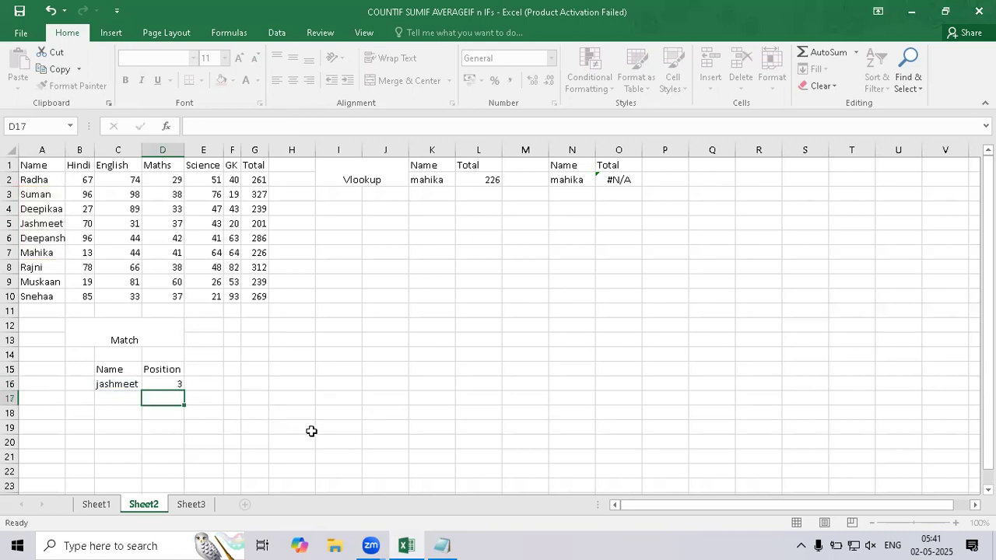
Reopen the MATCH formula in D16 to examine its referenced cells.
key("Up")
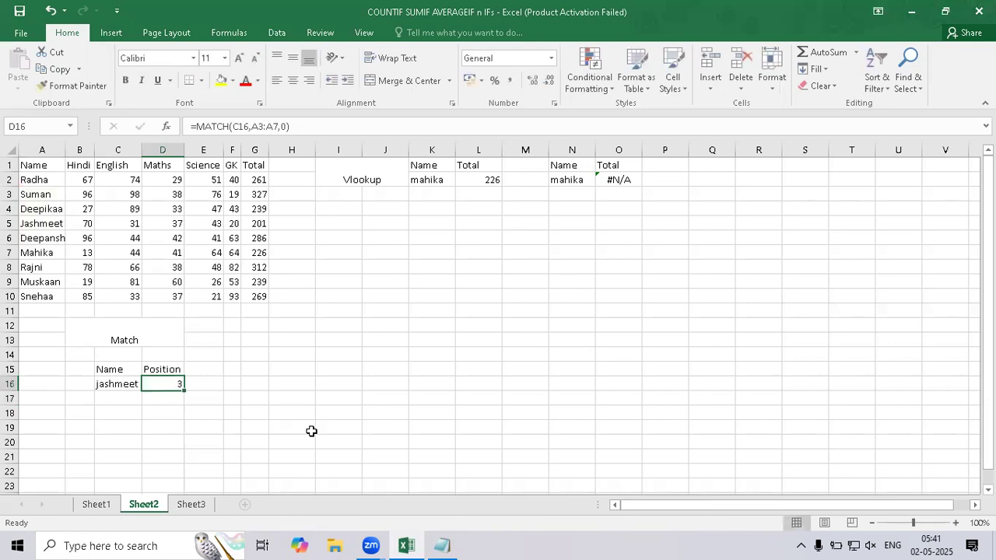
key("Left")
key("Right")
key("F2")
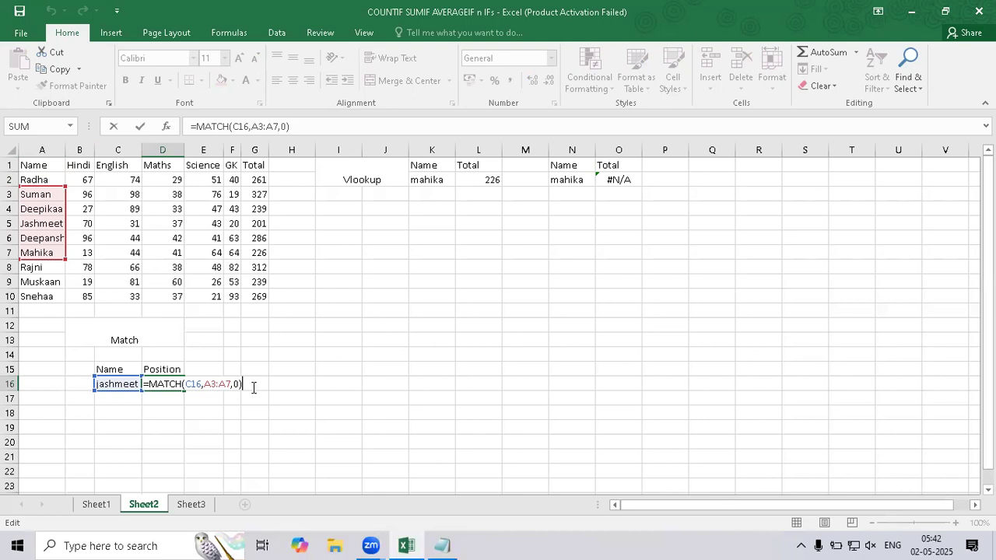
Change the lookup array in D16's MATCH formula to A1:A10.
left_click_drag(231, 385, 206, 389)
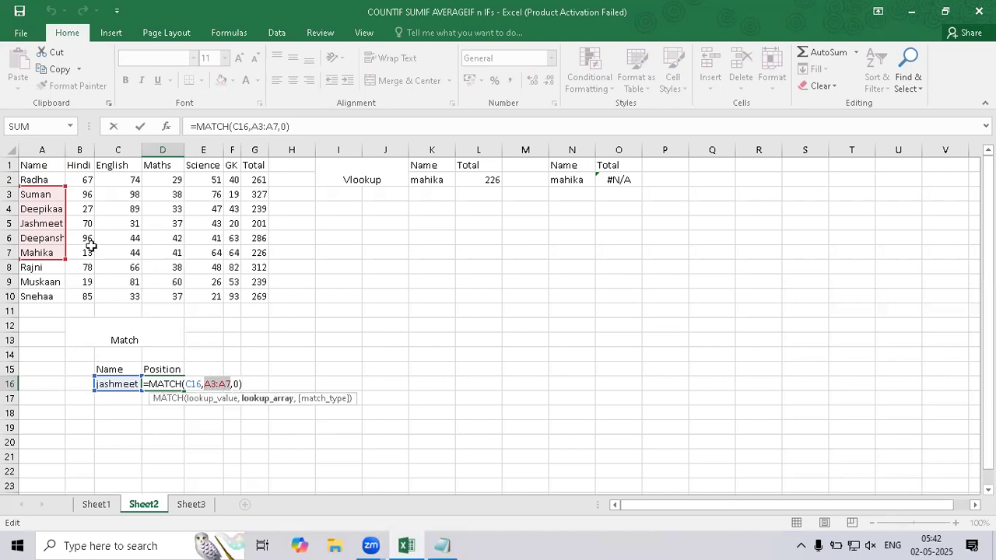
left_click_drag(43, 166, 36, 302)
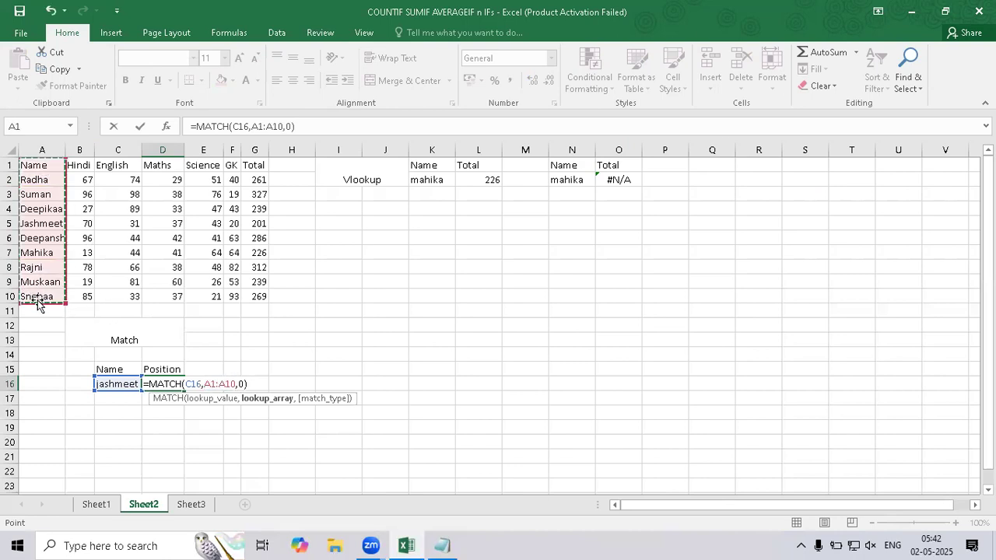
key("Return")
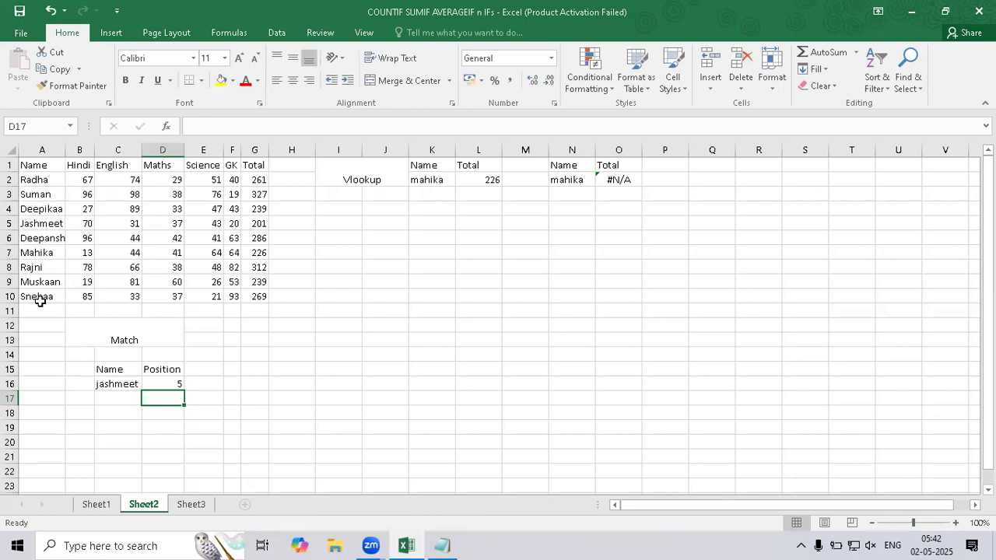
Enter the label "Total" in C18 below the Match example.
left_click(117, 411)
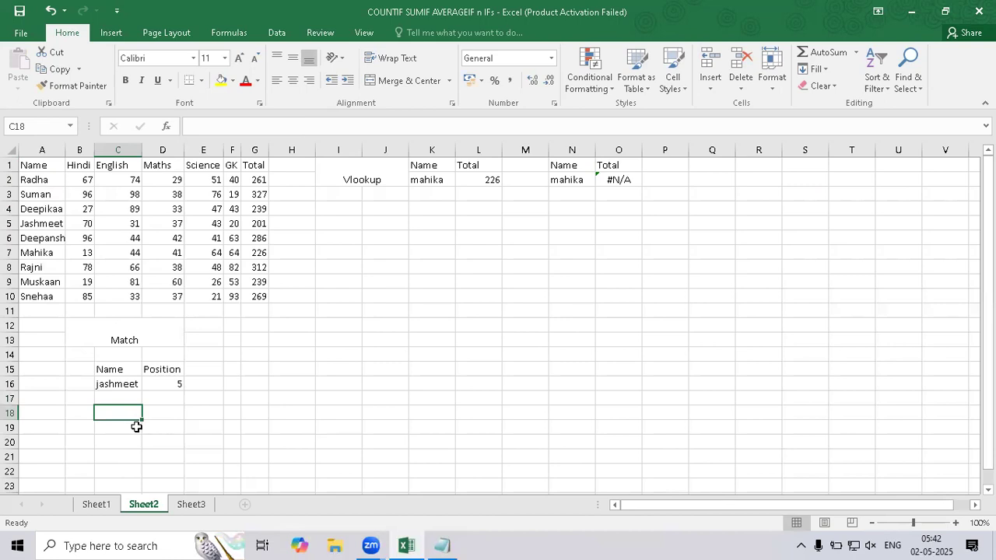
type("Total")
key("Tab")
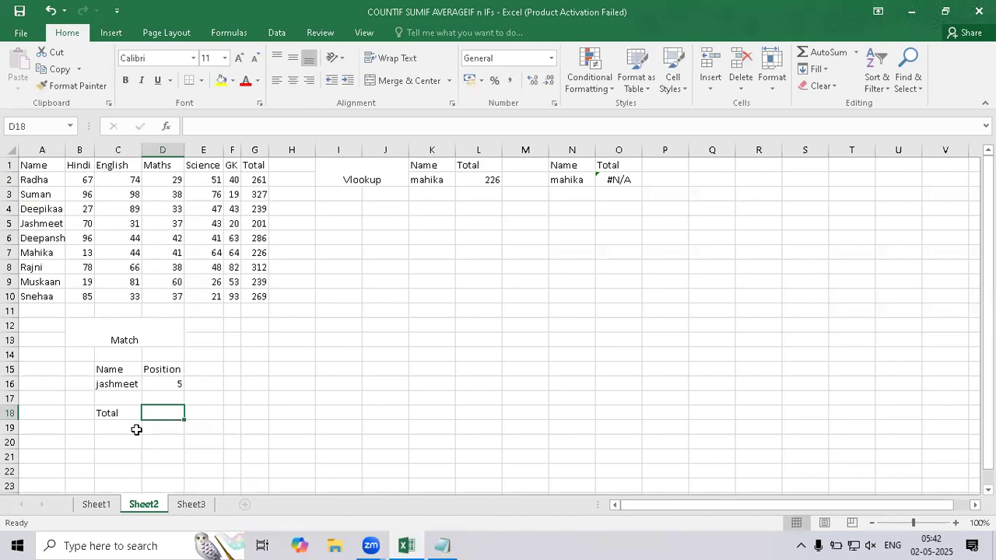
Build a MATCH formula in D18 that looks up C18 in the header row A1:G1 with 0 for an exact match.
type("=mat")
key("Tab")
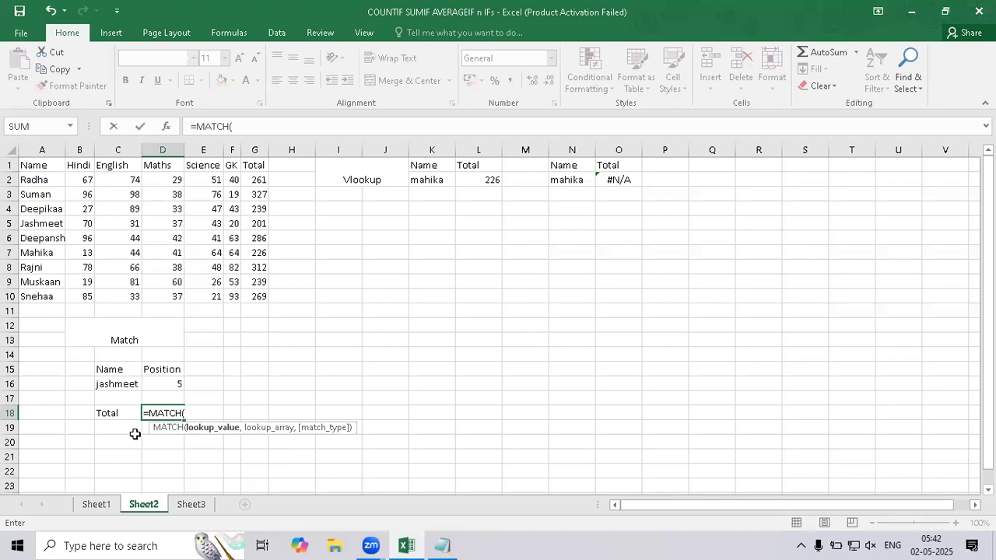
left_click(115, 414)
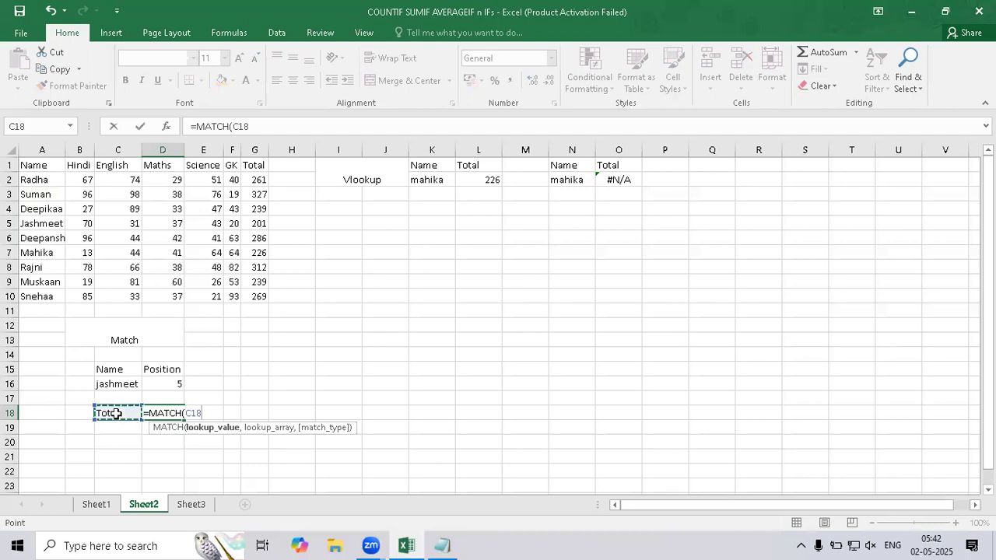
type(",")
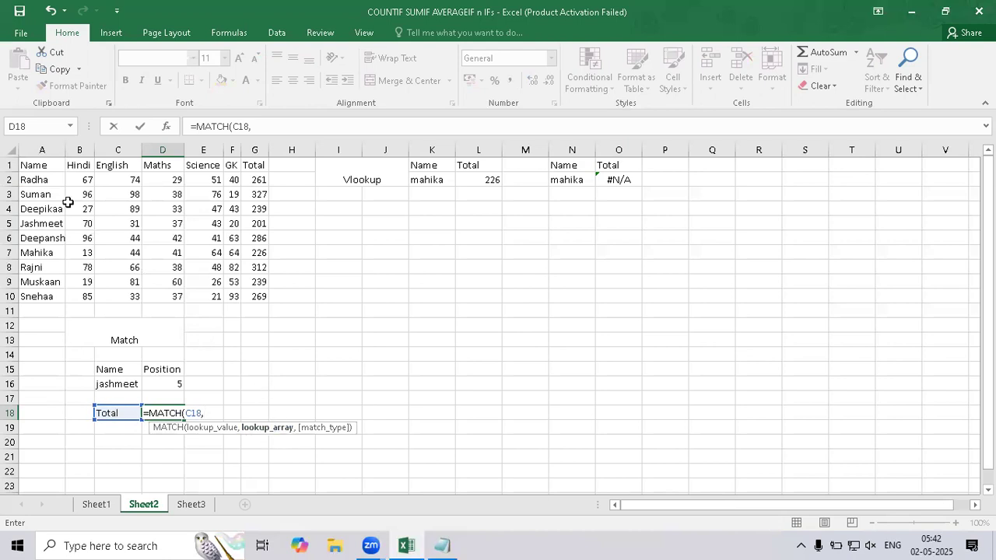
left_click_drag(48, 162, 262, 166)
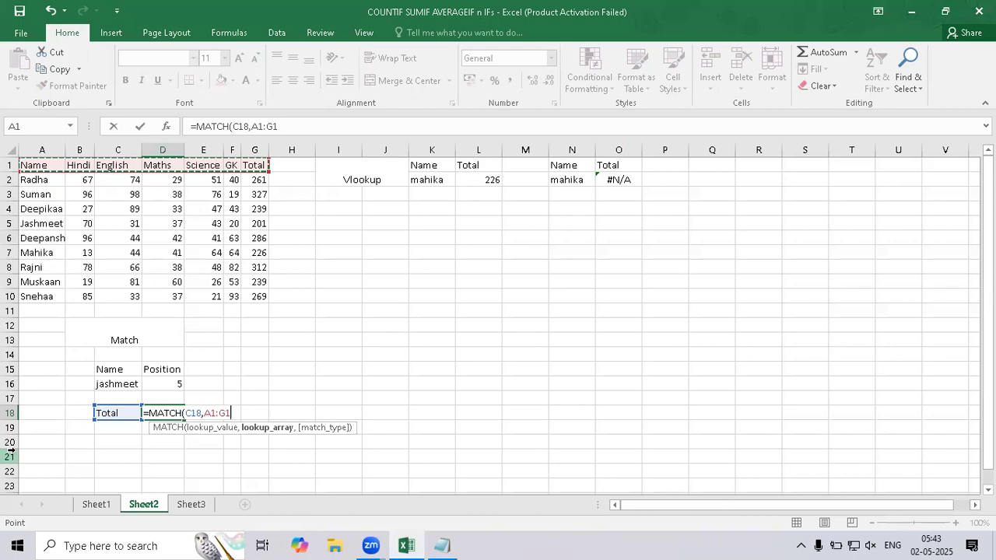
type(",0")
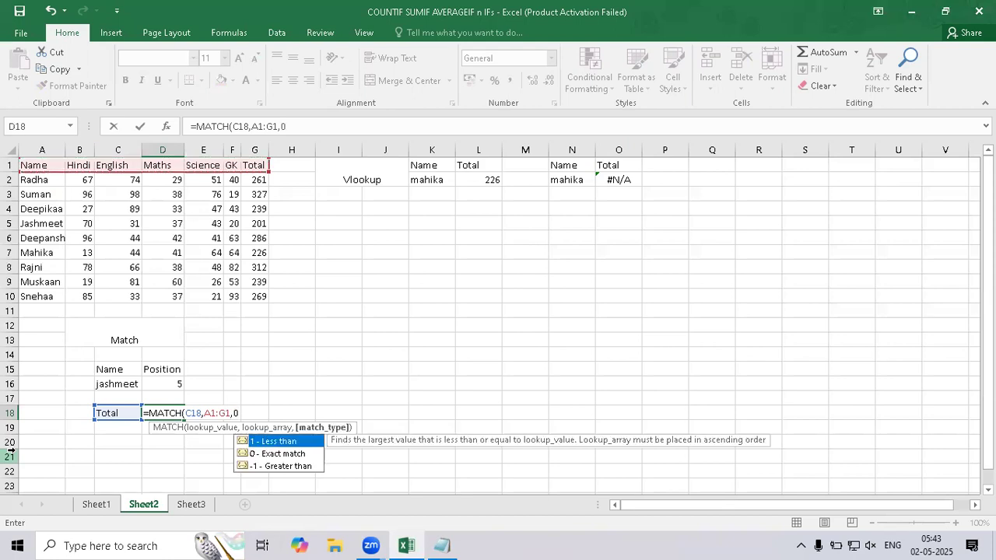
type(")")
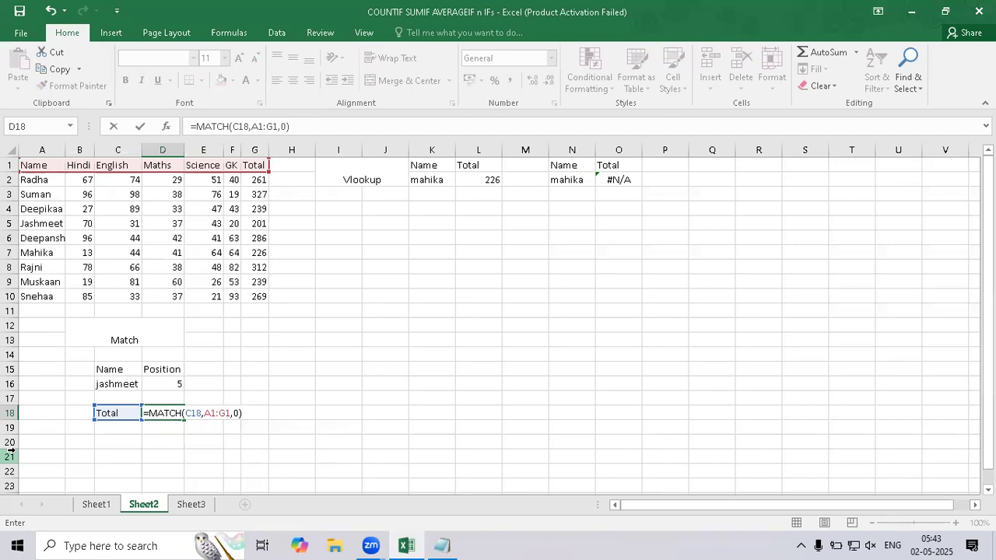
key("Return")
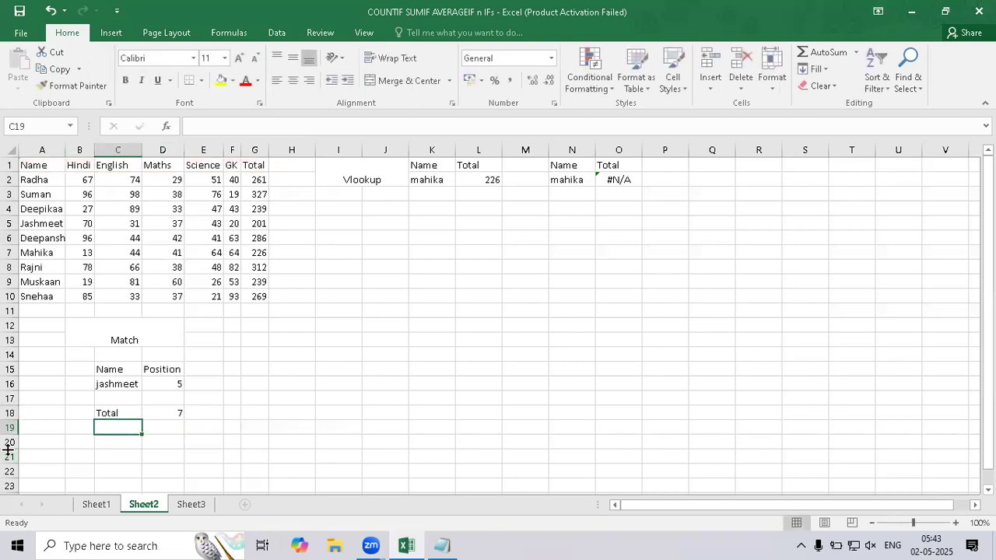
Examine the column index argument of the VLOOKUP formula in L2.
left_click(480, 181)
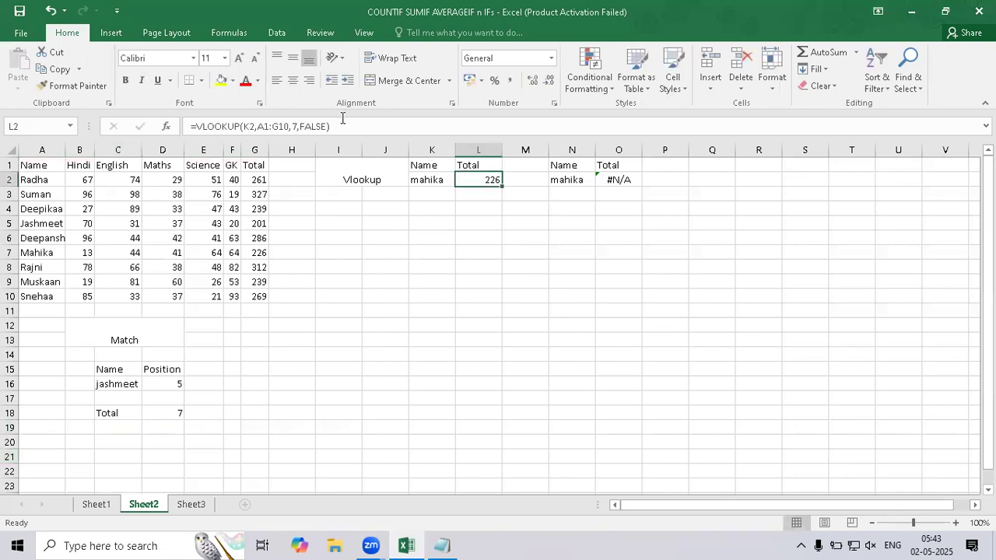
left_click(295, 126)
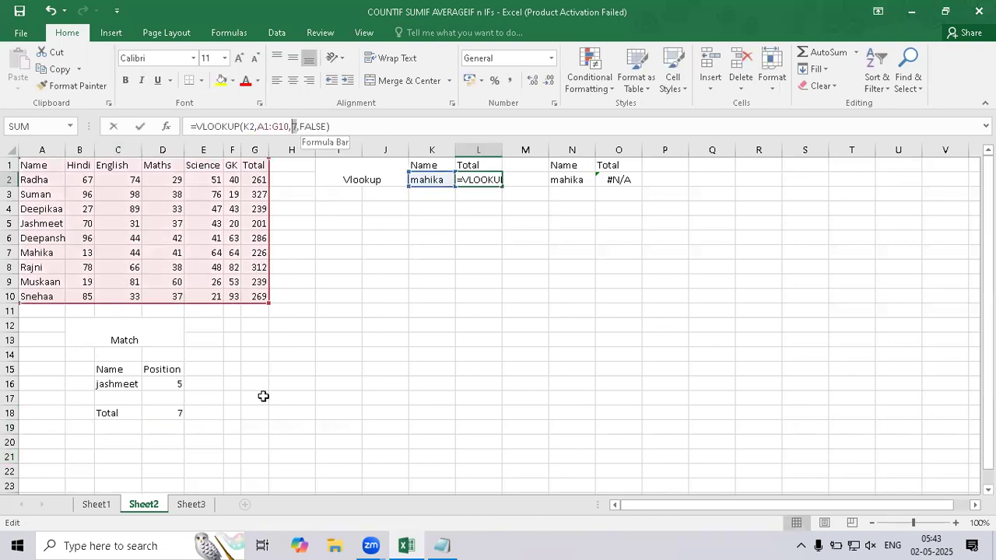
key("Return")
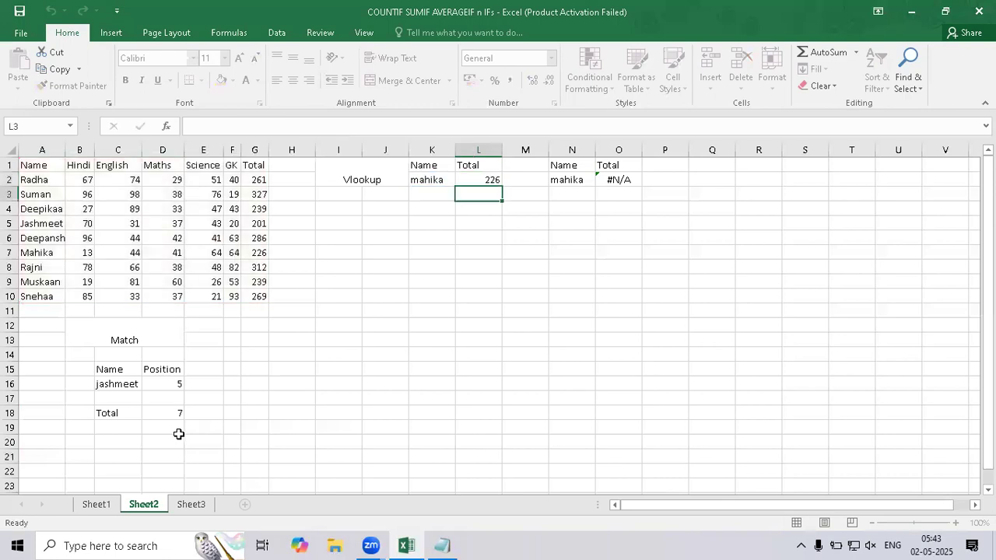
Replace the lookup label in C18 with "Maths".
left_click(167, 419)
left_click(114, 411)
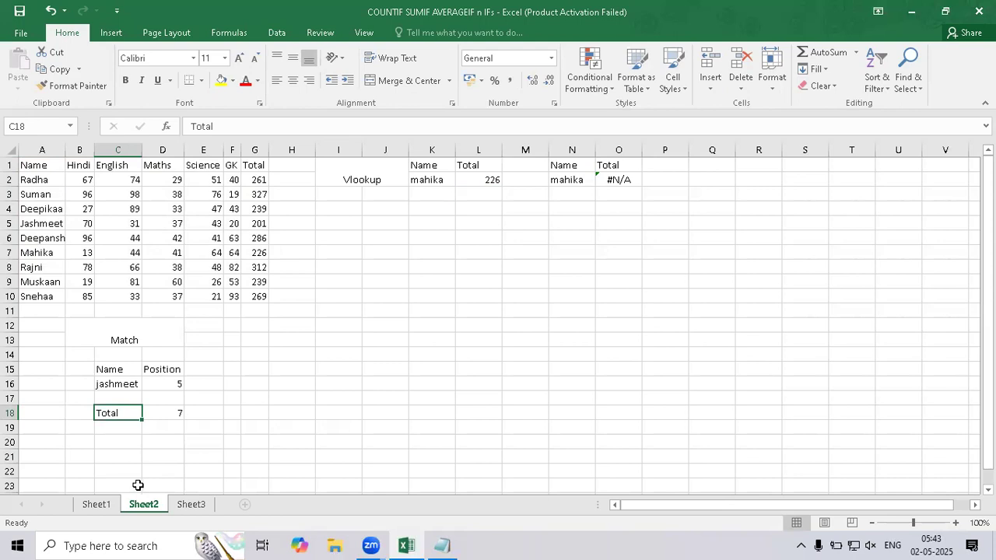
type("Maths")
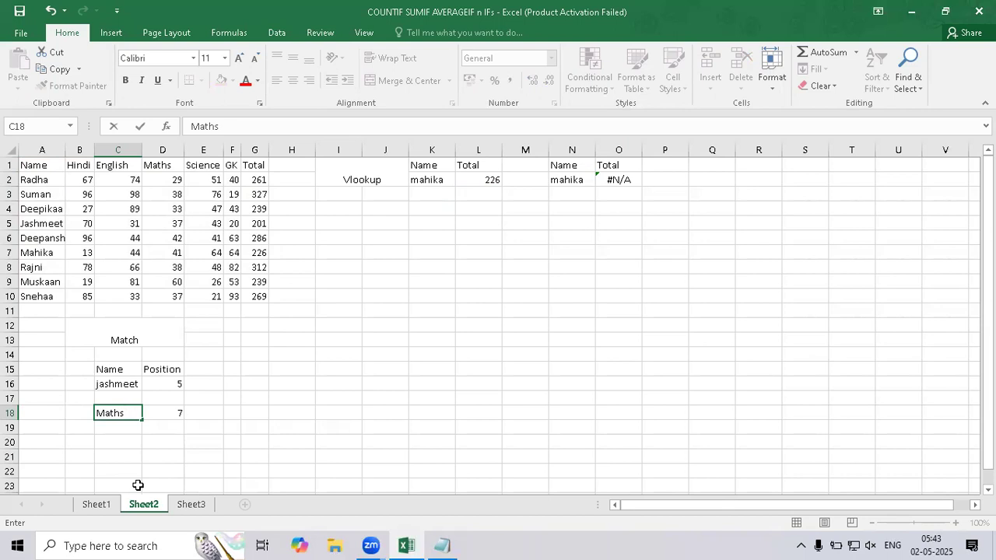
key("Return")
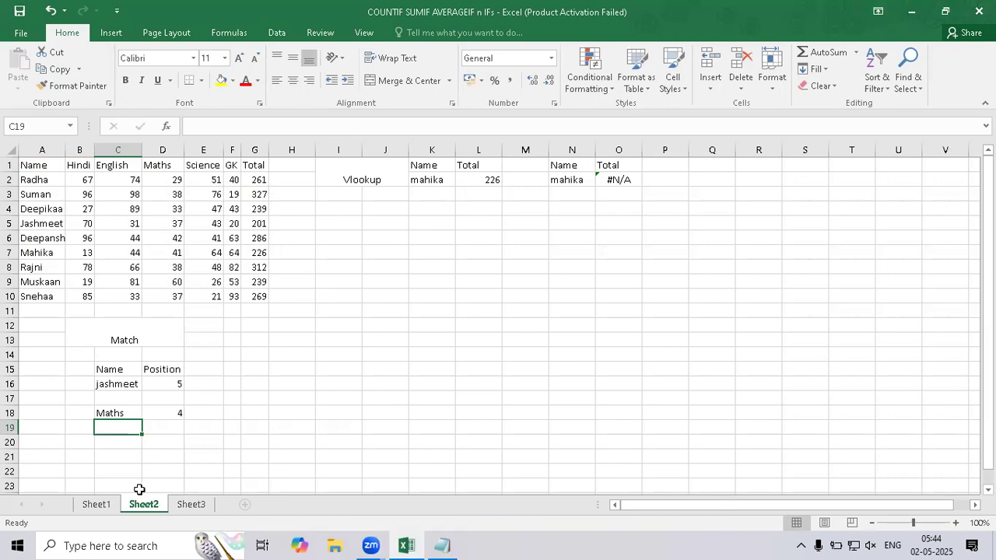
Examine the lookup value and lookup array referenced by the MATCH formula in D18.
left_click(127, 413)
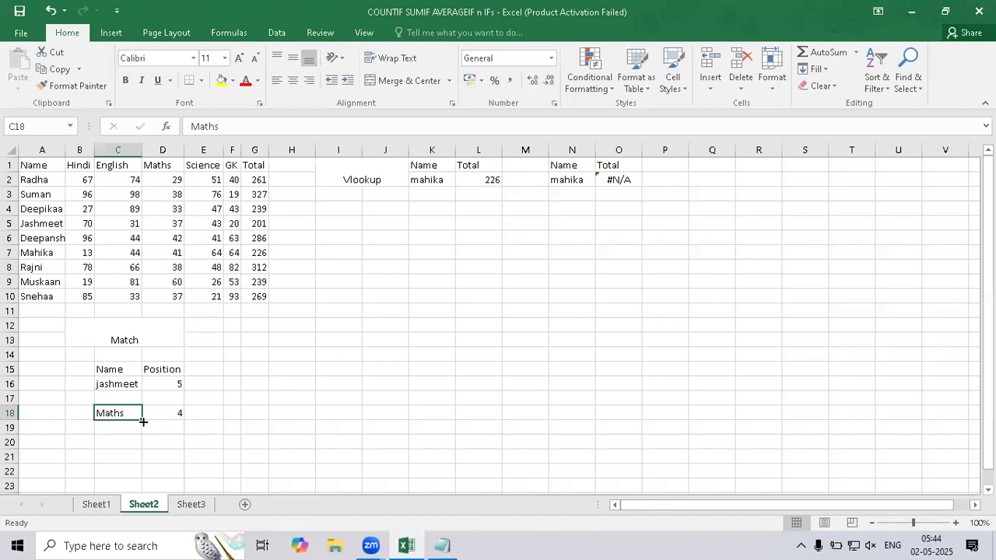
left_click(157, 419)
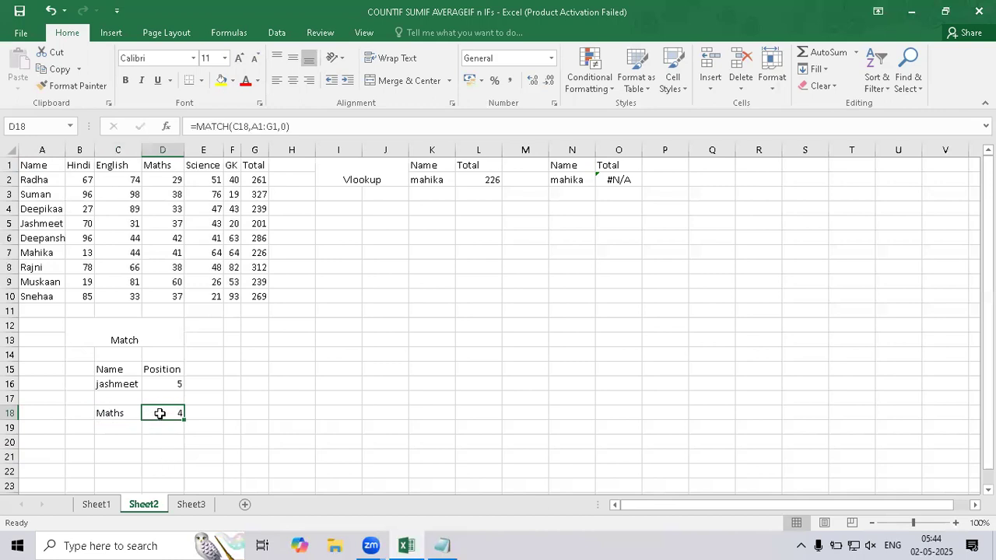
left_click(263, 126)
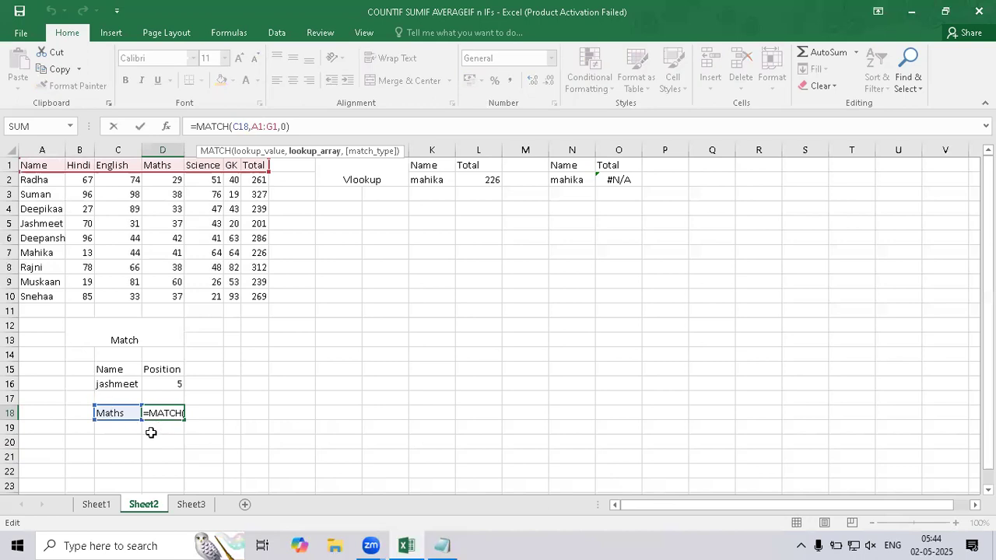
key("Return")
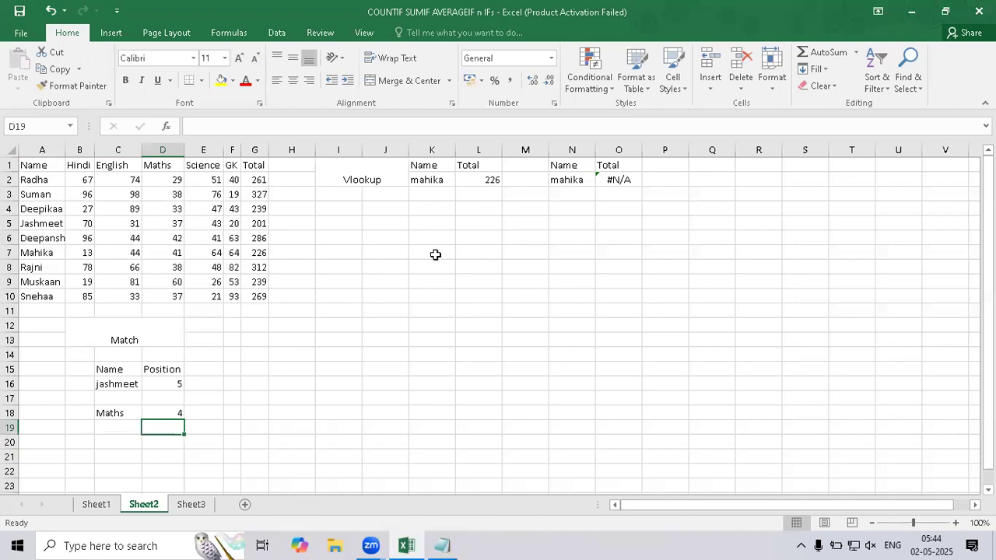
Try the header "Maths" in L1 and inspect the VLOOKUP formula in L2.
left_click(476, 179)
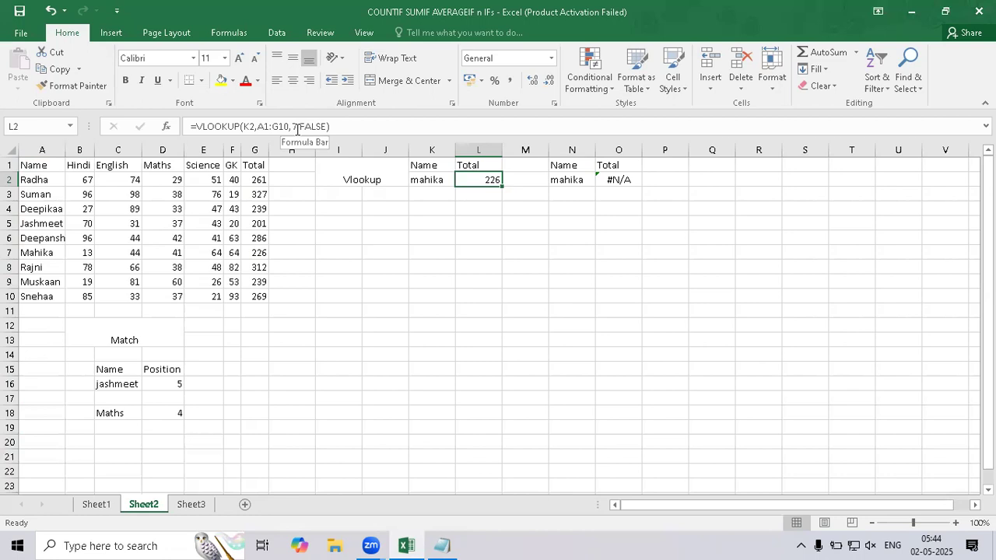
left_click(487, 166)
type("Maths")
key("Return")
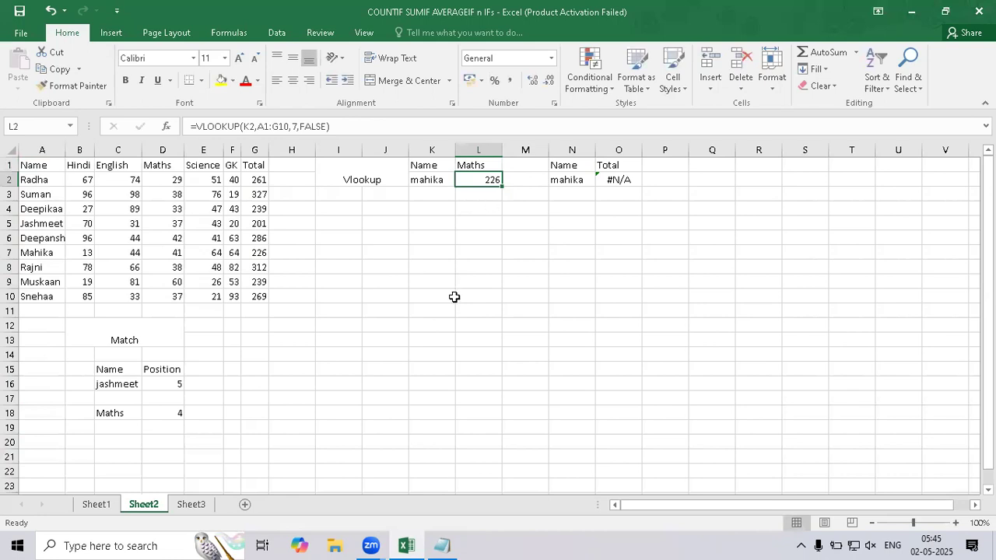
double_click(482, 180)
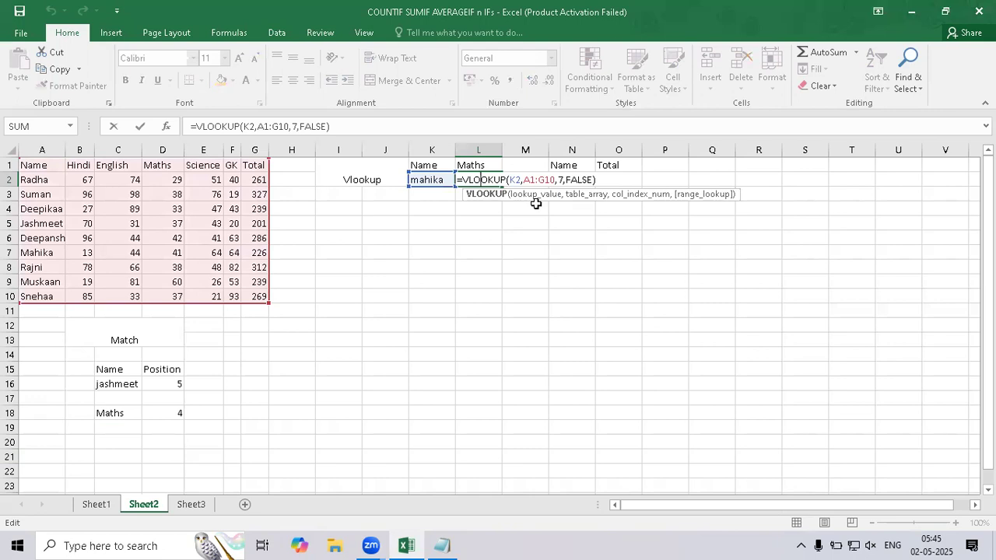
key("Return")
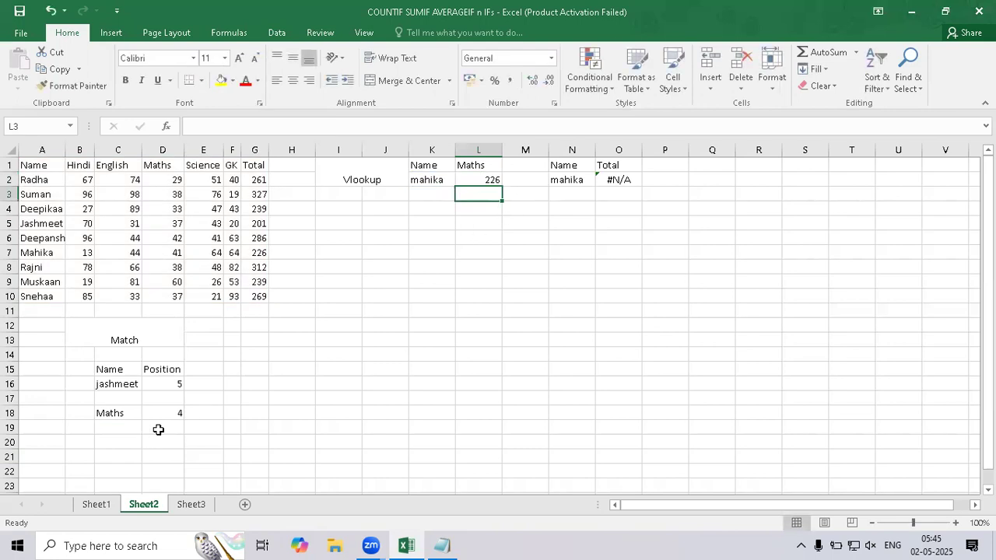
Set the header in L1 back to "Total".
left_click(482, 169)
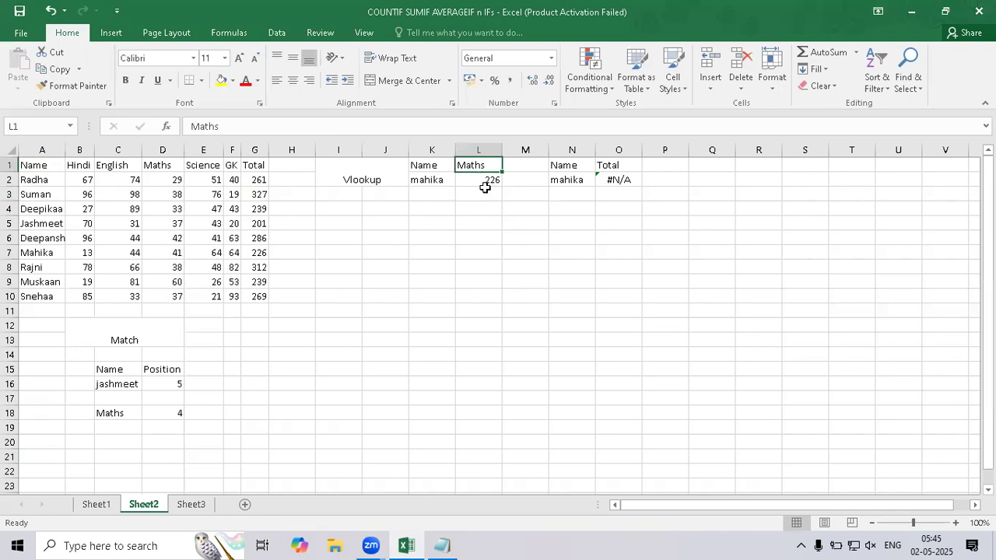
type("Tot")
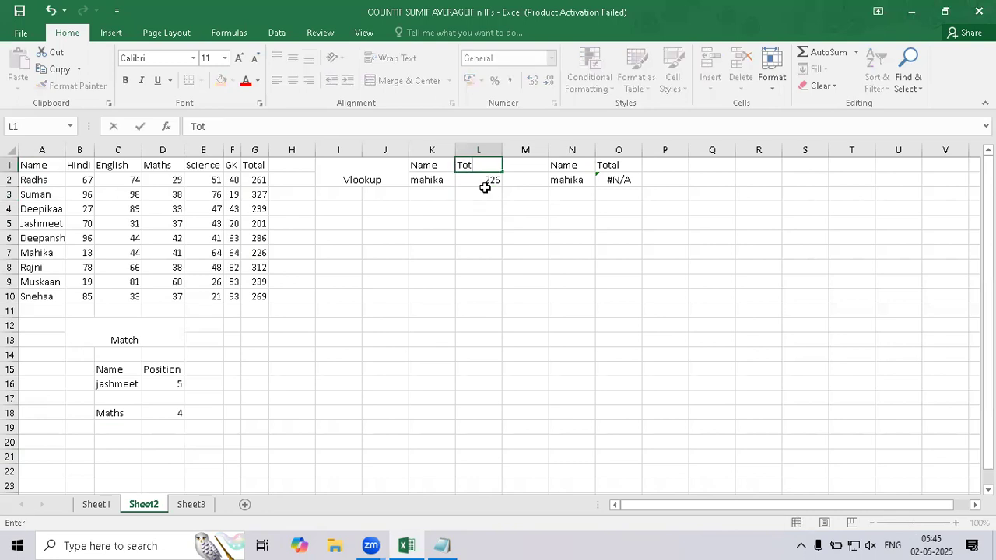
type("al")
key("Return")
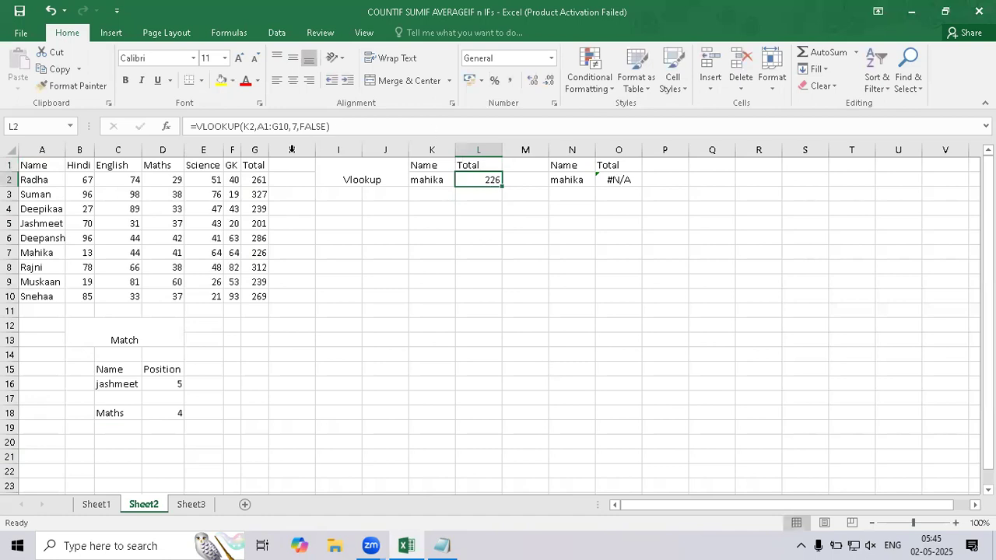
Copy the VLOOKUP formula text from L2 and paste it into O2, keeping its references K2 and A1:G10.
left_click(347, 119)
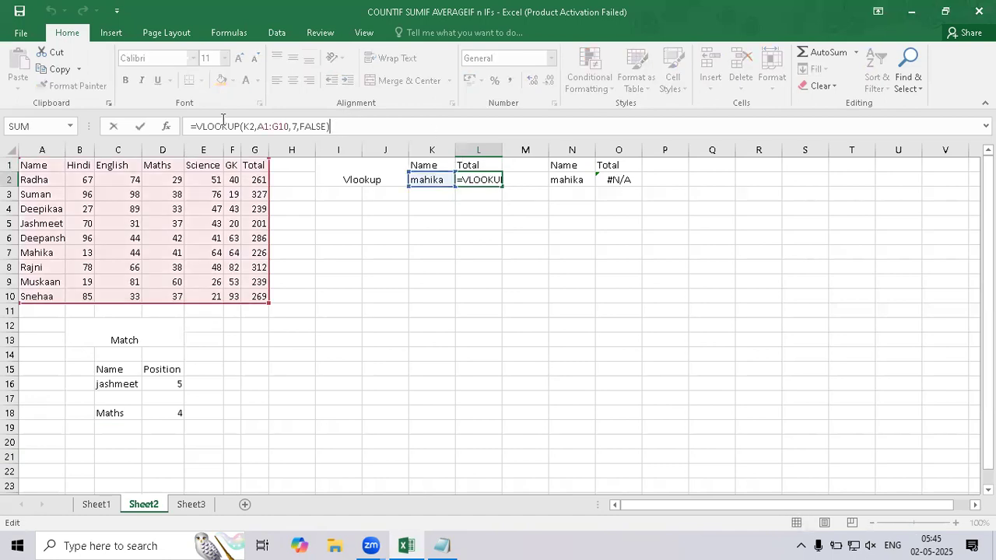
left_click(184, 119, "shift")
key("ctrl+c")
key("Escape")
left_click(614, 179)
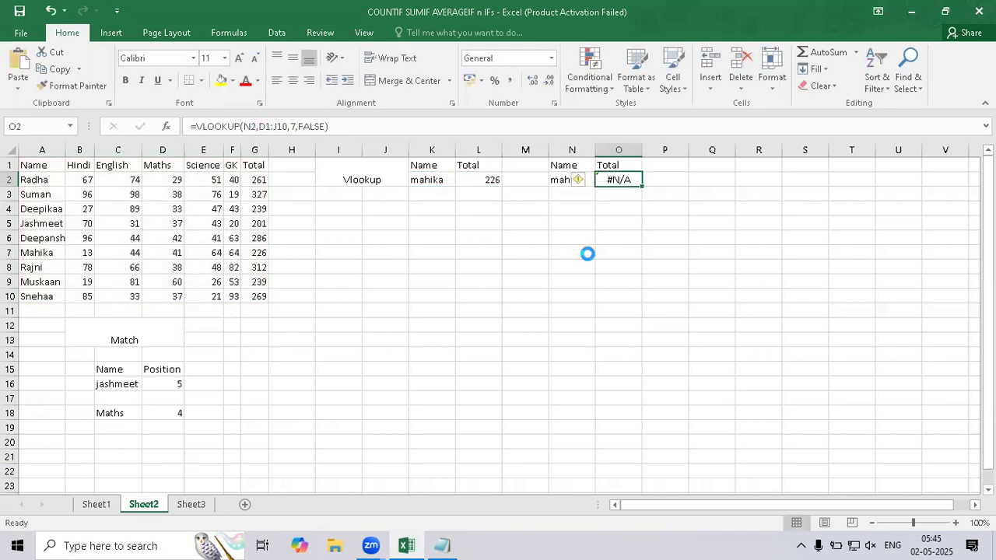
key("ctrl+v")
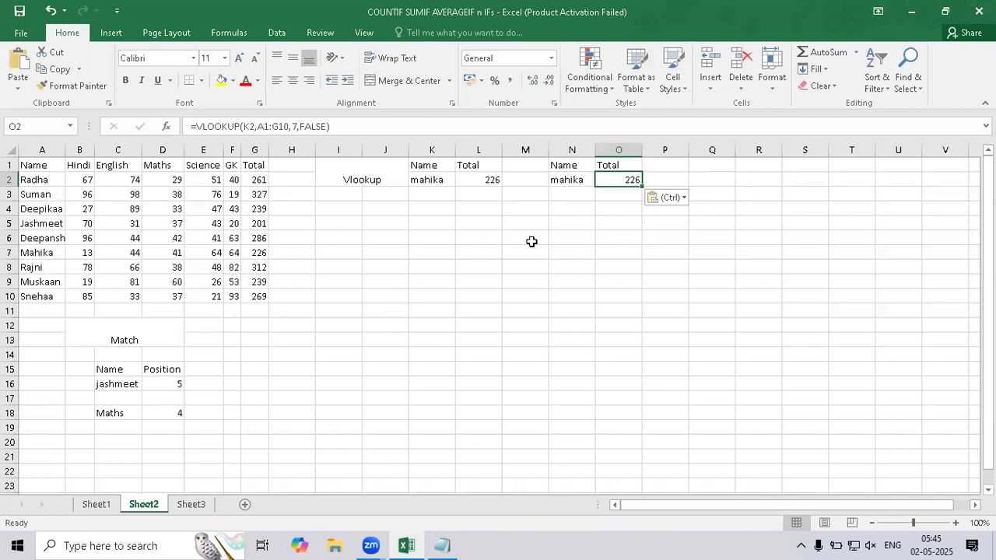
Replace the column index 7 in O2's VLOOKUP formula with a nested MATCH that takes O1 as its lookup value.
key("F2")
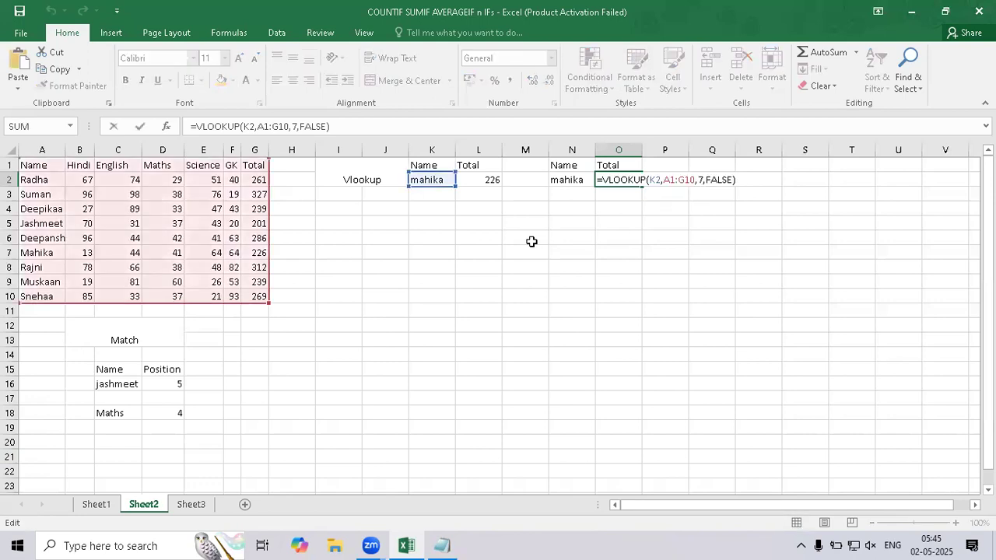
left_click(702, 180)
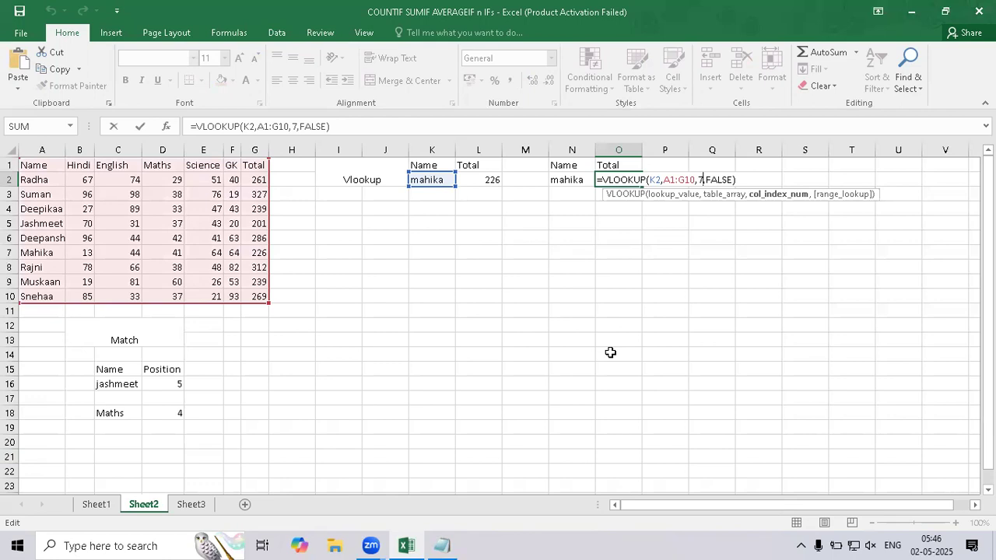
key("BackSpace")
type("mat")
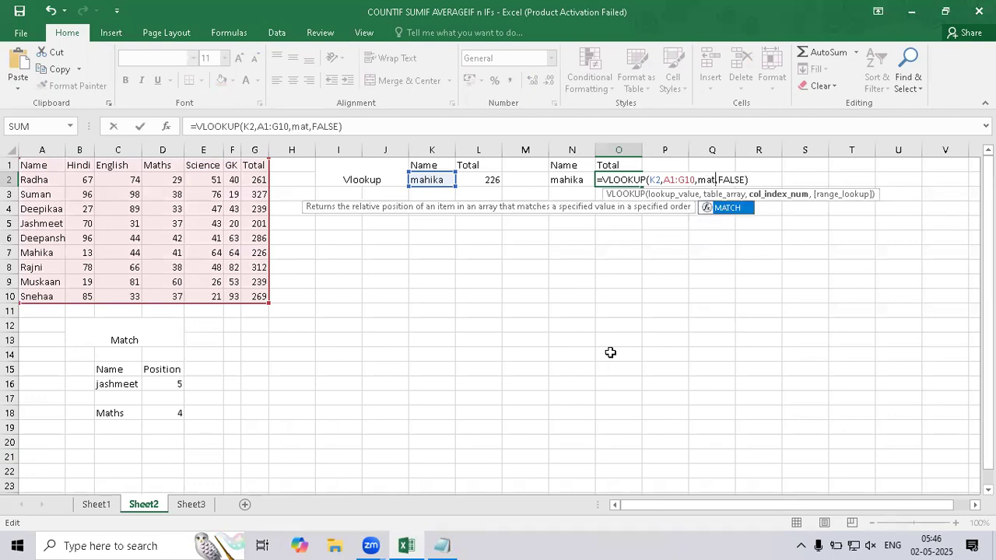
key("Tab")
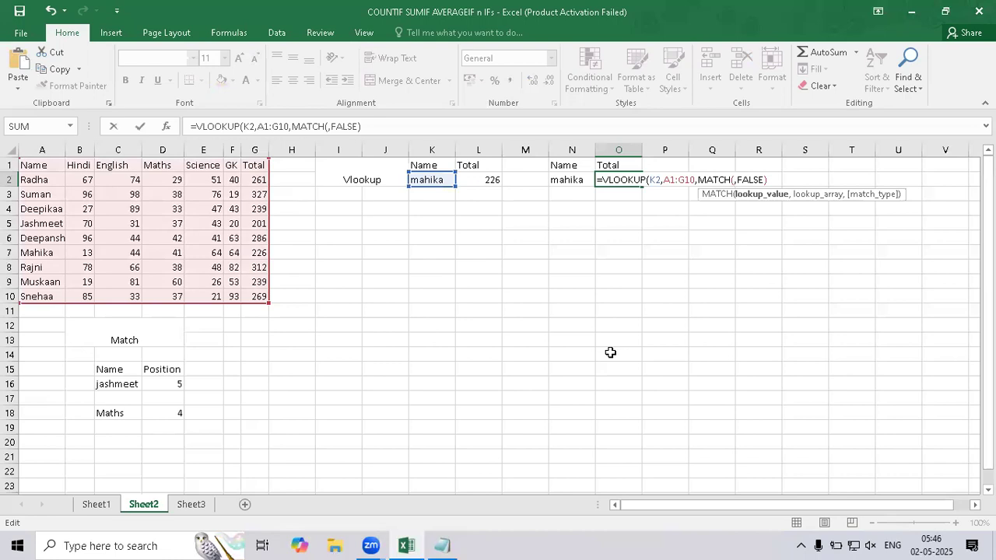
left_click(614, 166)
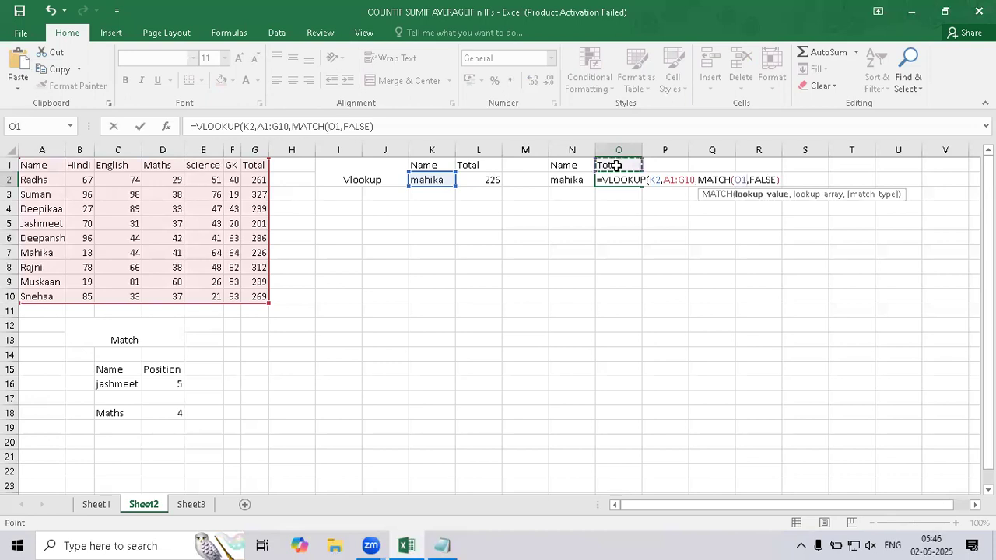
type(",")
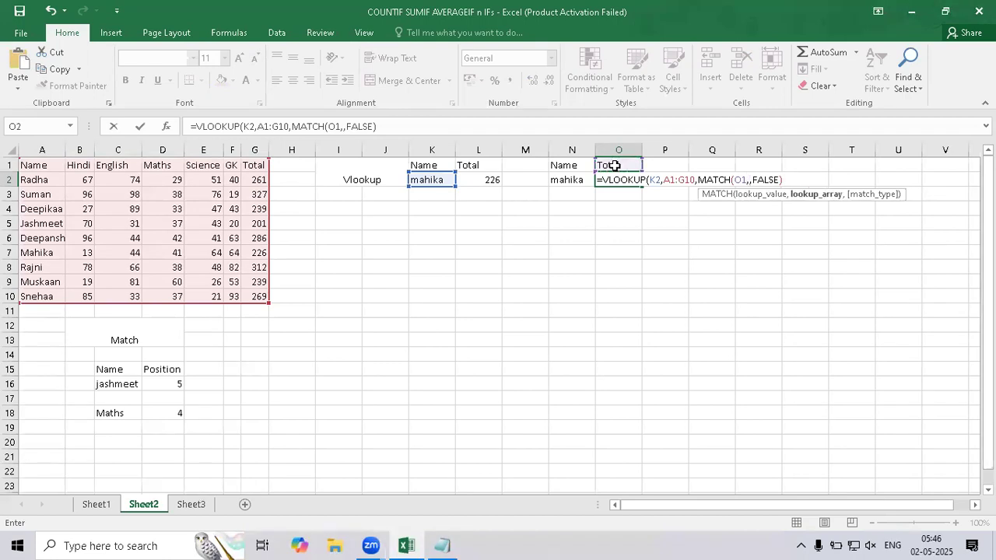
Complete the nested MATCH in O2 with lookup array A1:G1 and match type 0, and enter the formula.
left_click_drag(47, 165, 262, 165)
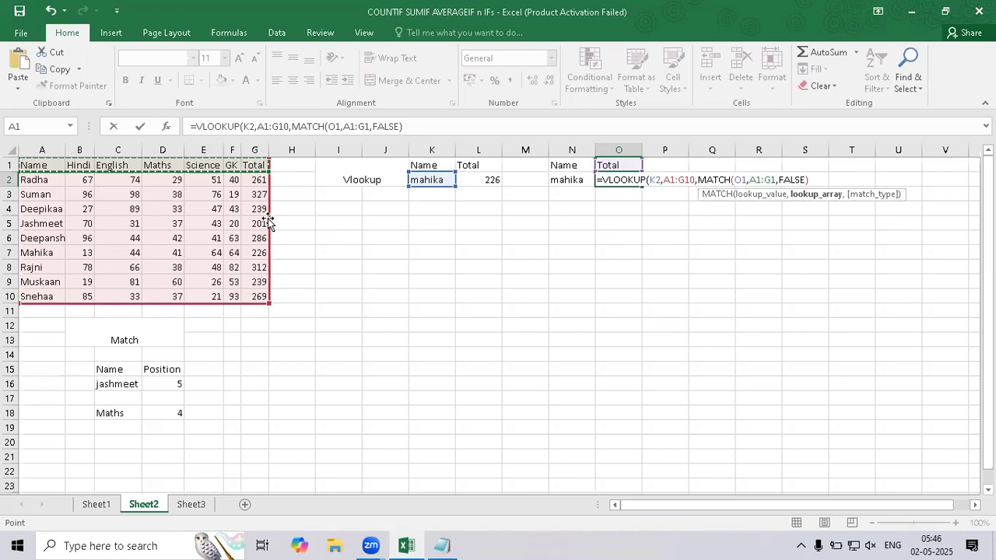
type(",")
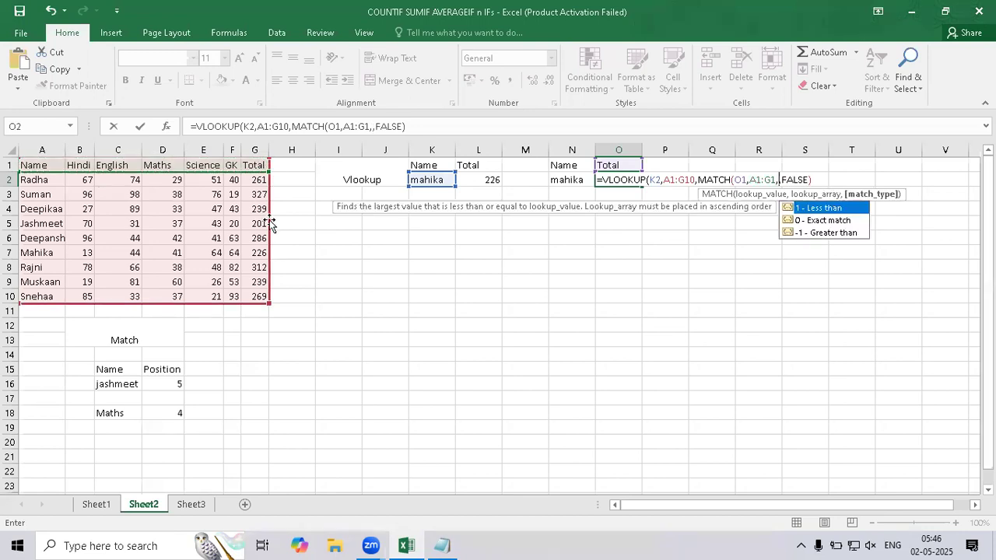
type("0)")
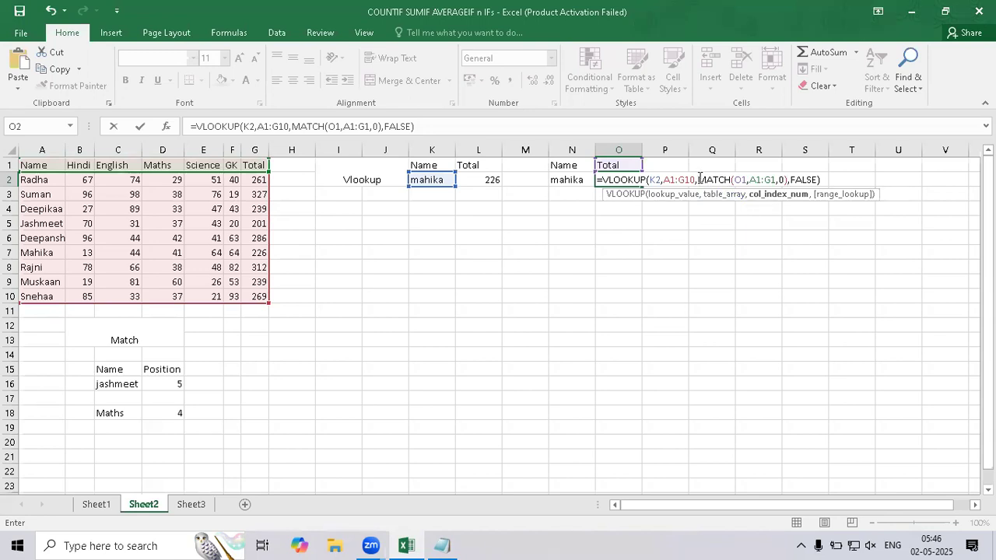
left_click_drag(700, 179, 791, 180)
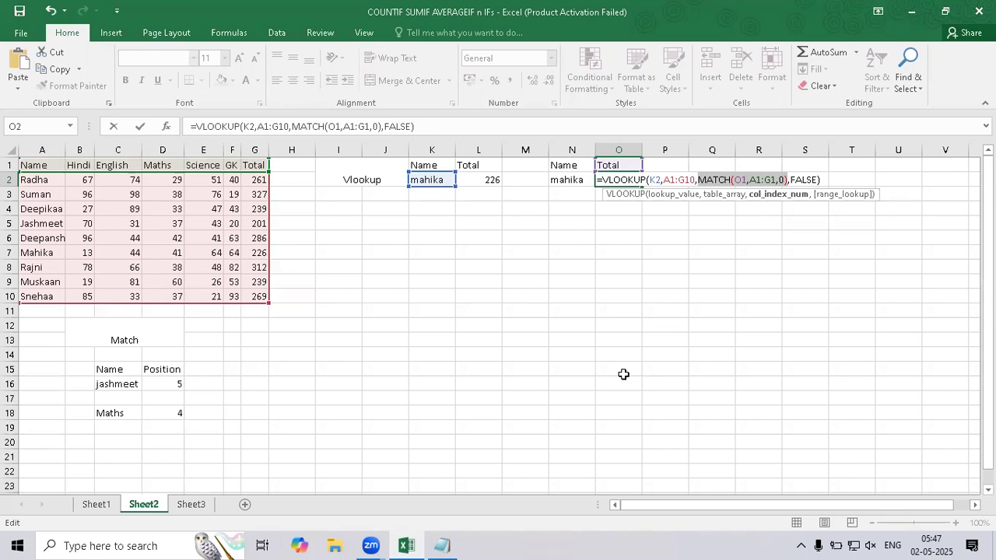
key("Return")
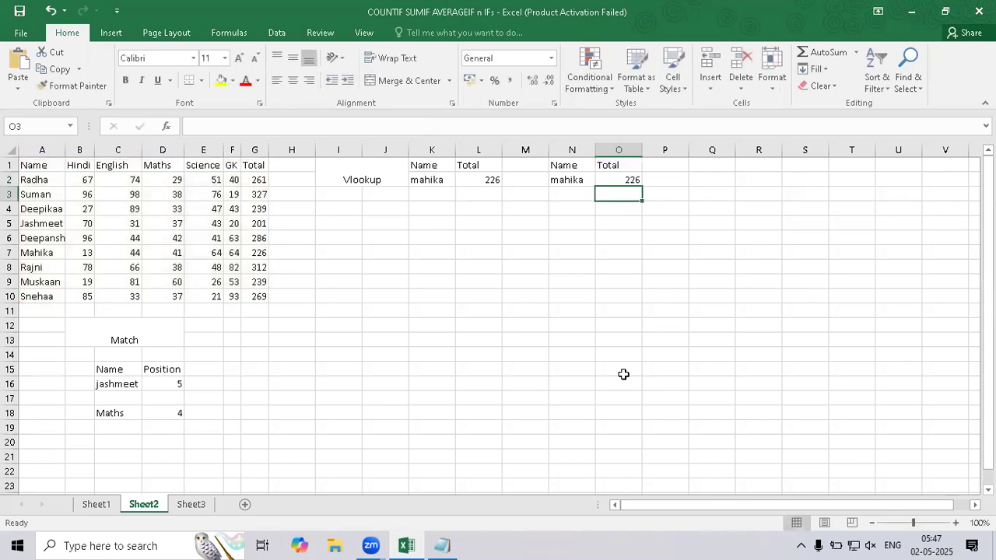
Try the header "maths" in O1 to test the VLOOKUP with the nested MATCH.
key("Up")
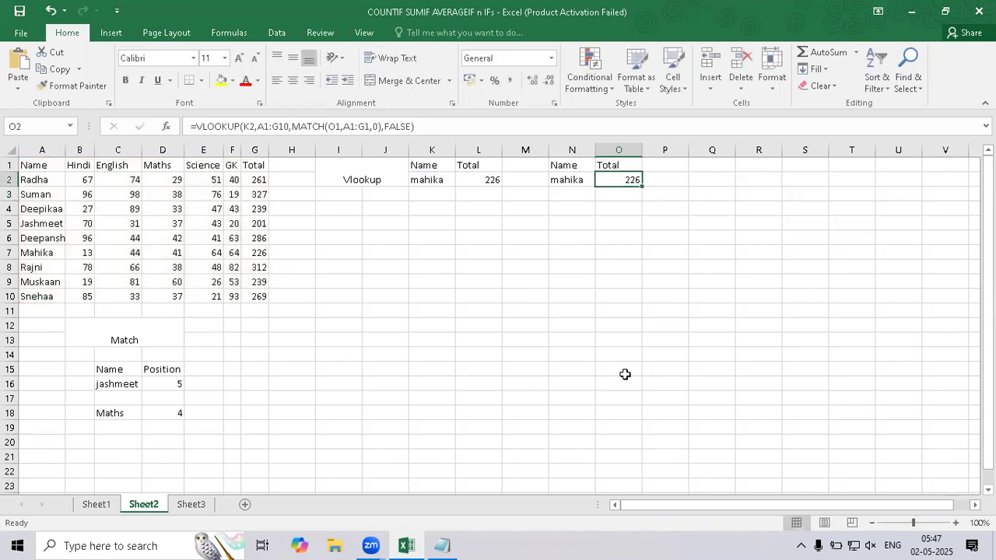
key("Up")
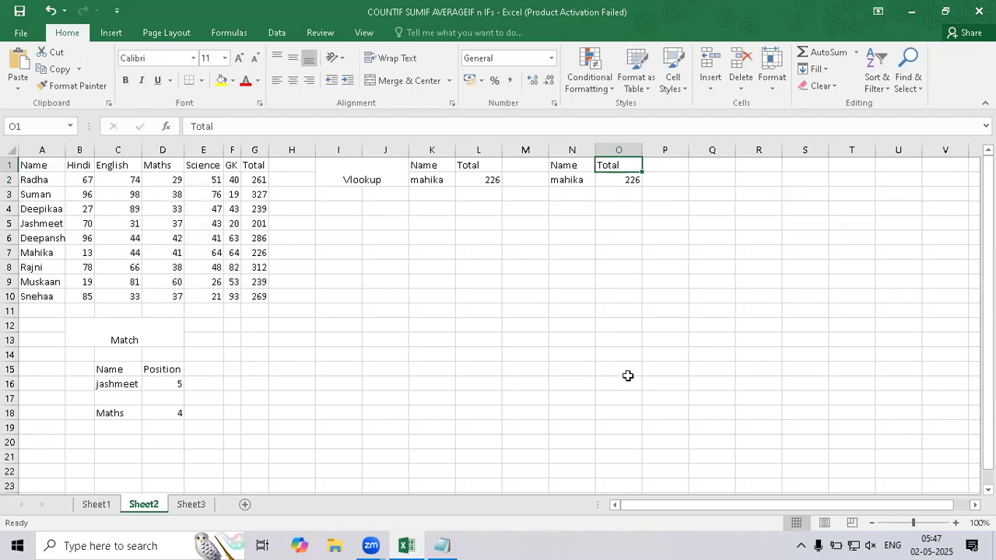
type("maths")
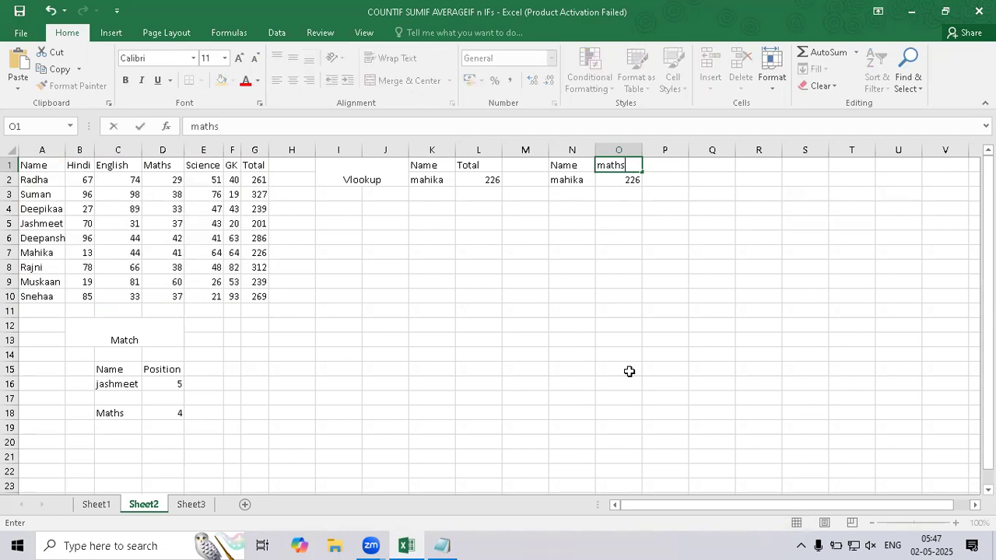
key("Return")
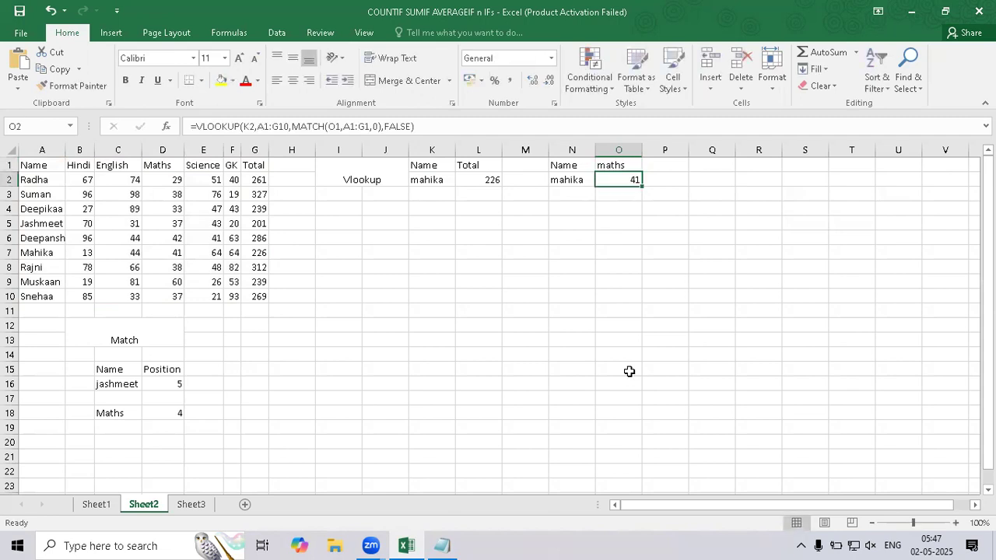
Set the header in O1 to "English" as the subject for the lookup in O2.
key("Up")
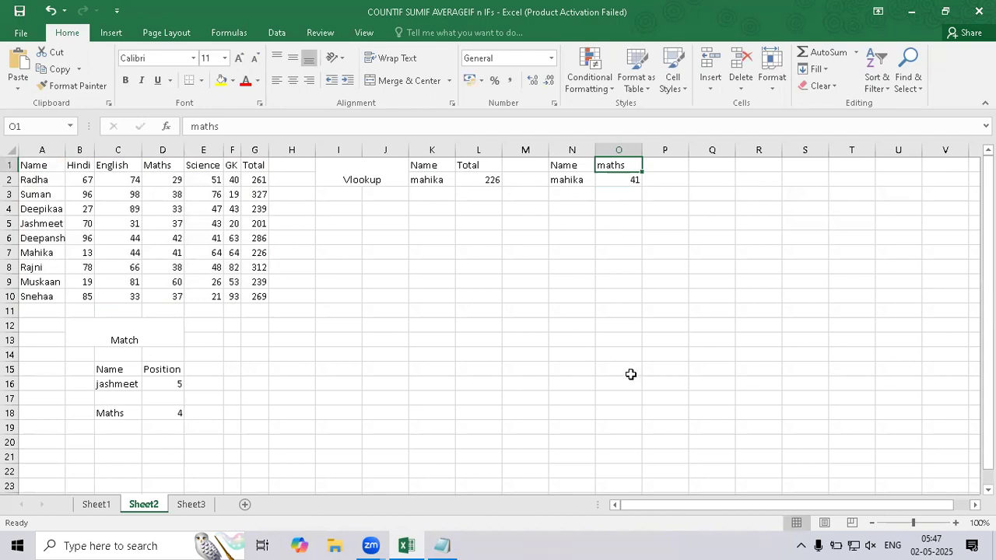
type("English")
key("Return")
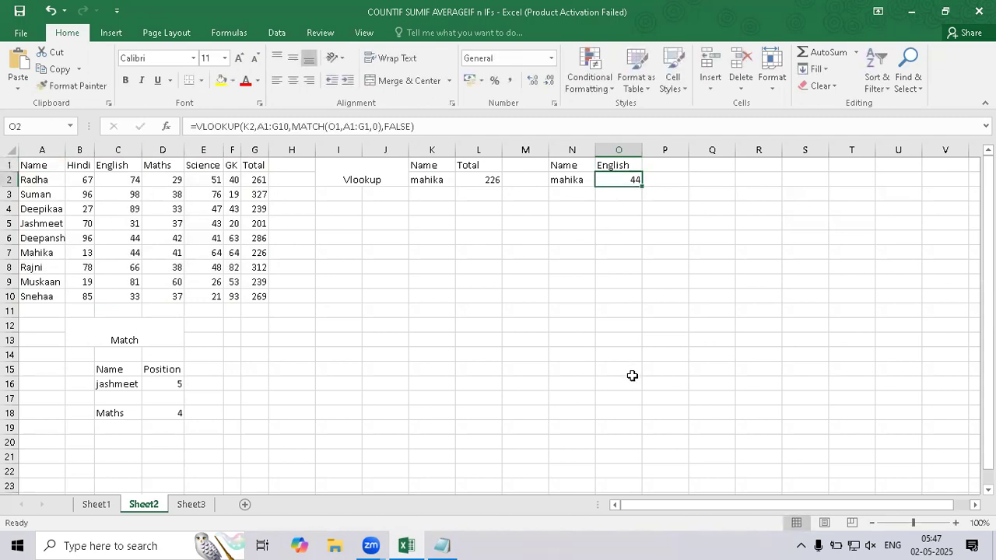